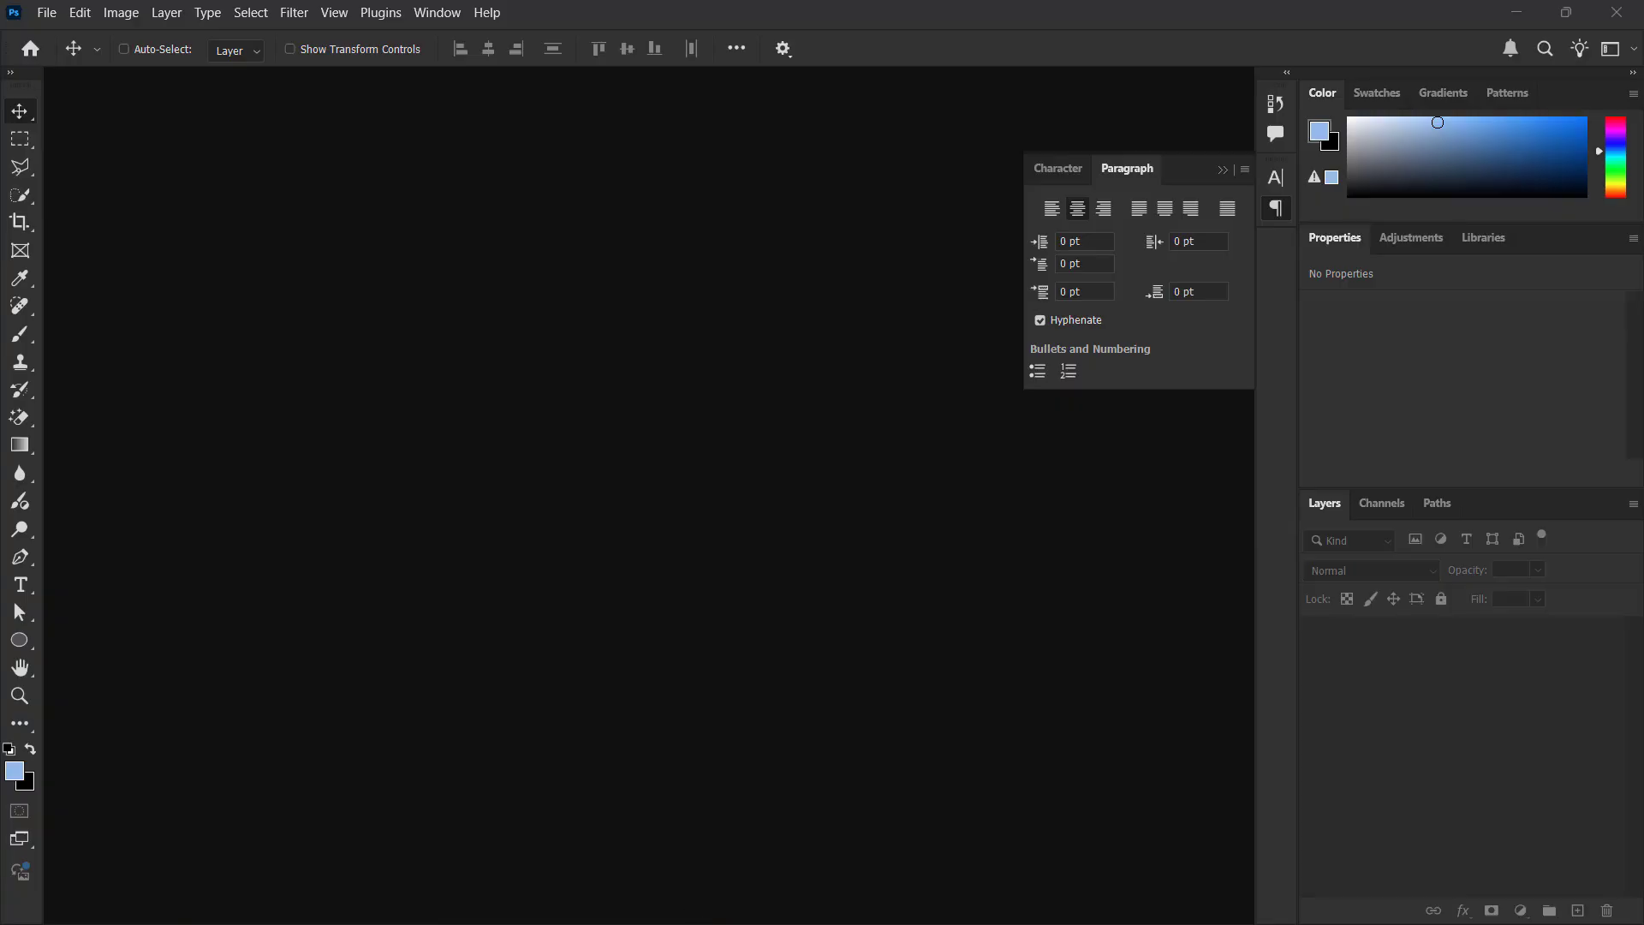
Open picture copy.png from the picture folder in Downloads as a document in Photoshop
key("super")
left_click(636, 895)
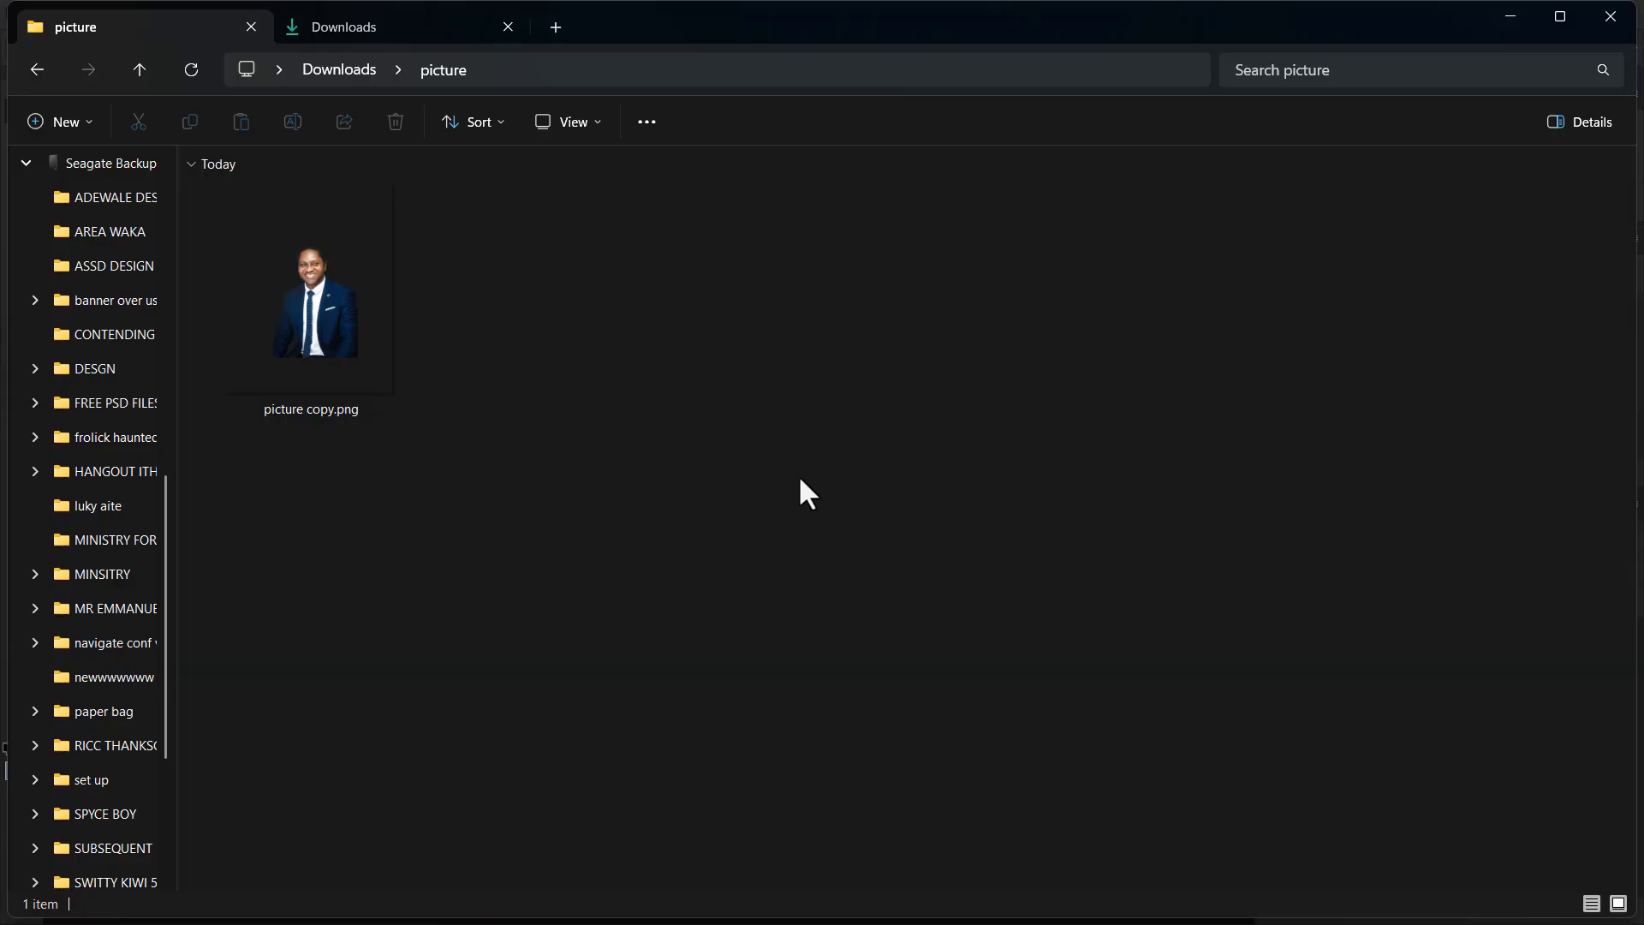
left_click_drag(336, 353, 531, 417)
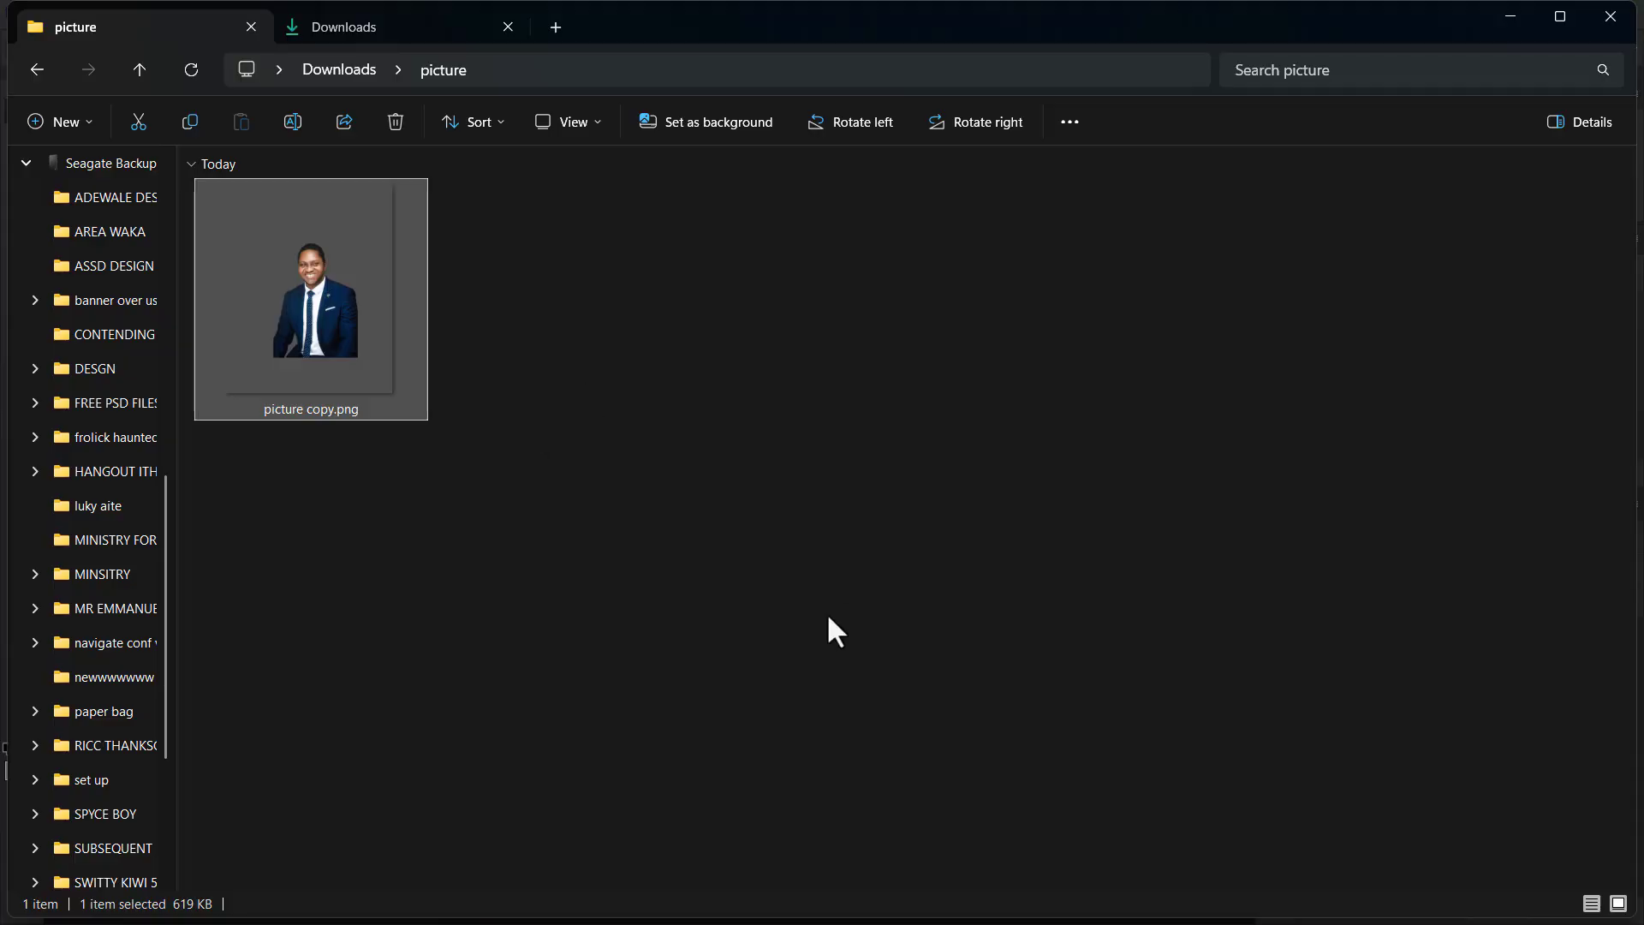
key("super+Tab")
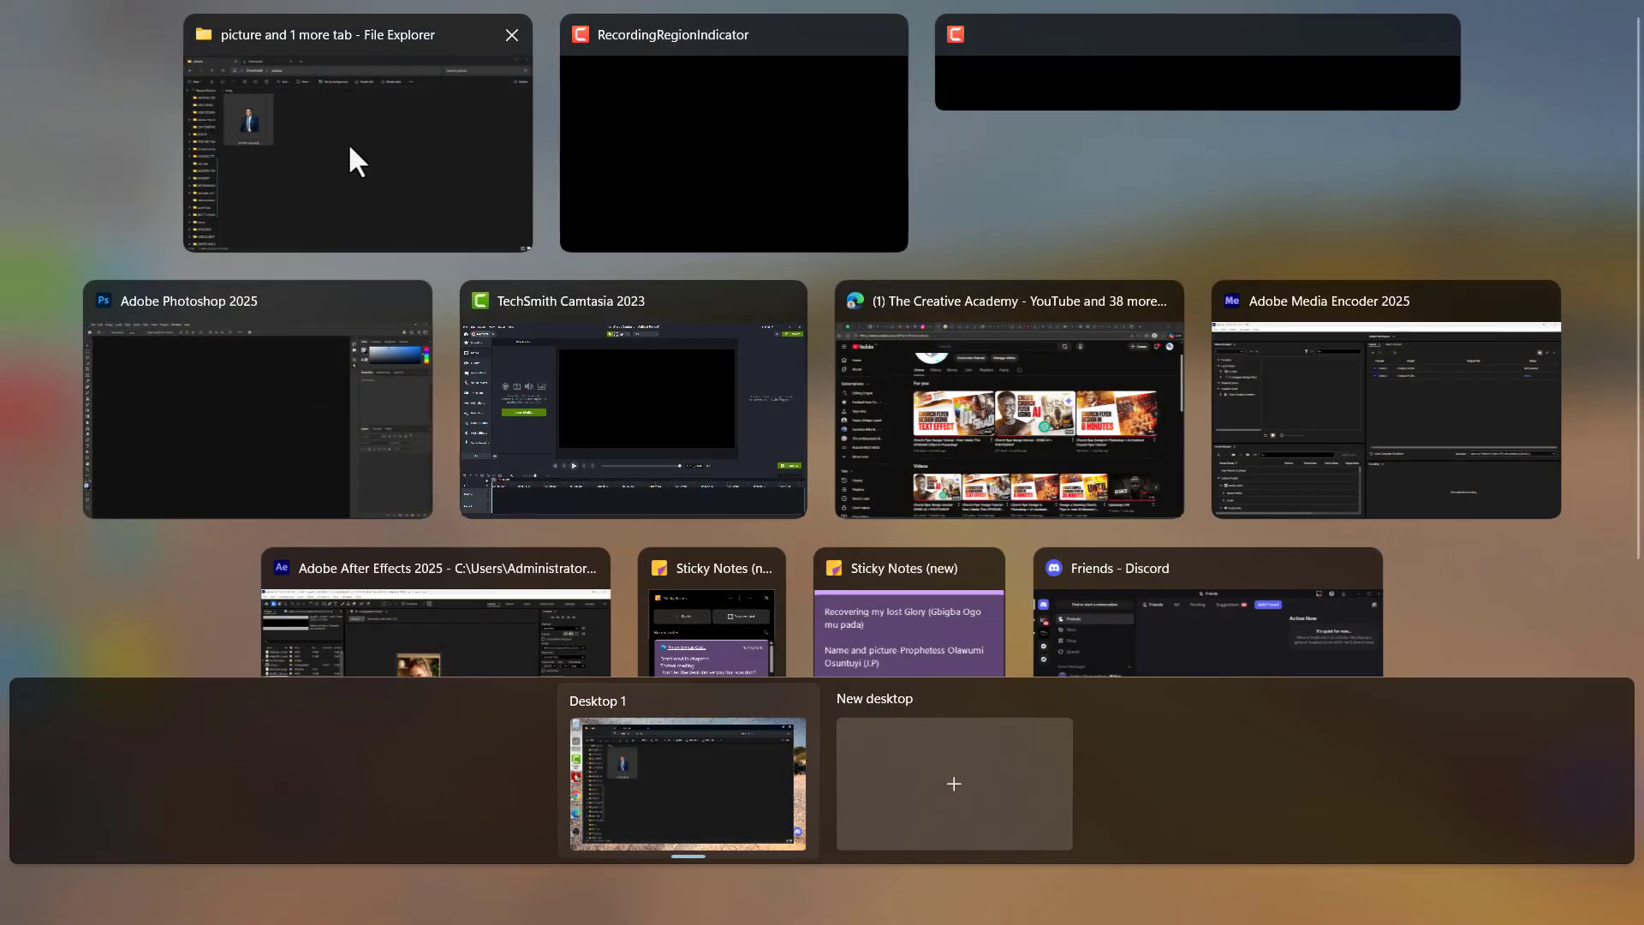
left_click(229, 394)
key("super+Tab")
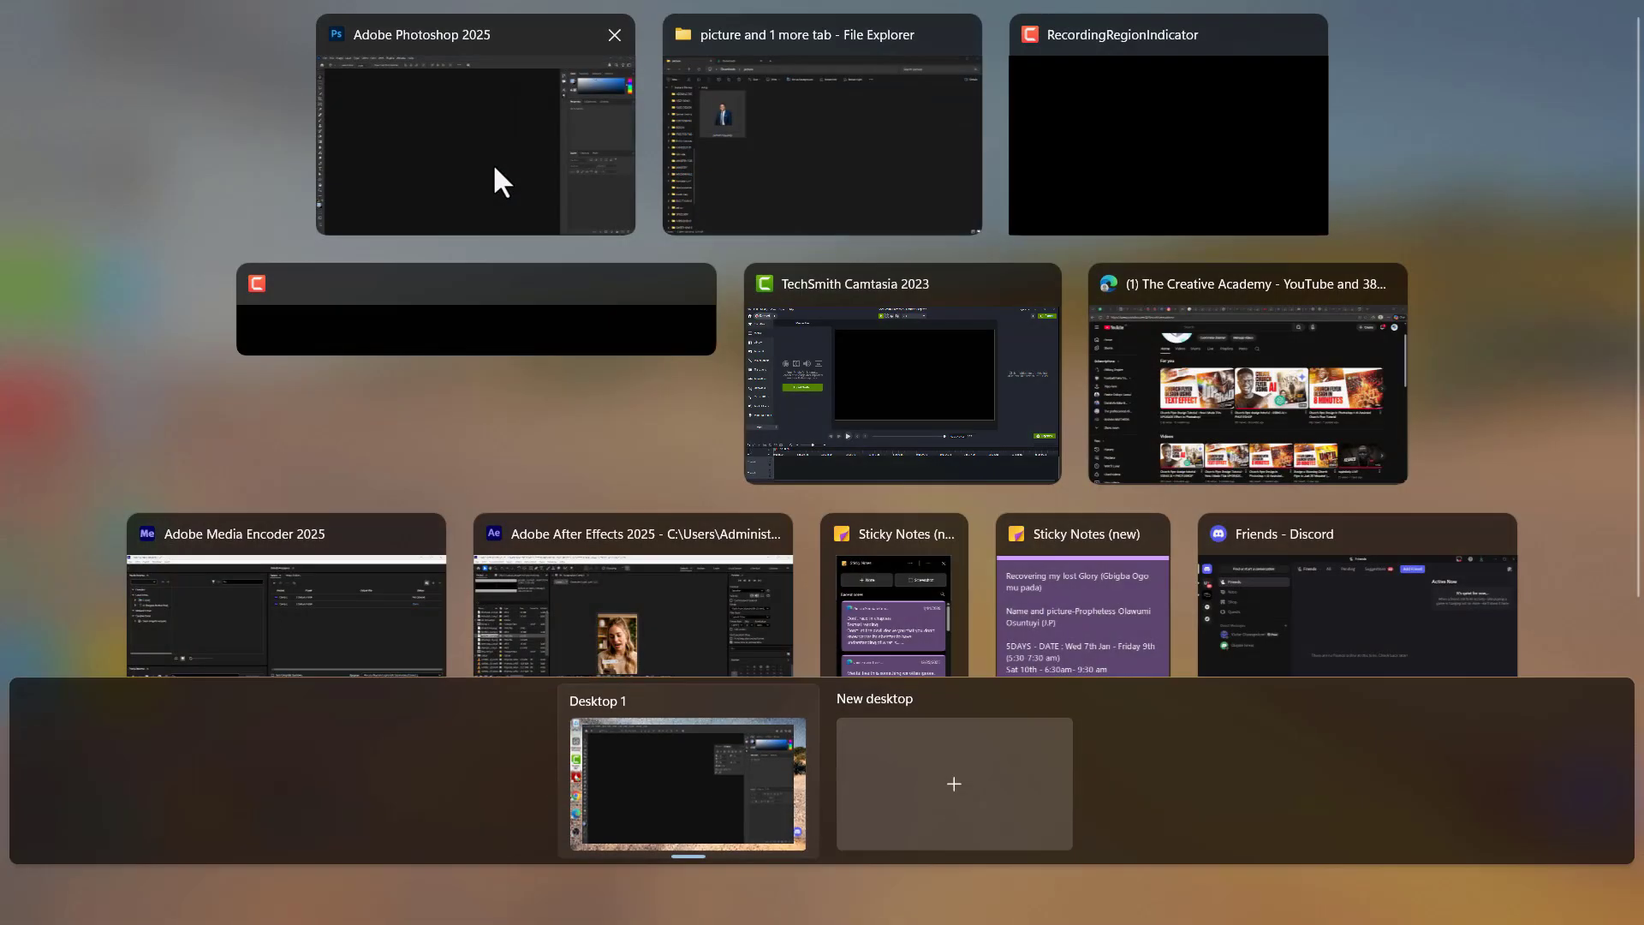
left_click(813, 191)
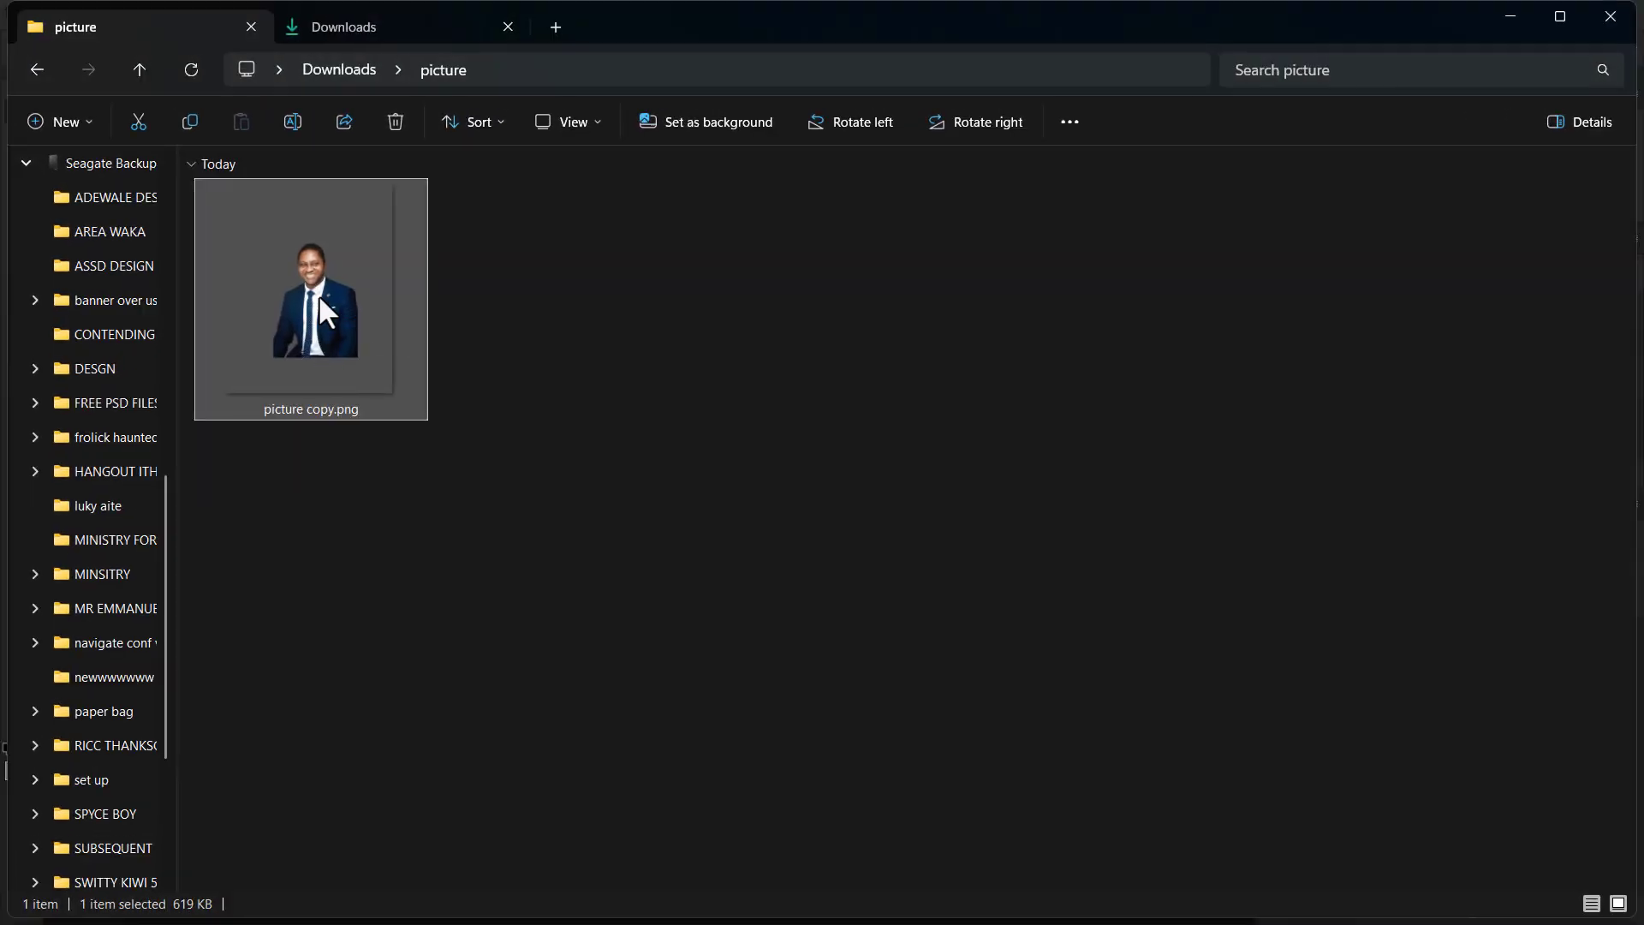
left_click_drag(331, 331, 418, 453)
key("super")
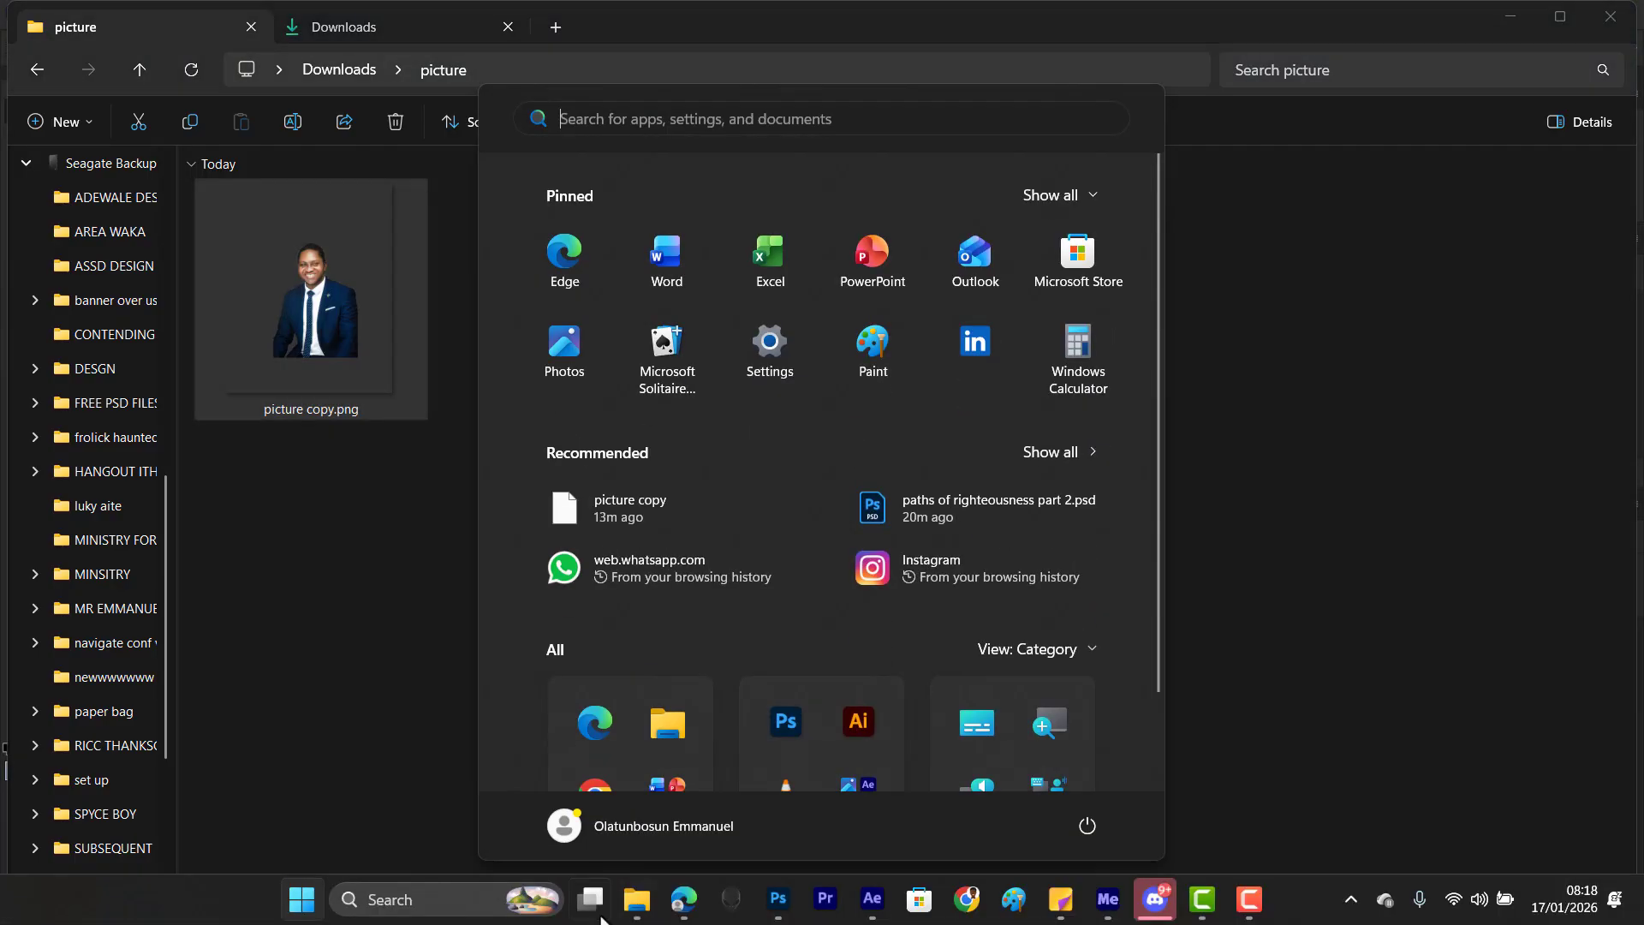
left_click(360, 585)
left_click(311, 290)
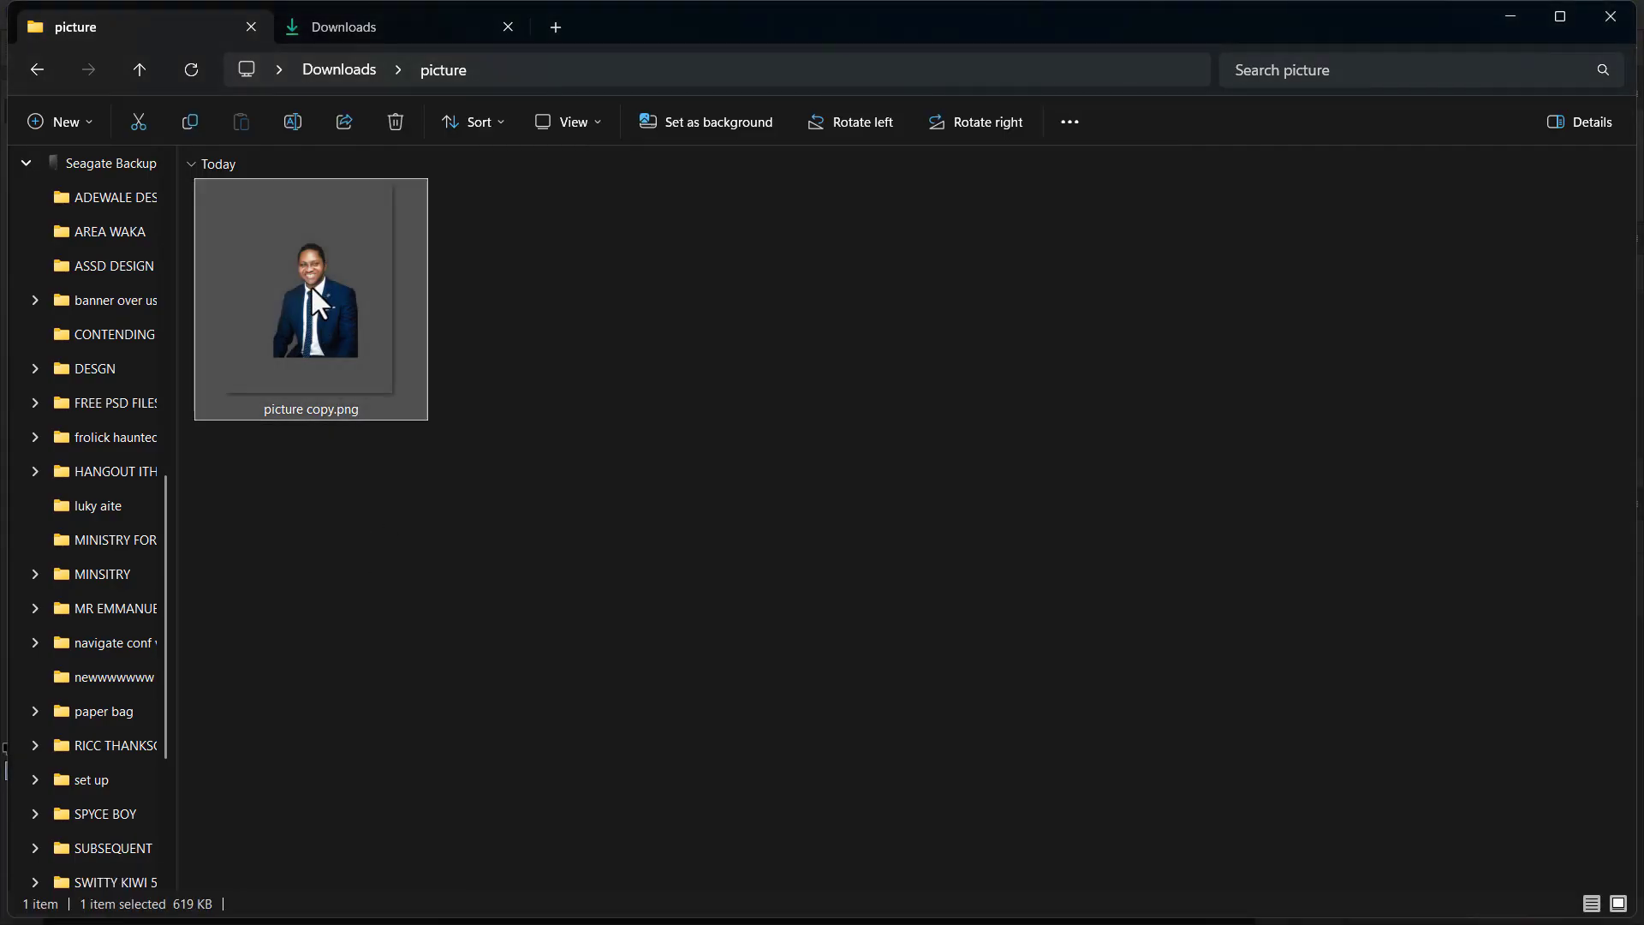
left_click_drag(346, 331, 690, 363)
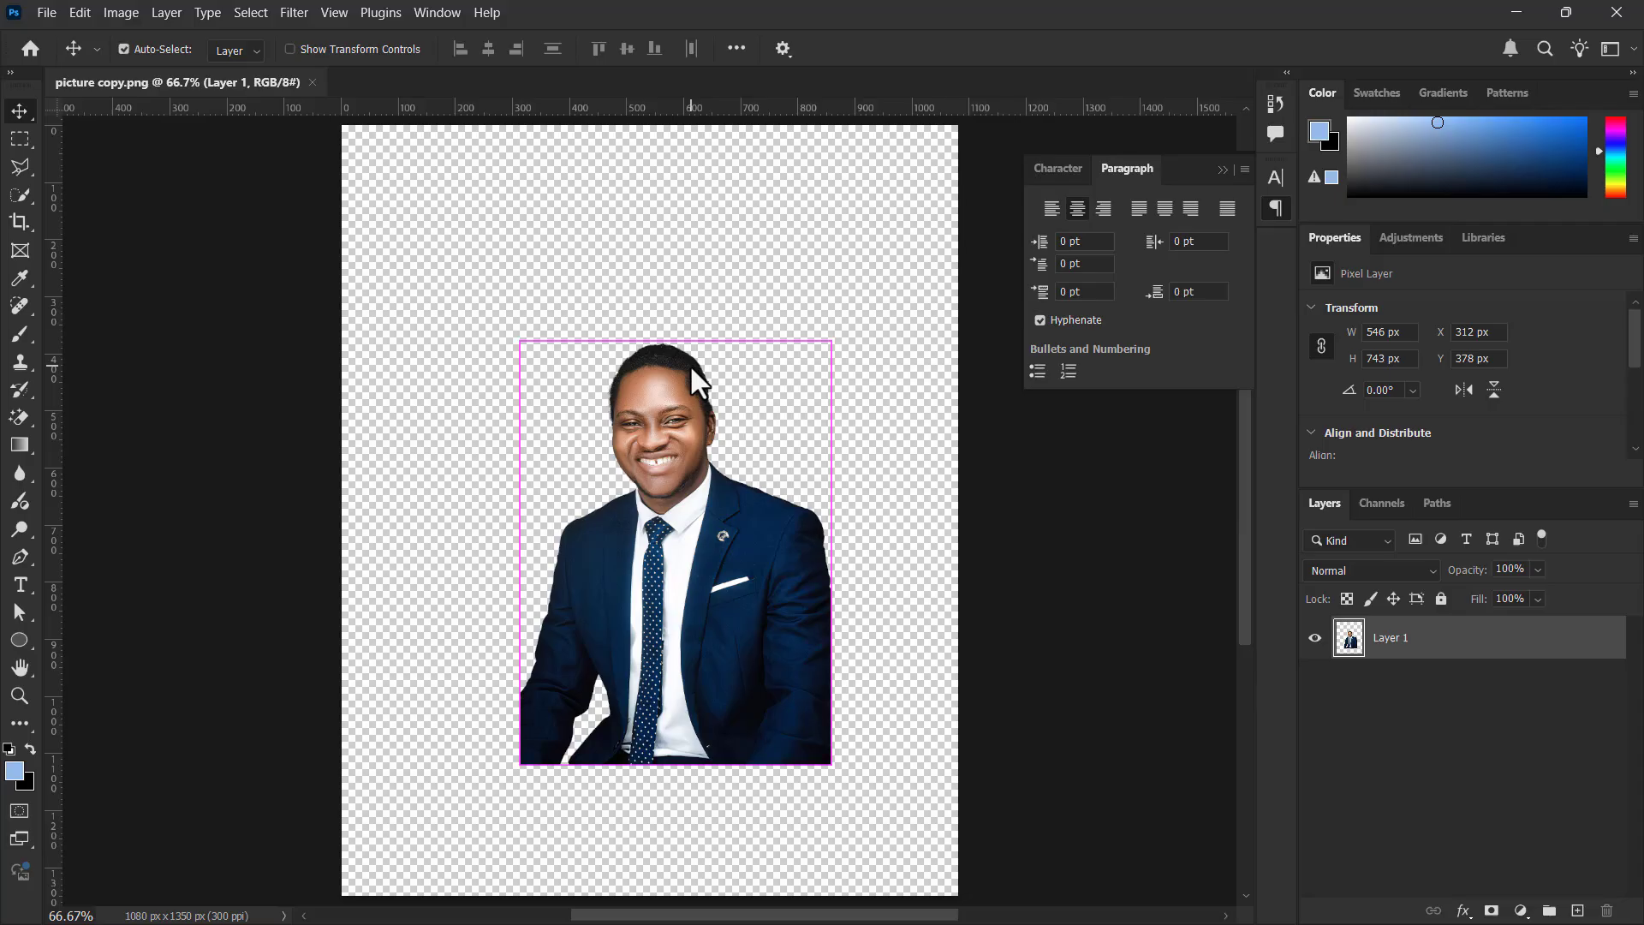
Try enlarging the pixel-based portrait layer to about 914 by 1243 px and centring it on the canvas
key("ctrl+minus")
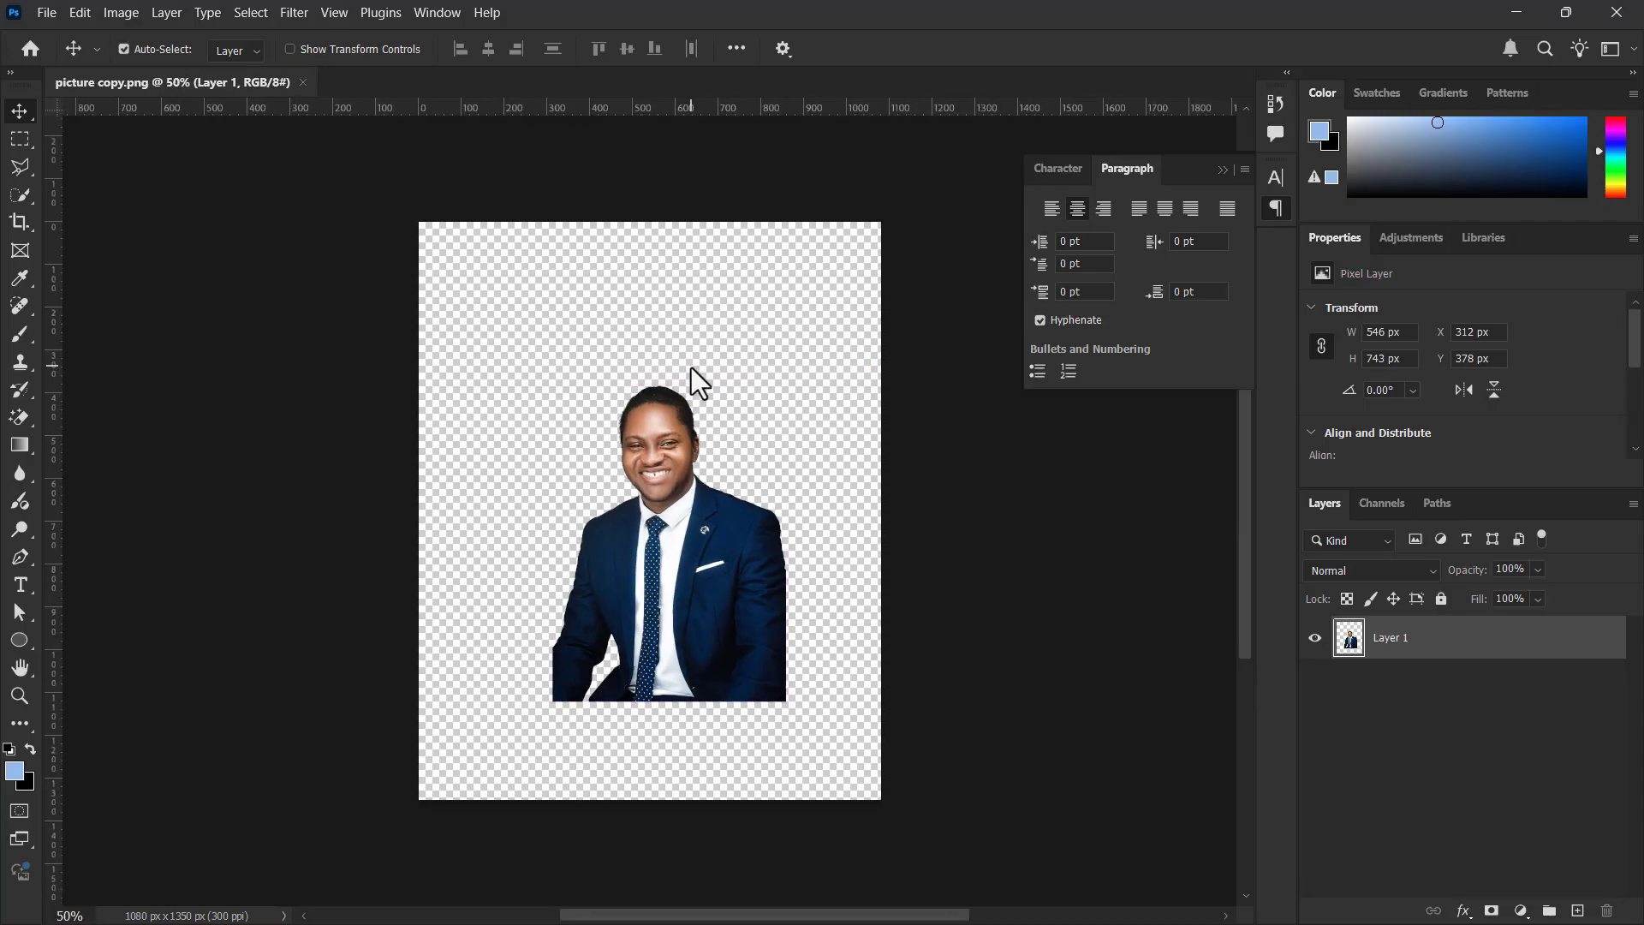
key("ctrl+t")
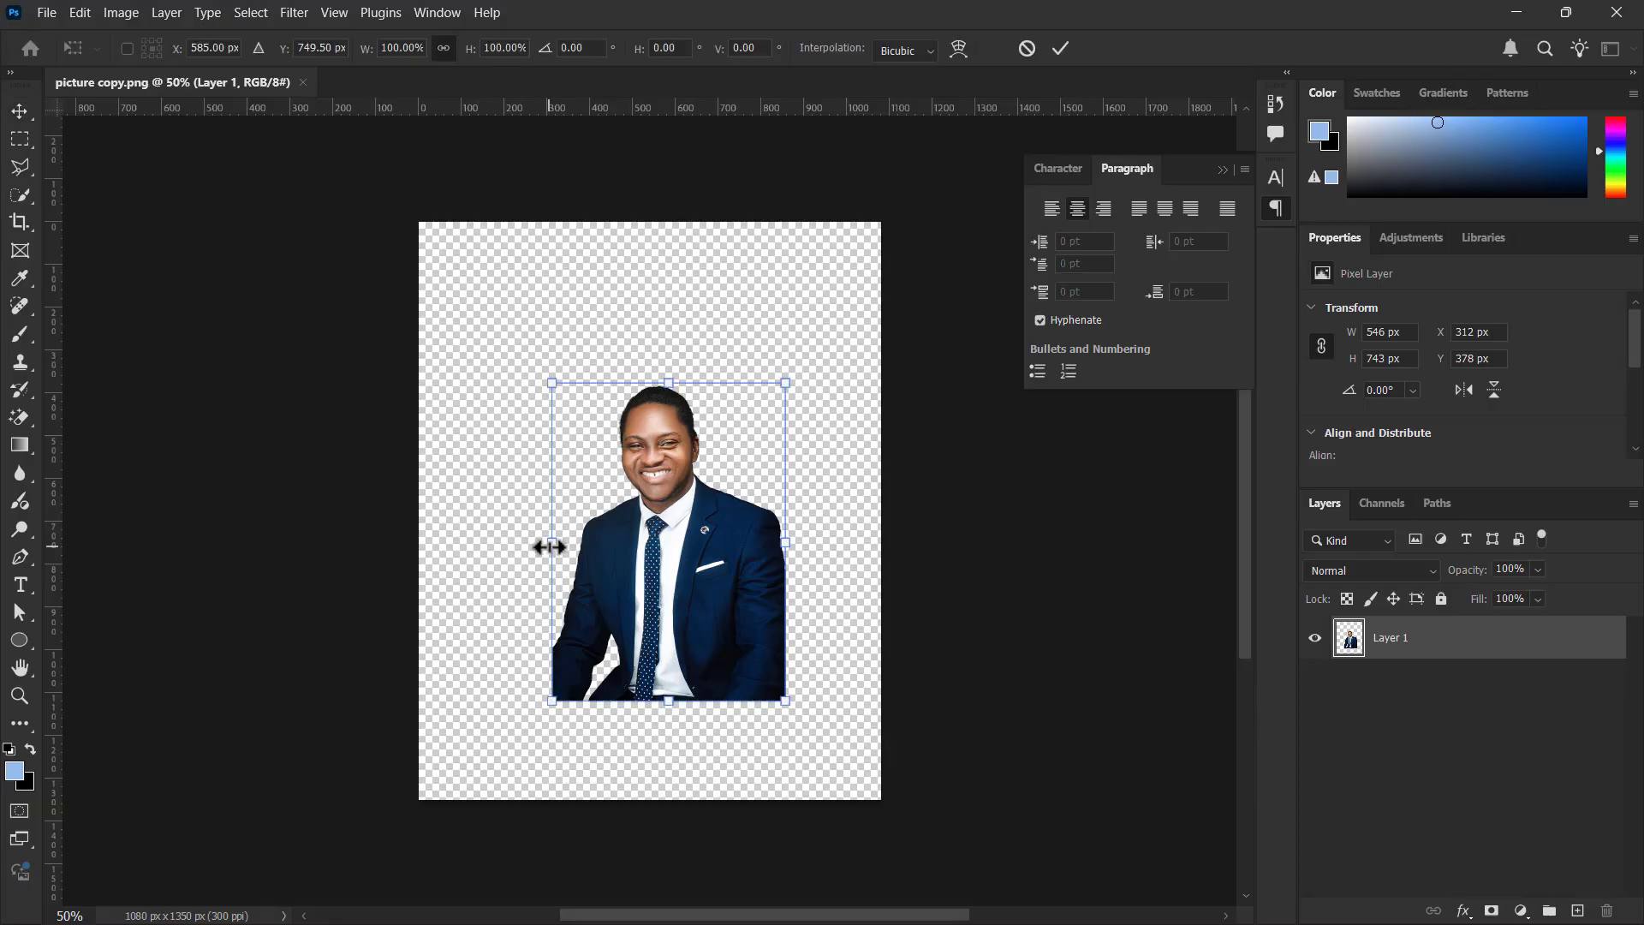
left_click_drag(550, 543, 415, 587)
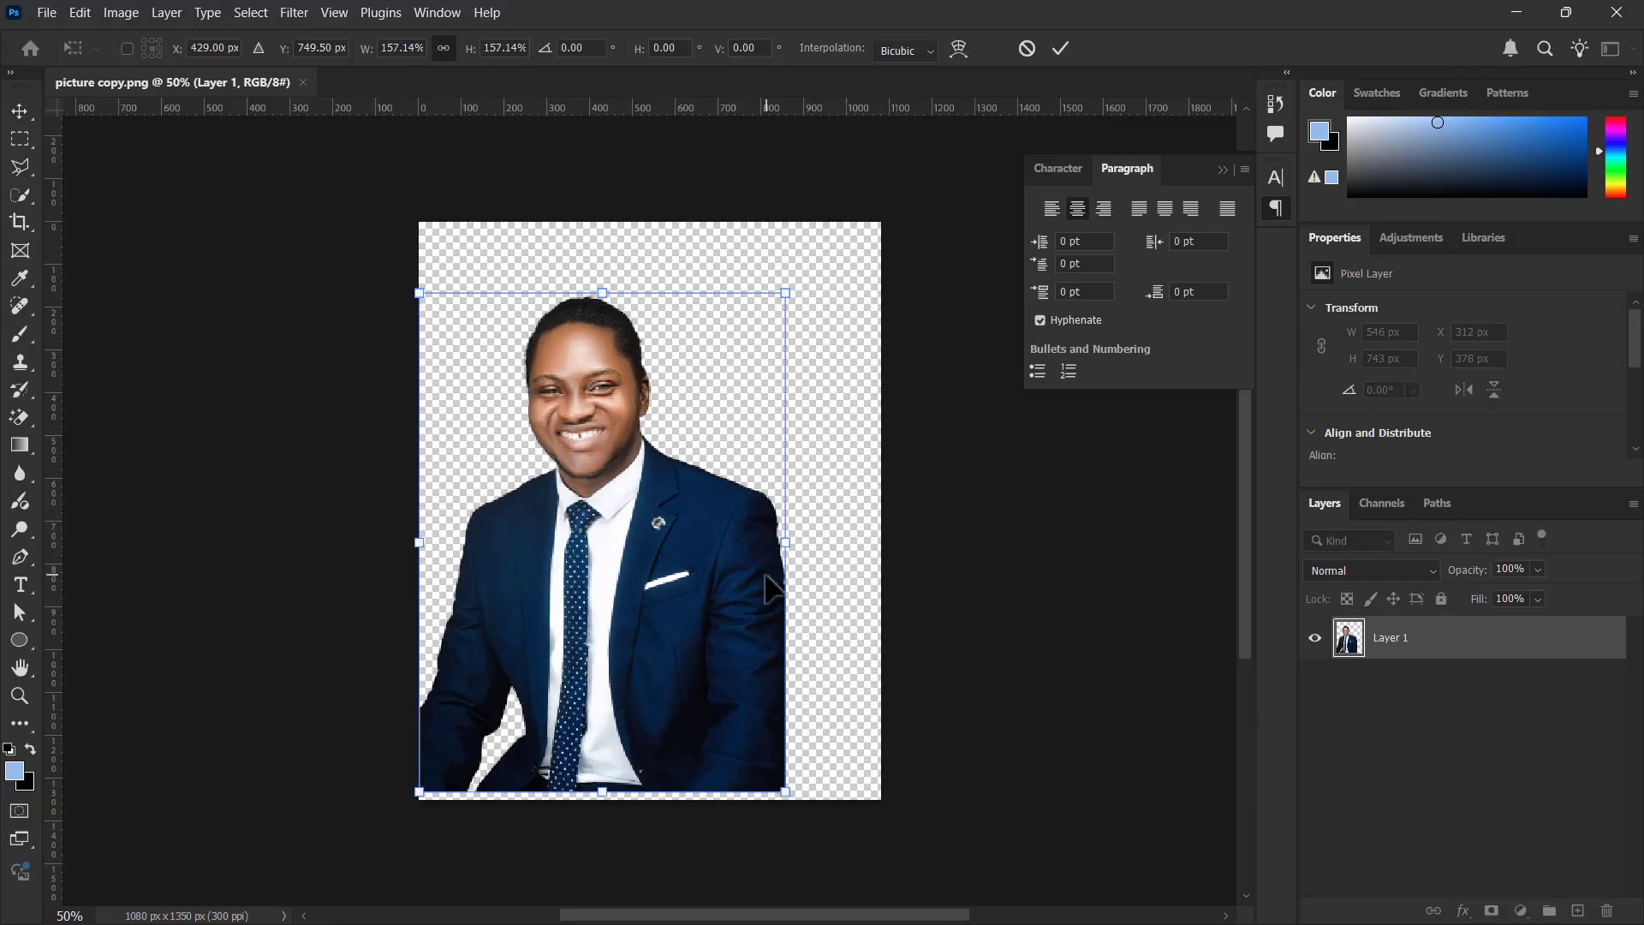
left_click_drag(779, 576, 784, 510)
key("Return")
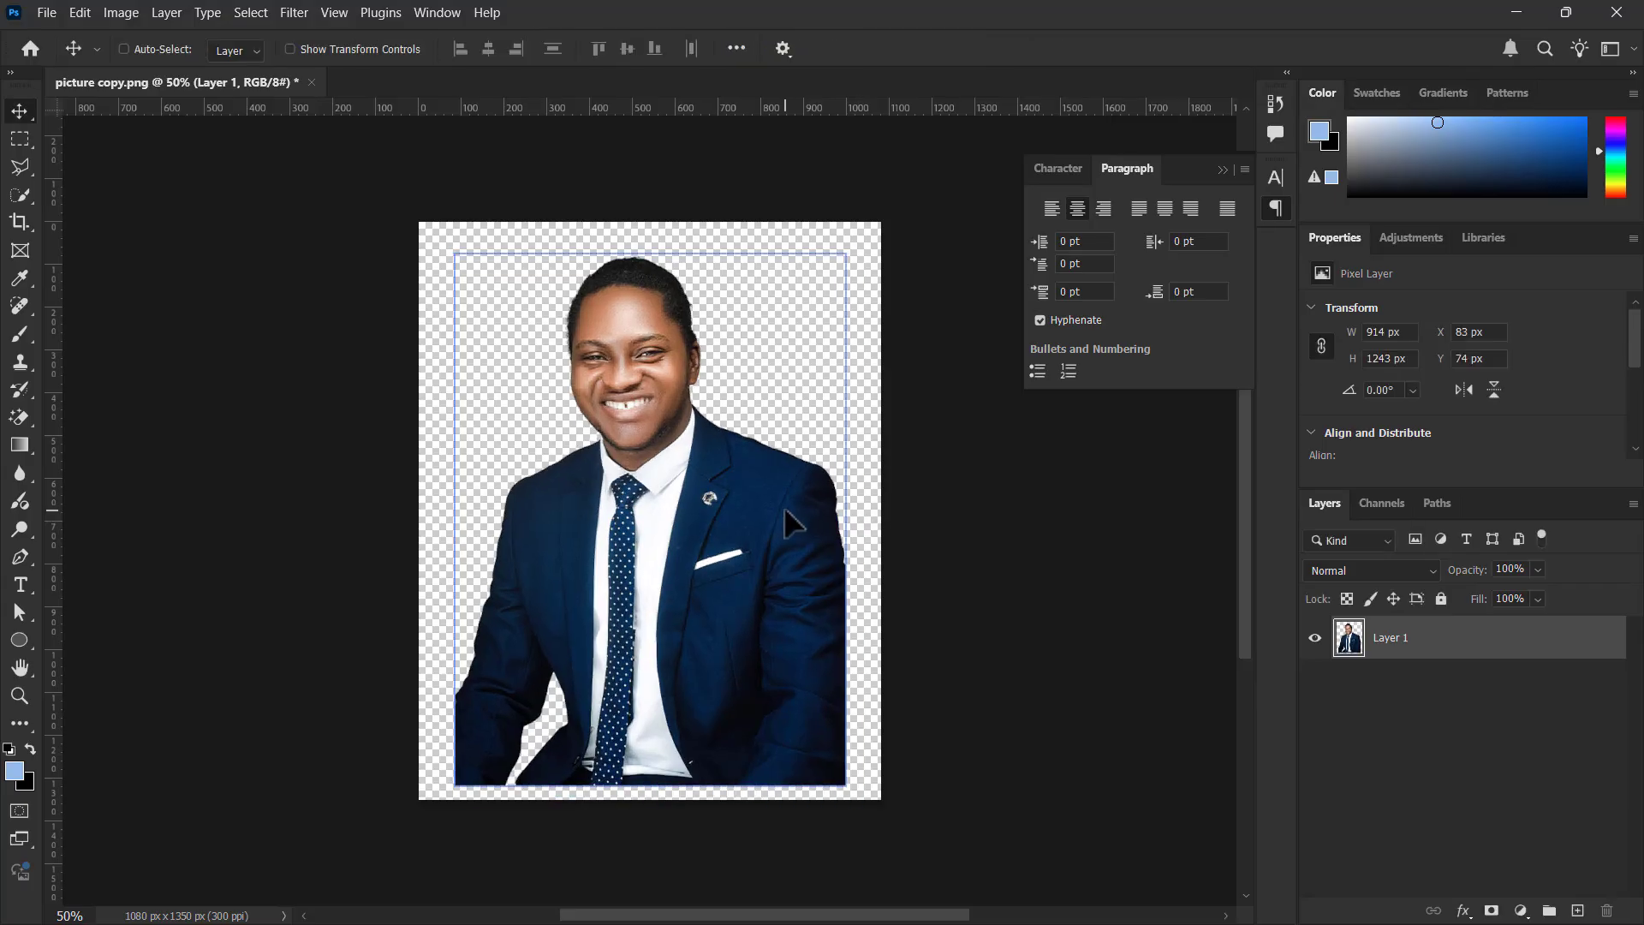
Inspect the enlarged portrait's face up close and undo the scaling
key("ctrl+plus")
key("ctrl+plus")
key("ctrl+plus")
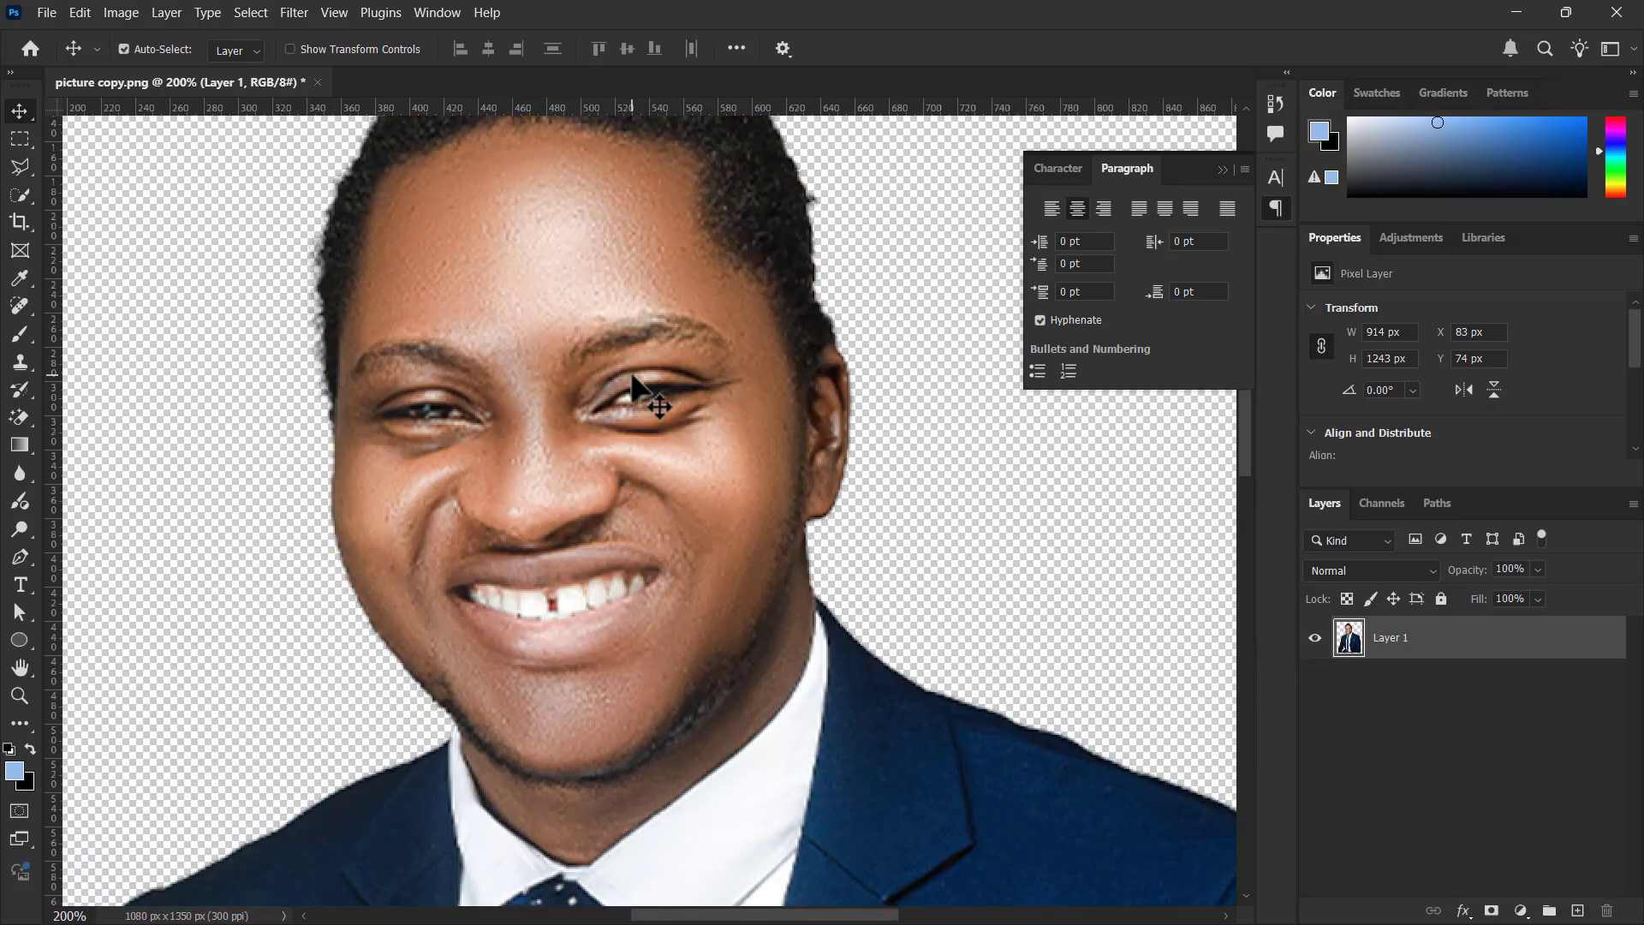
key("ctrl+minus")
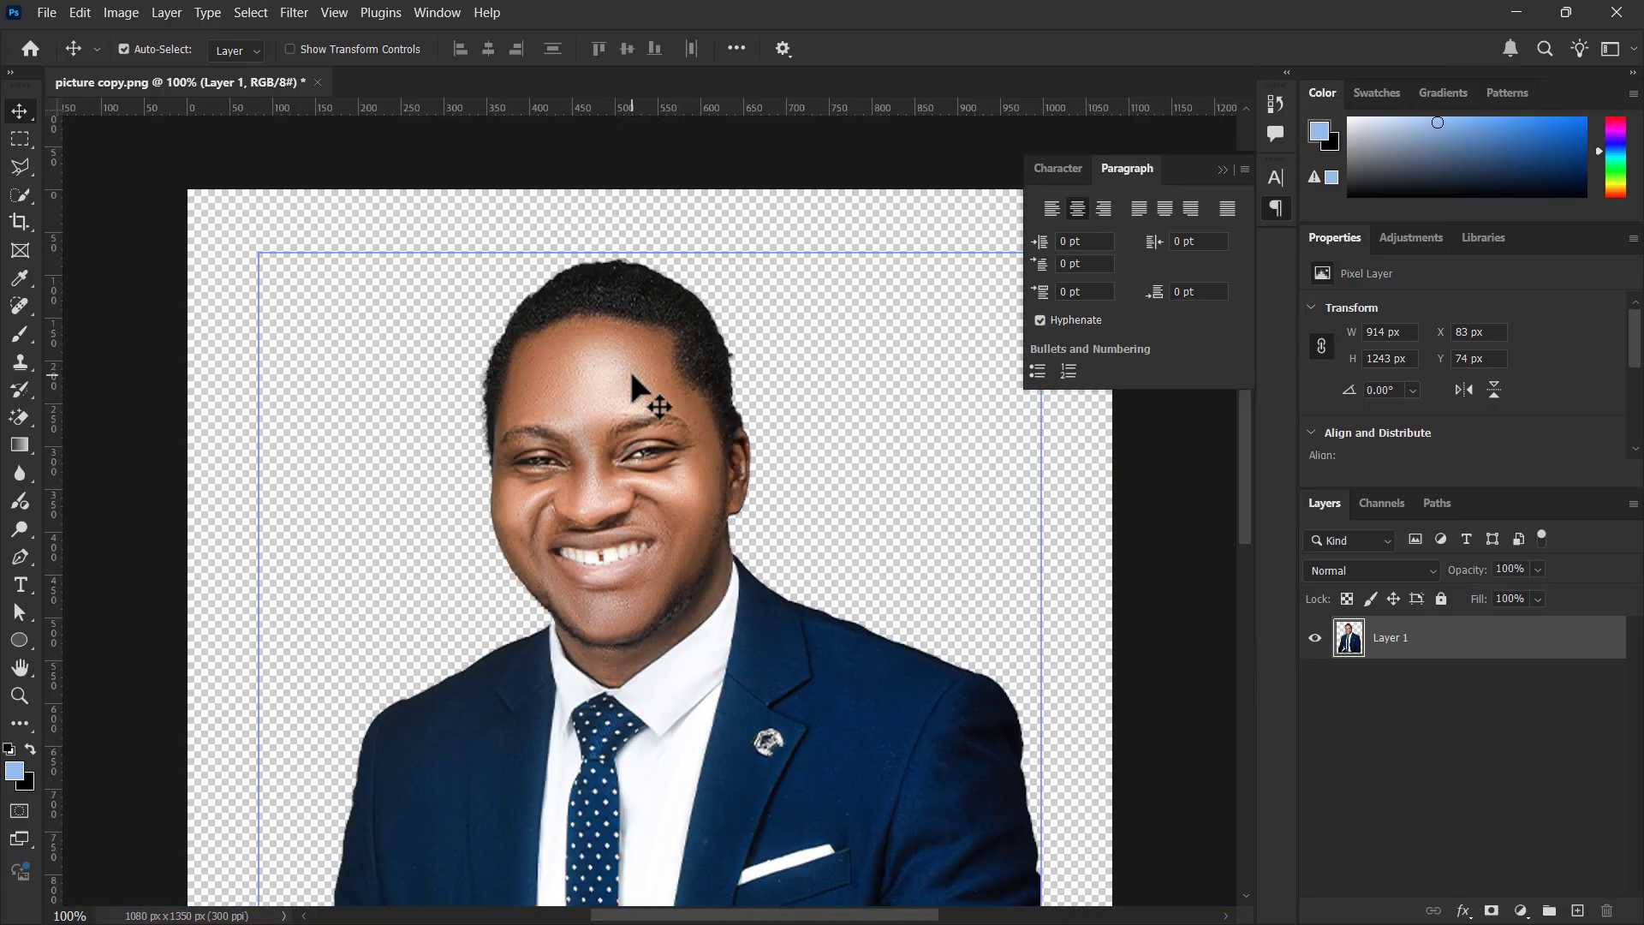
key("ctrl+z")
Convert the portrait layer to a smart object
scroll(628, 367, "down", 5)
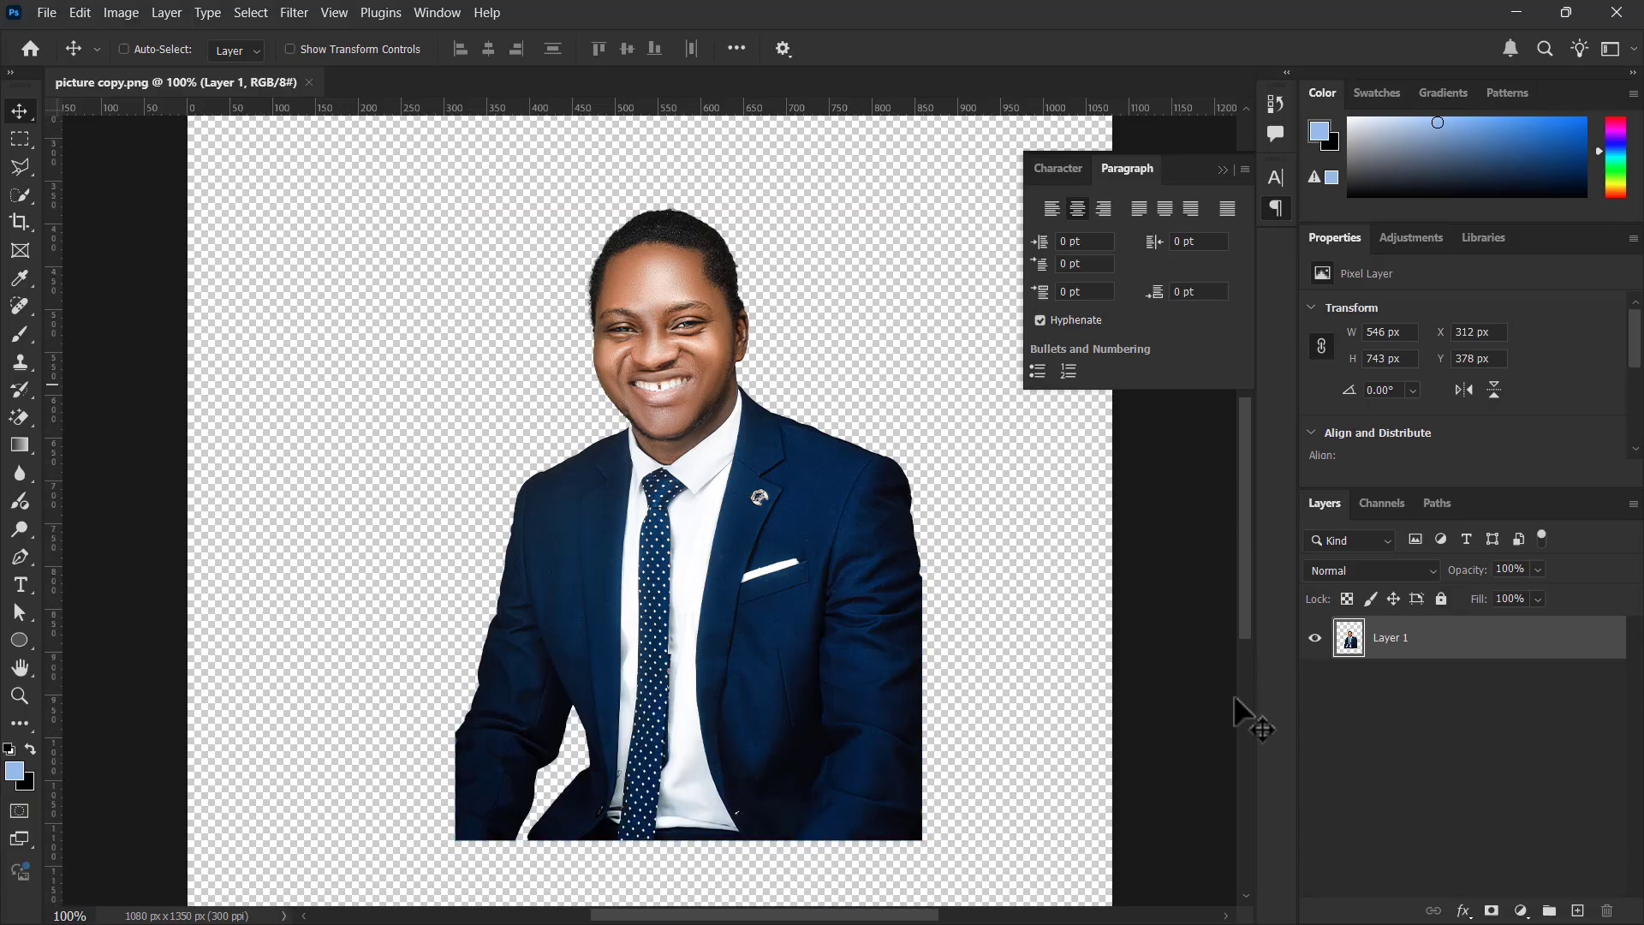
right_click(1425, 648)
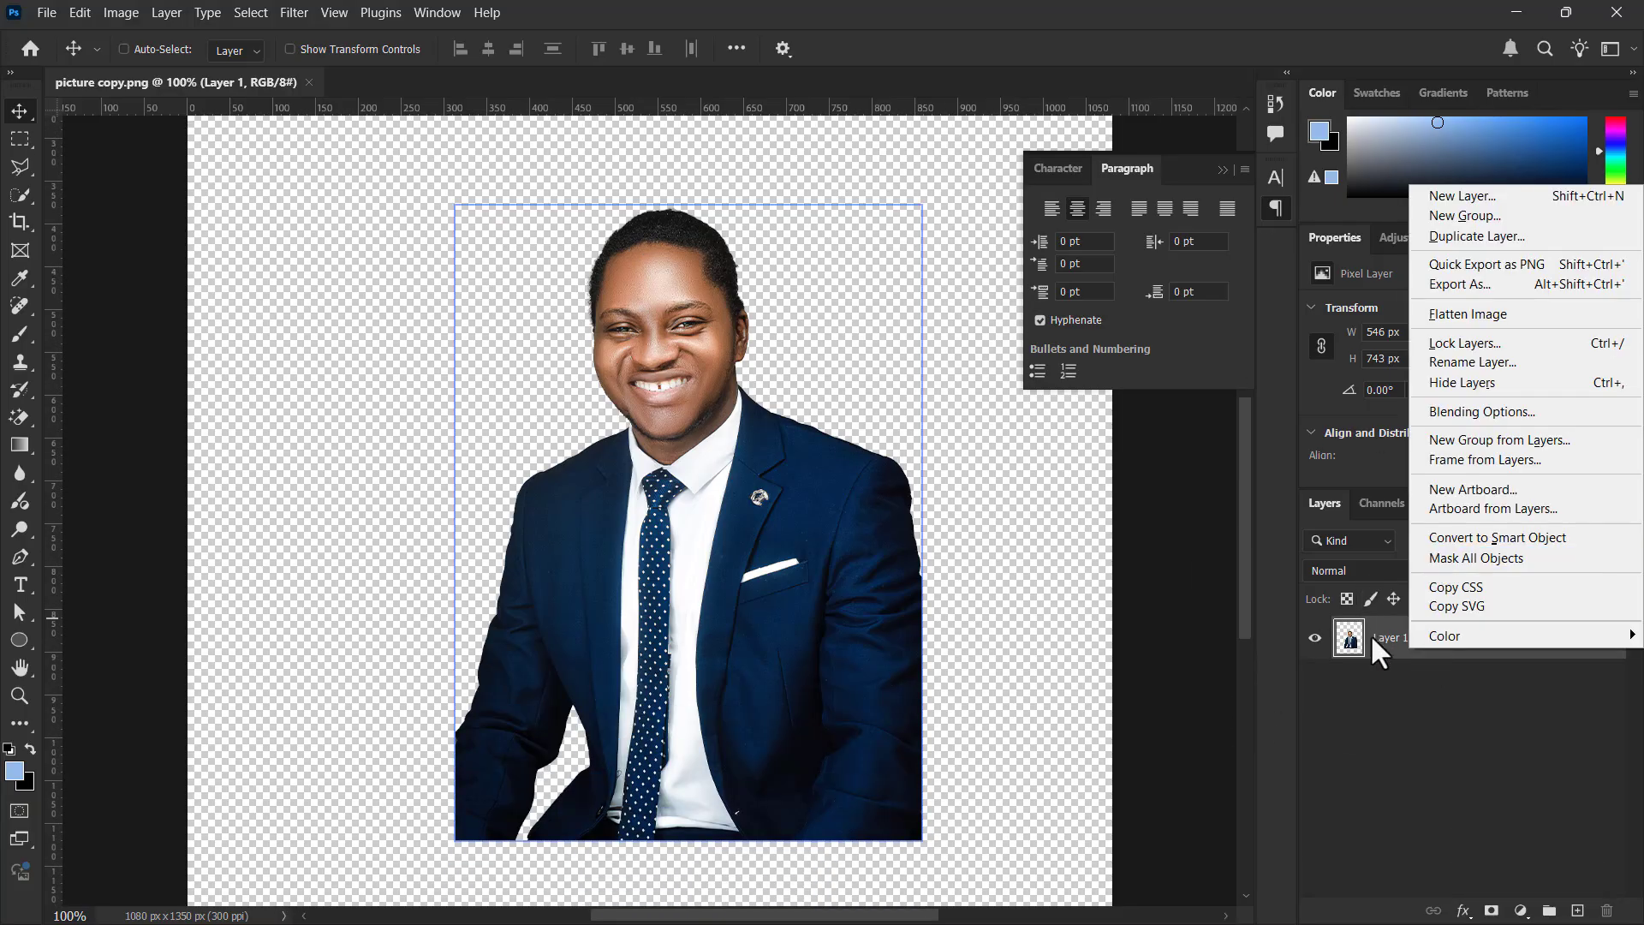
left_click(1507, 539)
Scale the smart object portrait up proportionally to about 967 by 1315 px
scroll(595, 518, "up", 3)
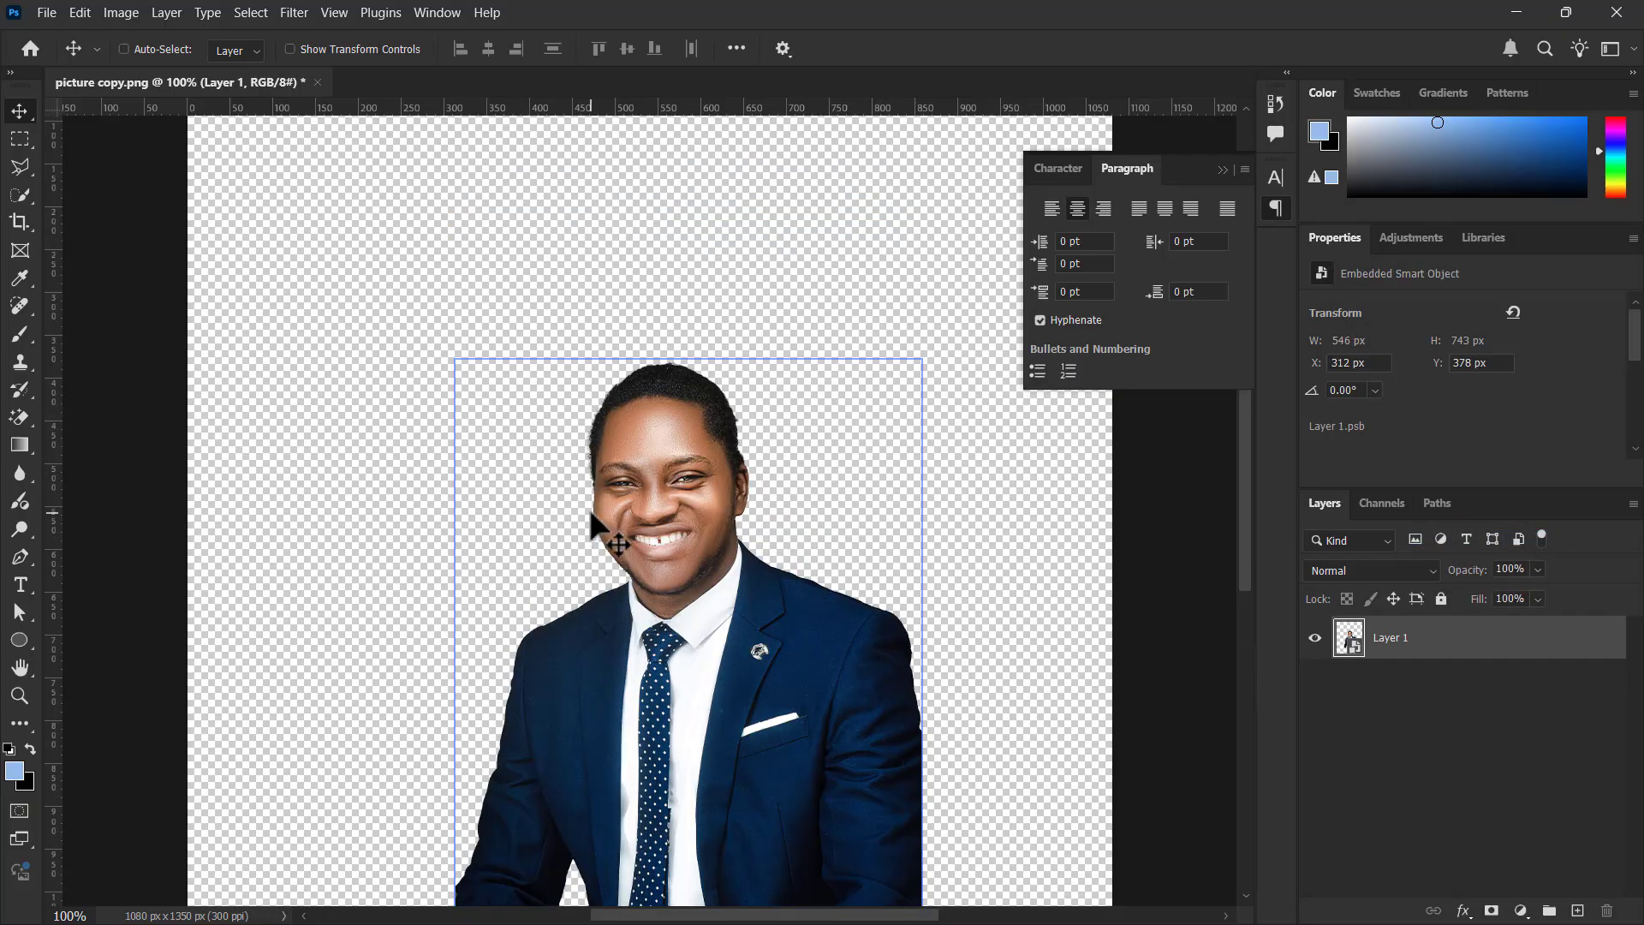
scroll(591, 566, "down", 3)
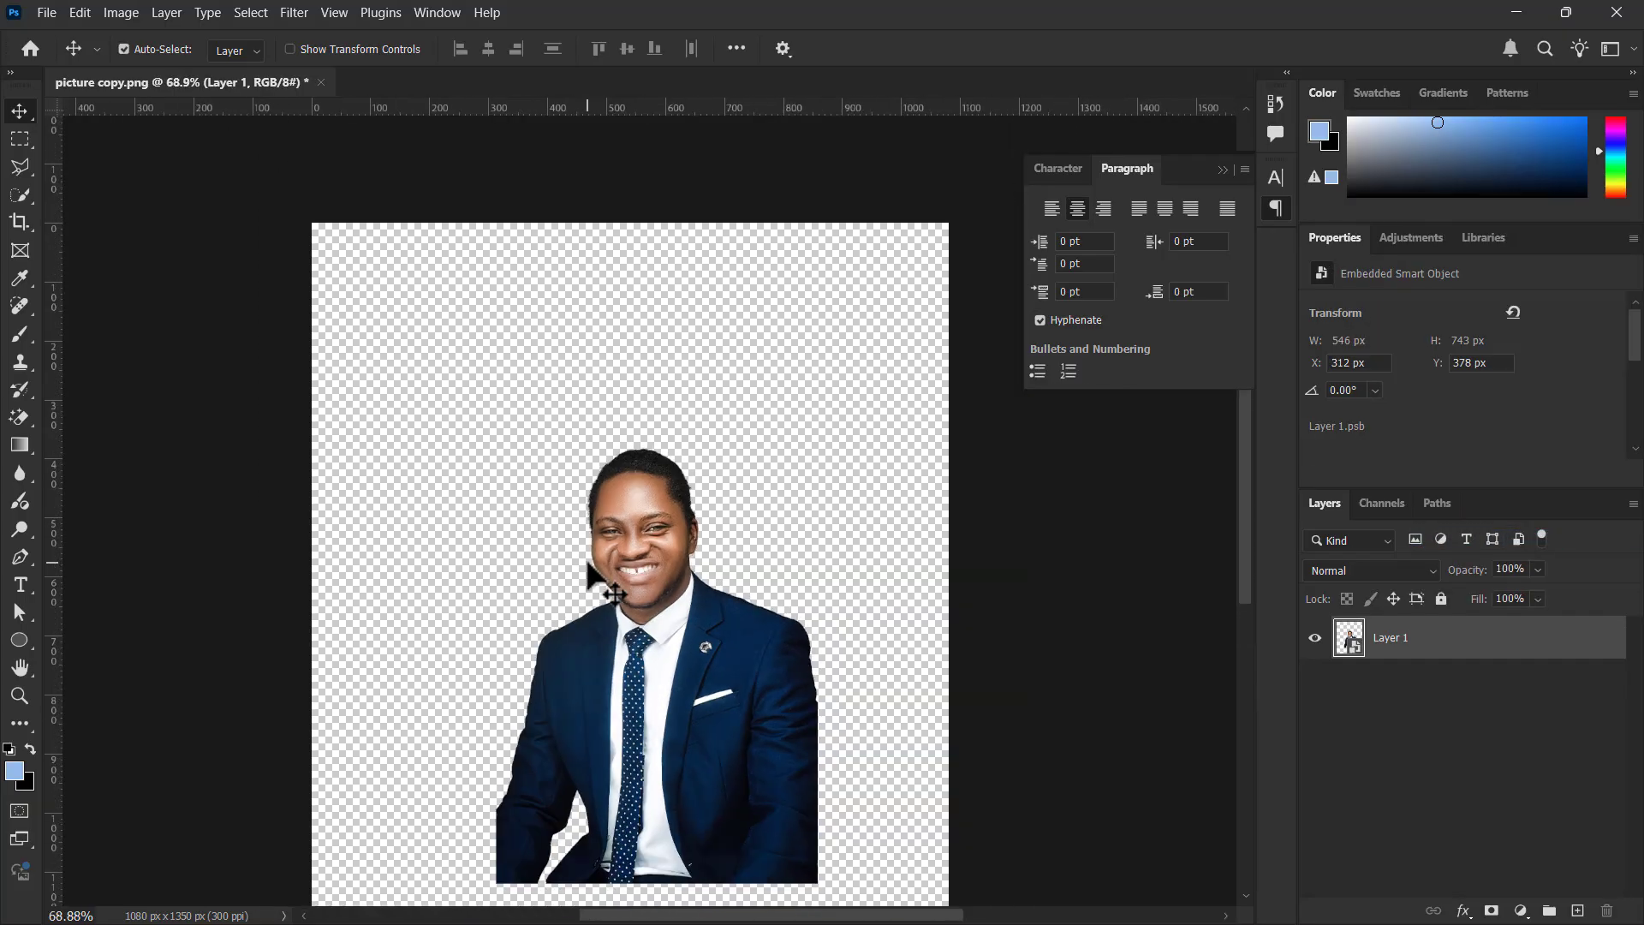
key("ctrl+t")
left_click_drag(487, 61, 591, 62)
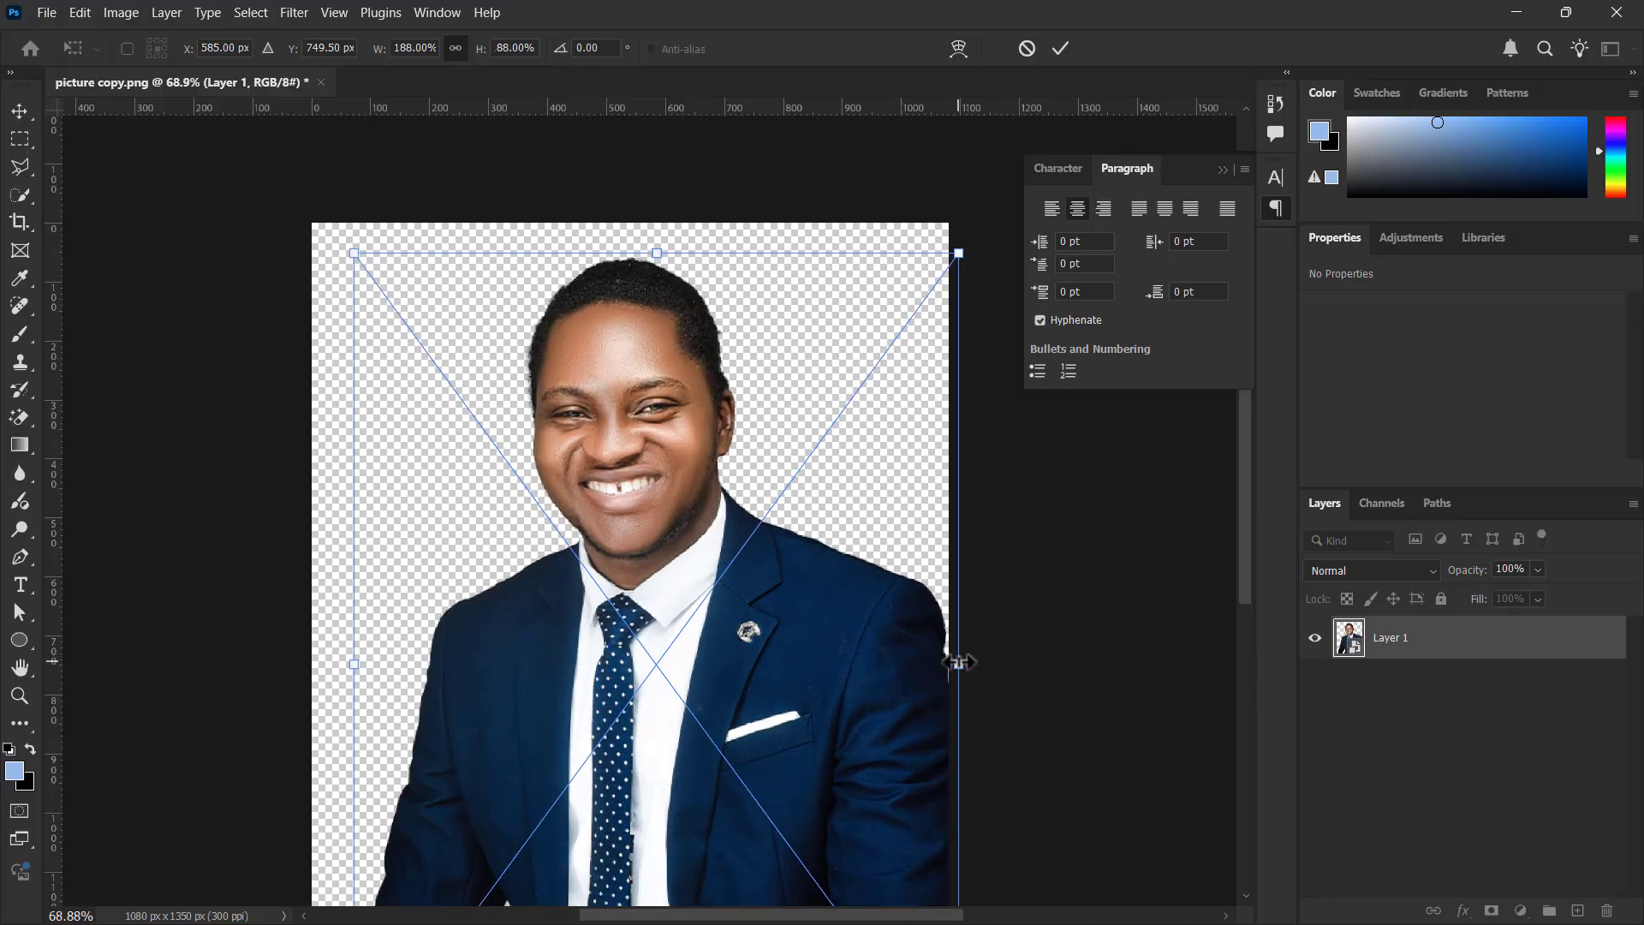
left_click_drag(954, 660, 925, 654)
key("Return")
Move the portrait up to Y 18 px so its full height fits on the canvas
scroll(557, 437, "up", 11)
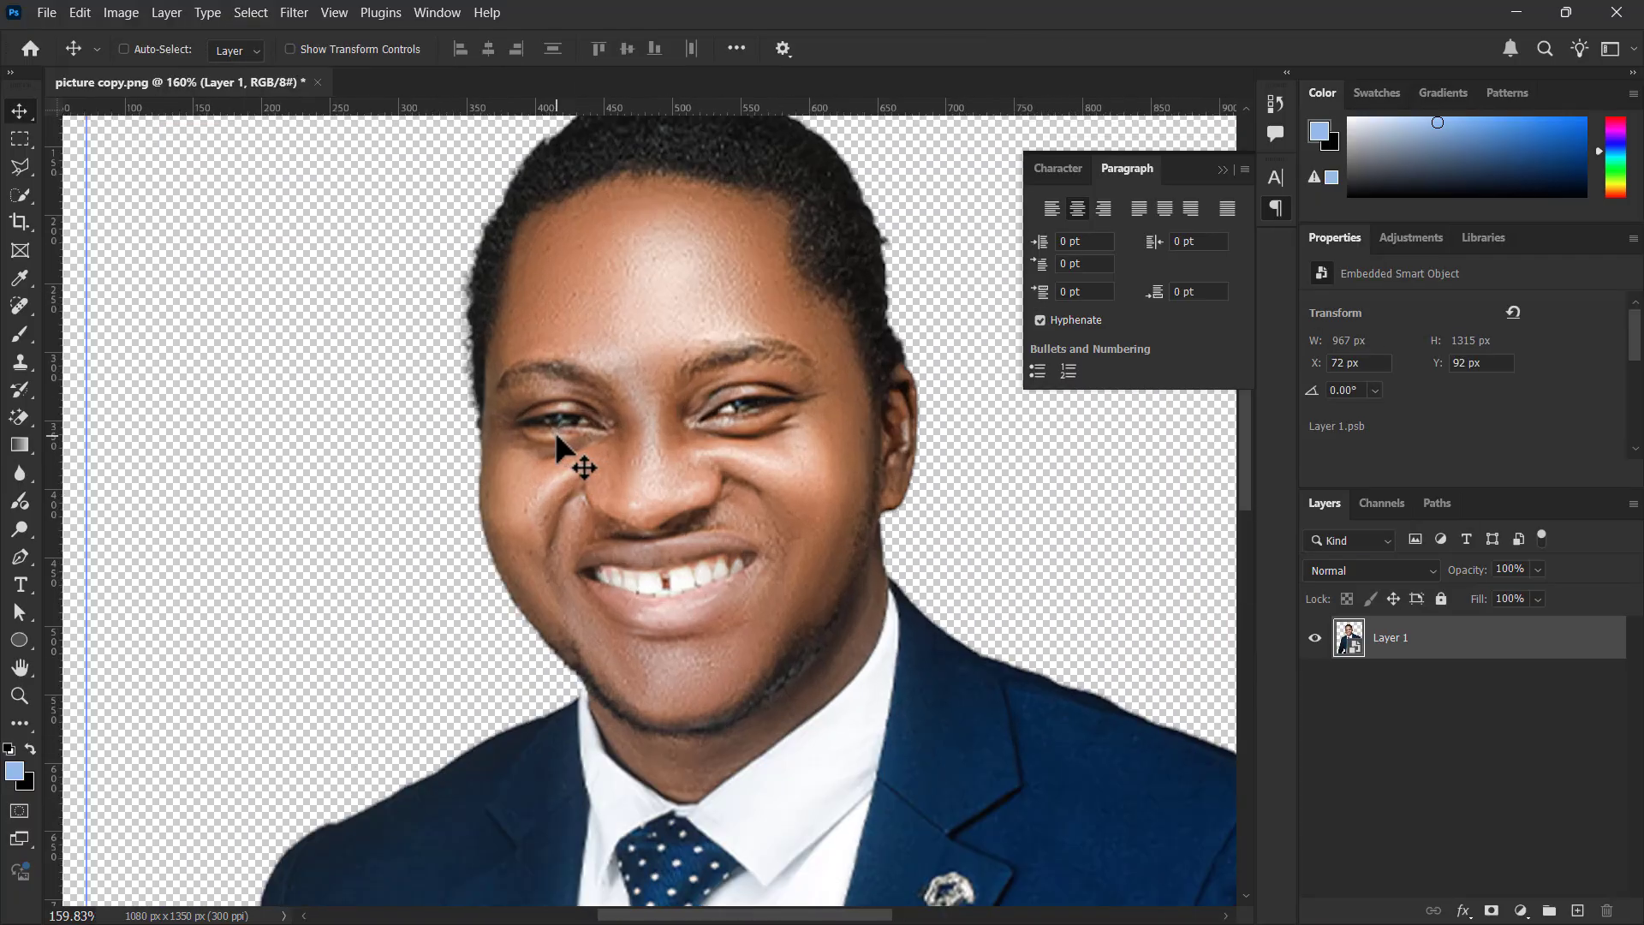
scroll(556, 437, "down", 11)
scroll(556, 437, "down", 3)
scroll(556, 437, "down", 3)
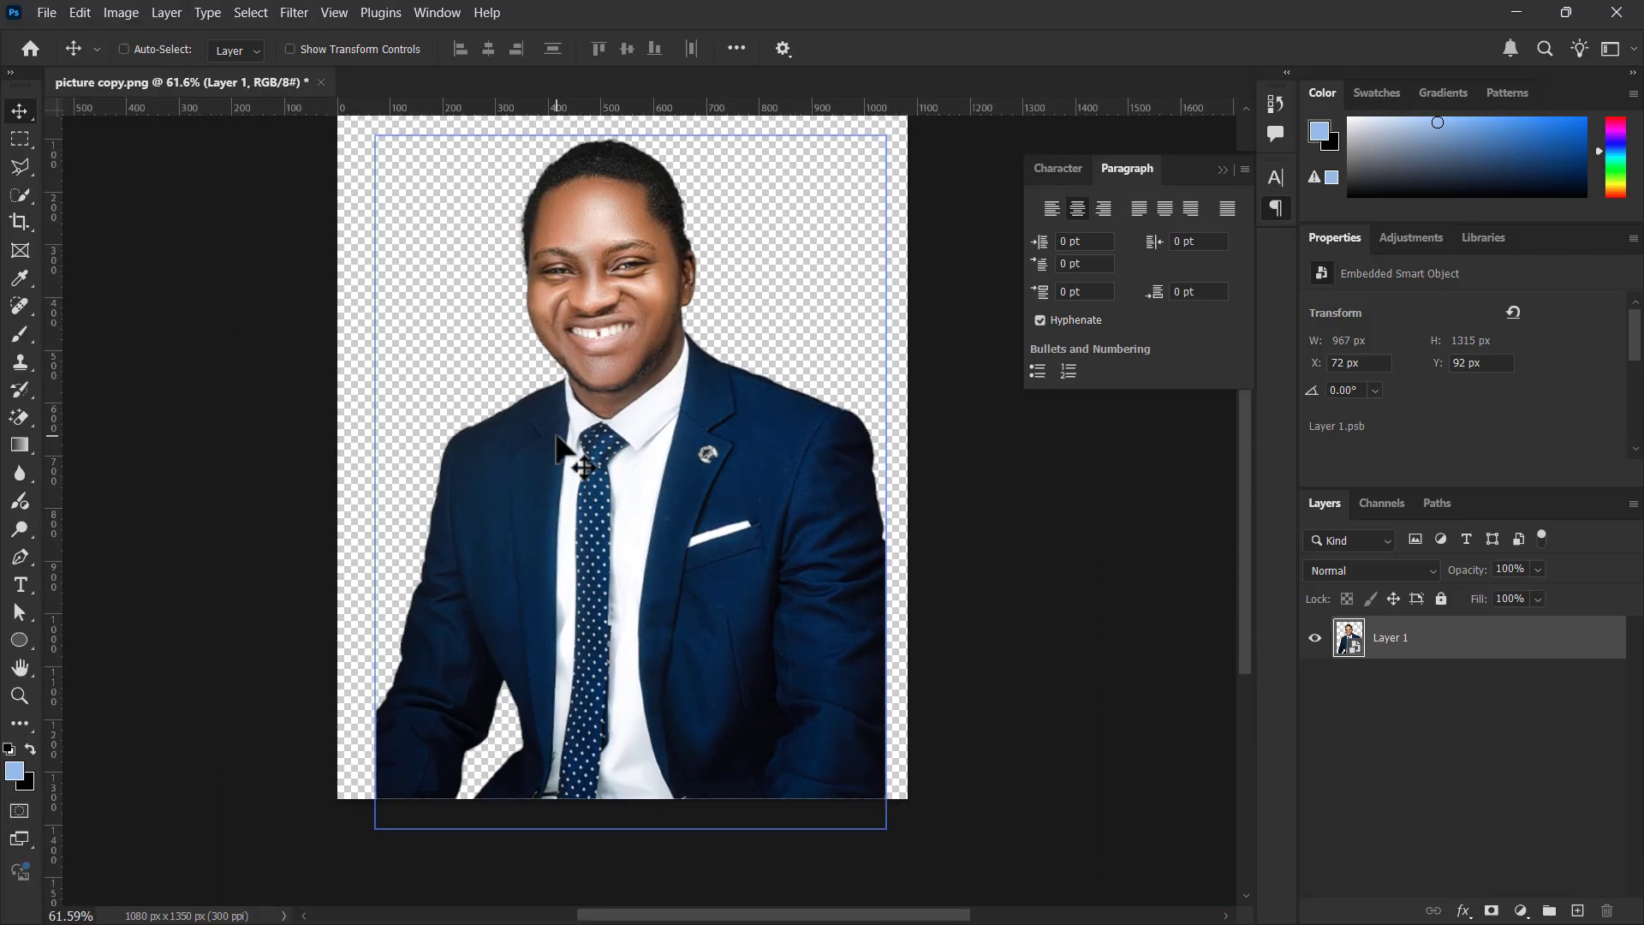
left_click_drag(631, 591, 632, 591)
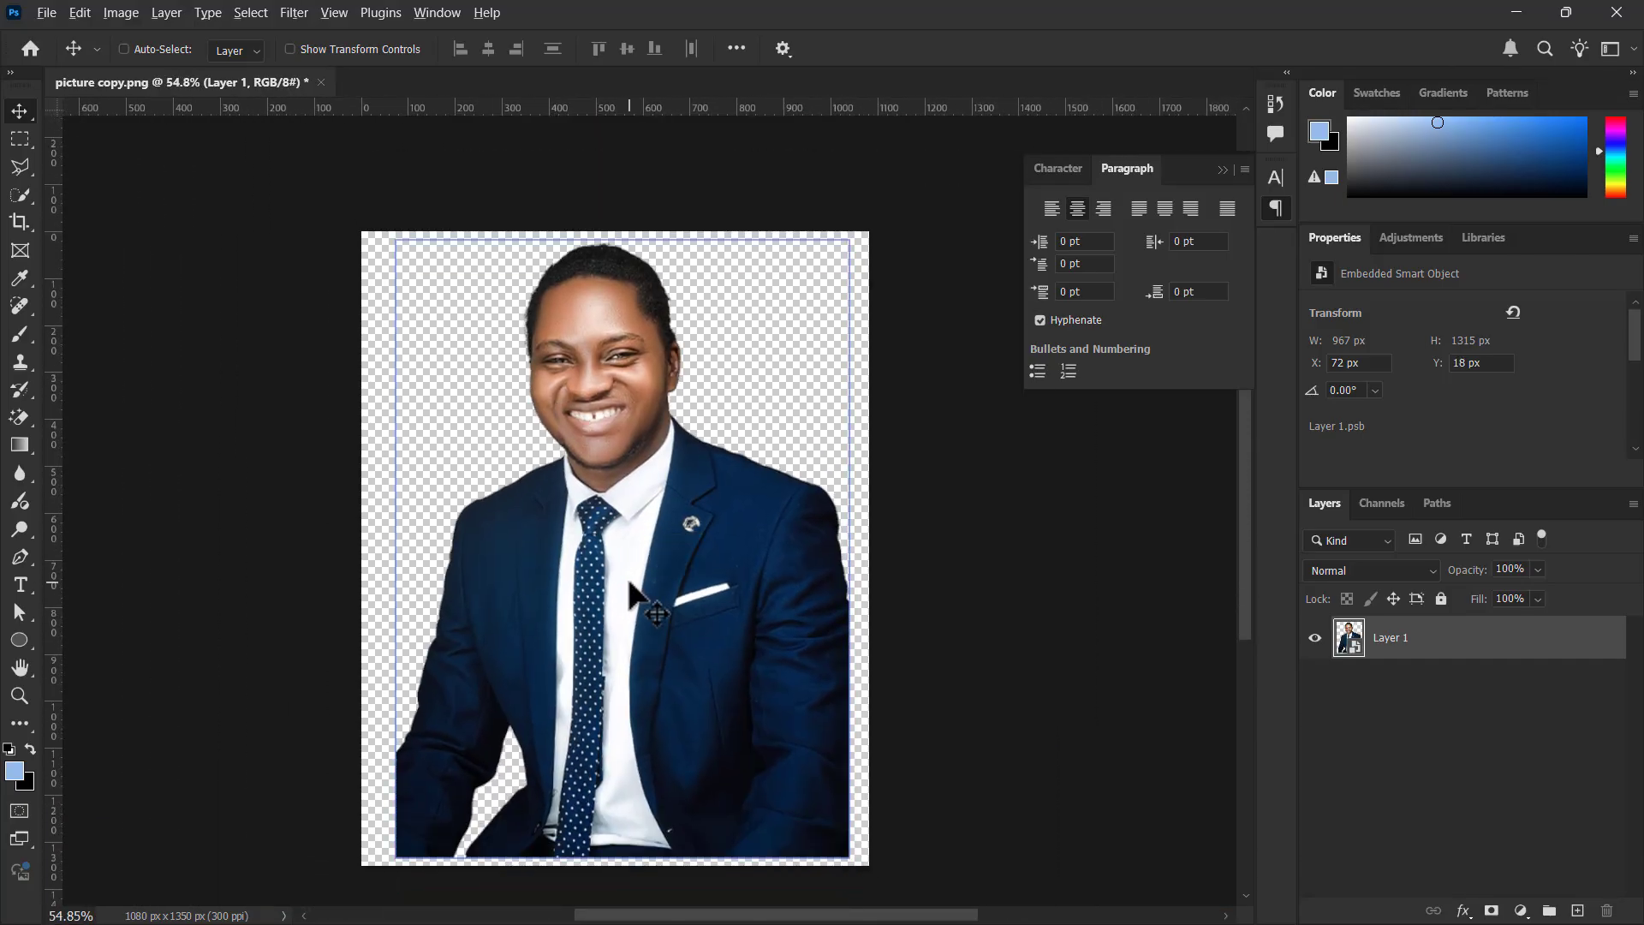
Open the Camera Raw Filter for the portrait smart object
scroll(631, 591, "up", 12)
scroll(631, 591, "down", 10)
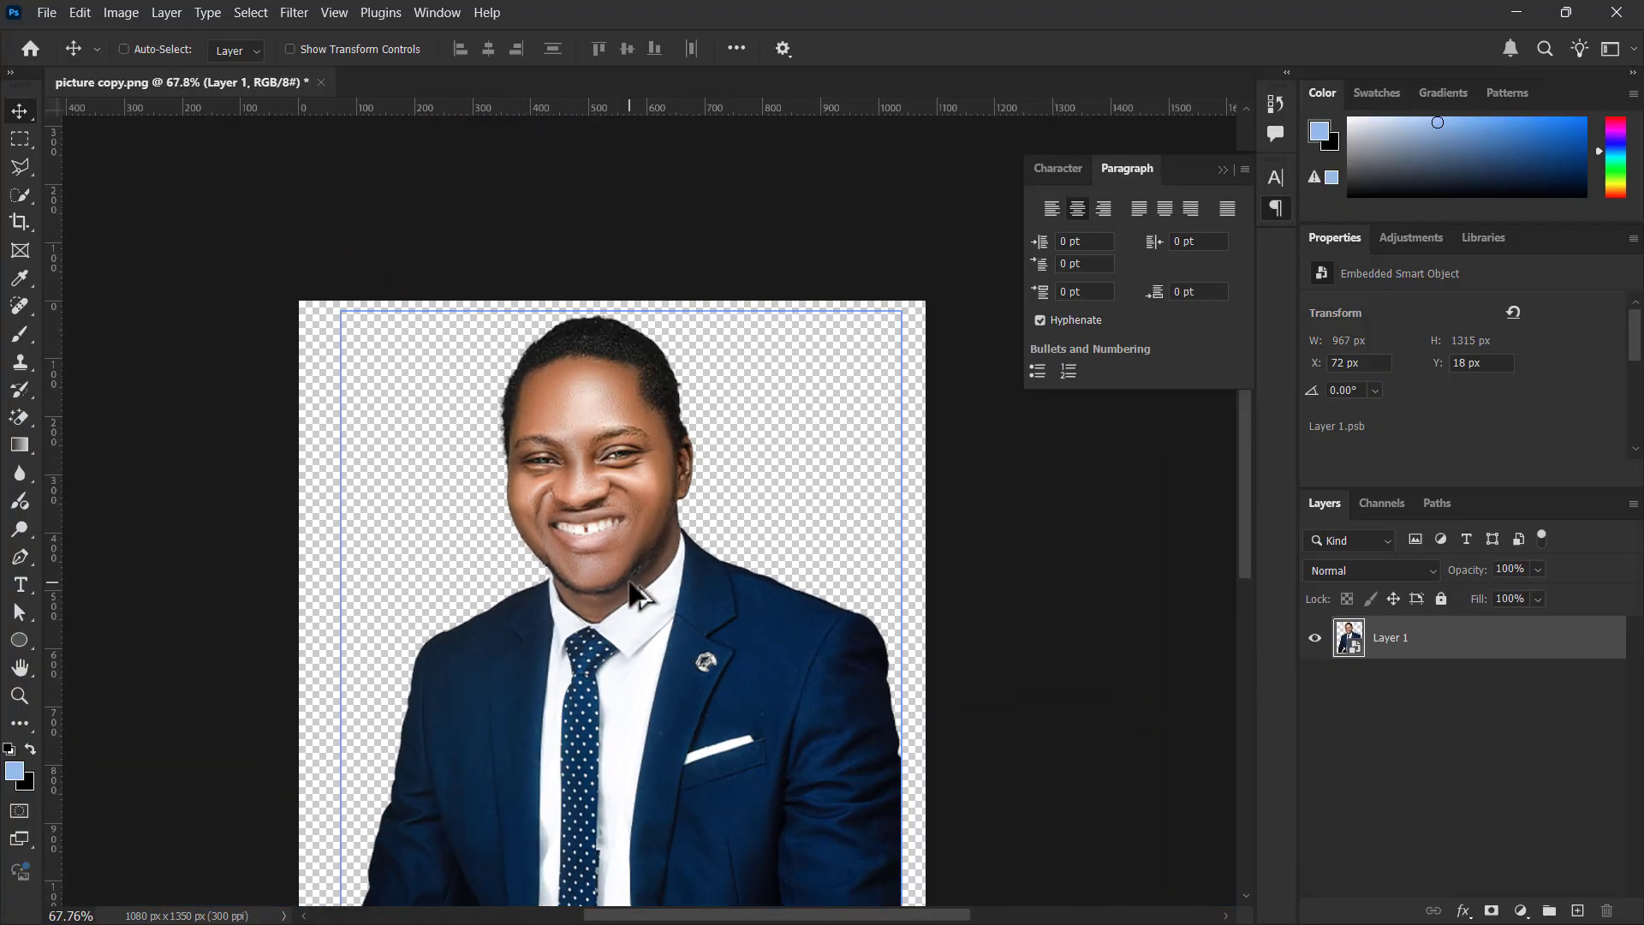
scroll(631, 591, "up", 1)
scroll(631, 591, "down", 2)
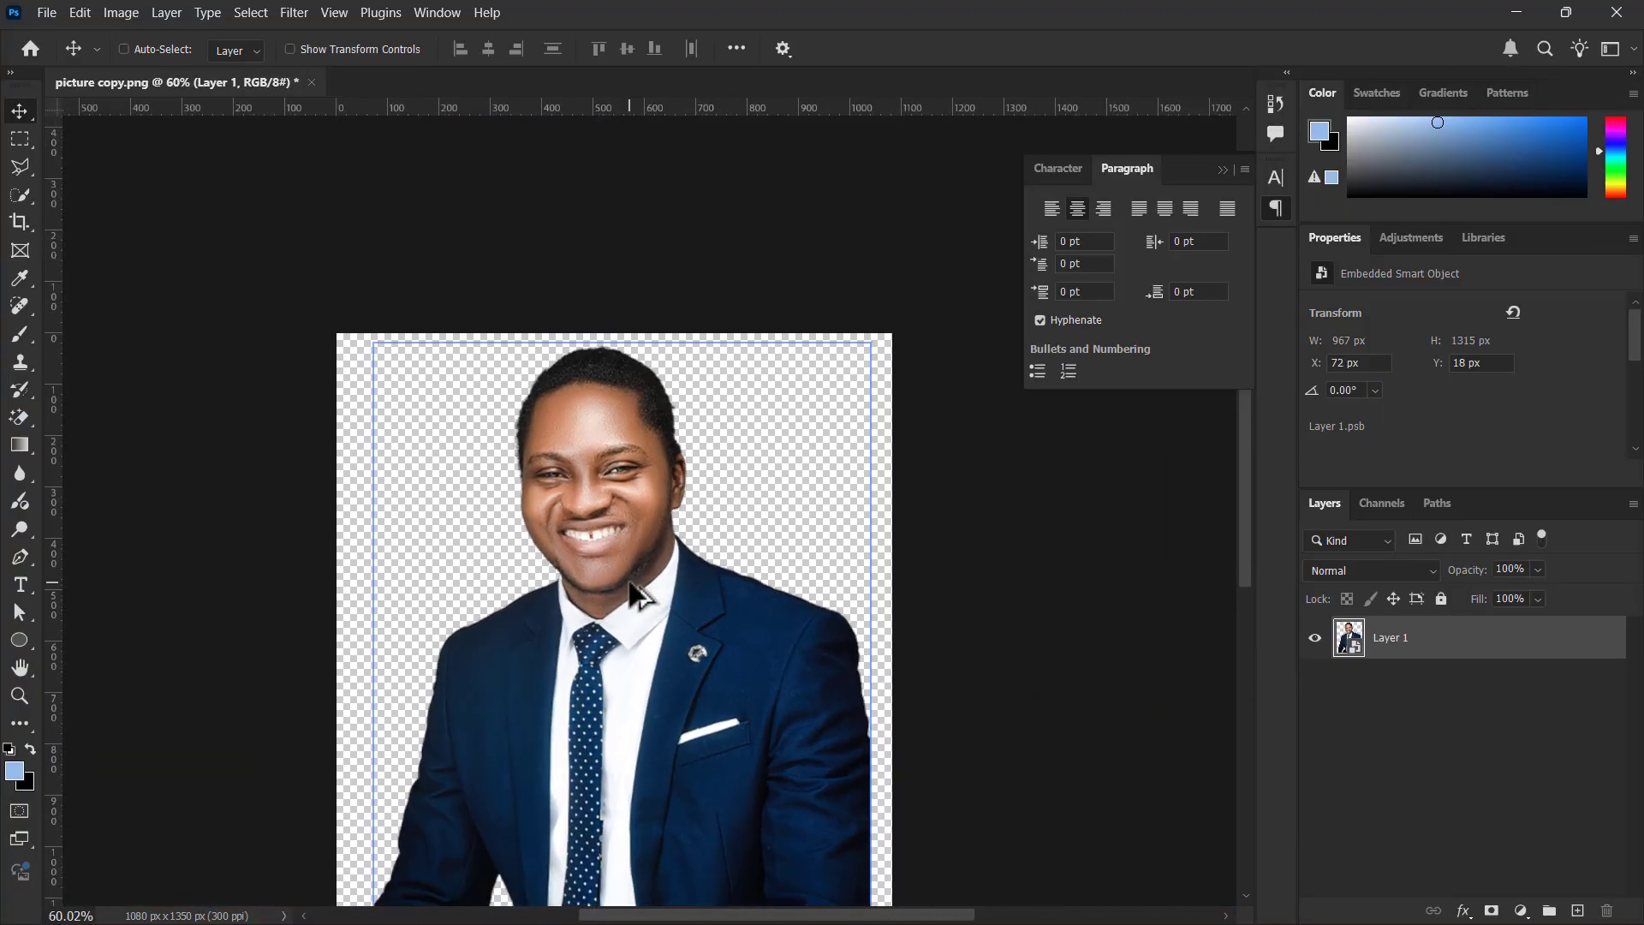
scroll(630, 584, "down", 5)
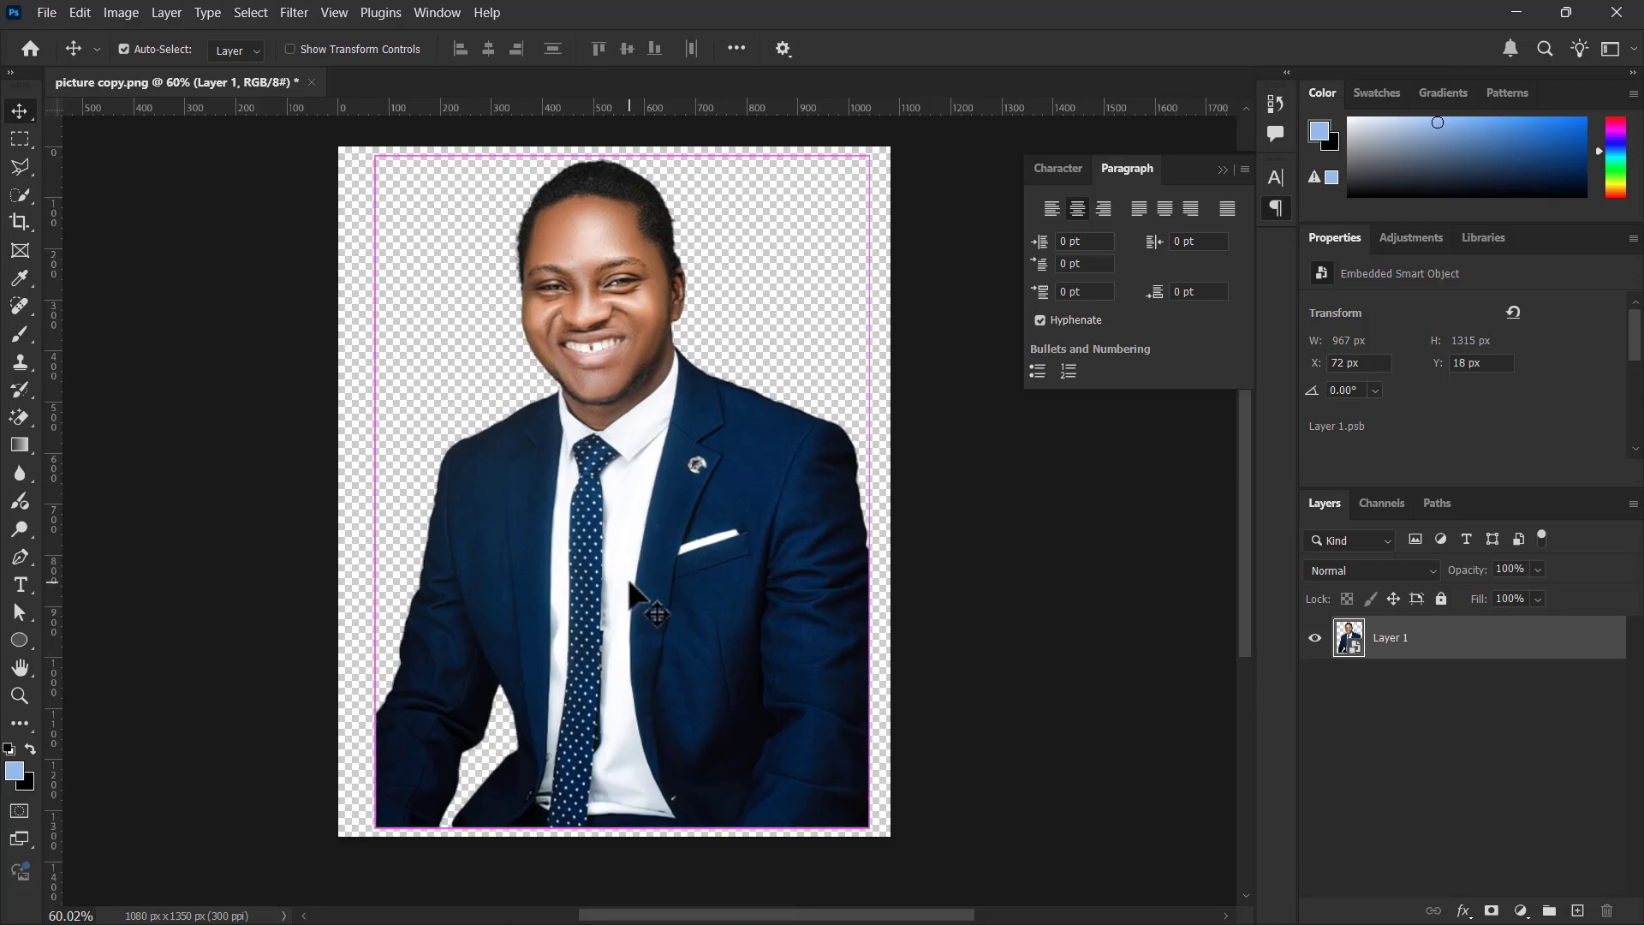
scroll(631, 591, "up", 1)
scroll(631, 591, "down", 2)
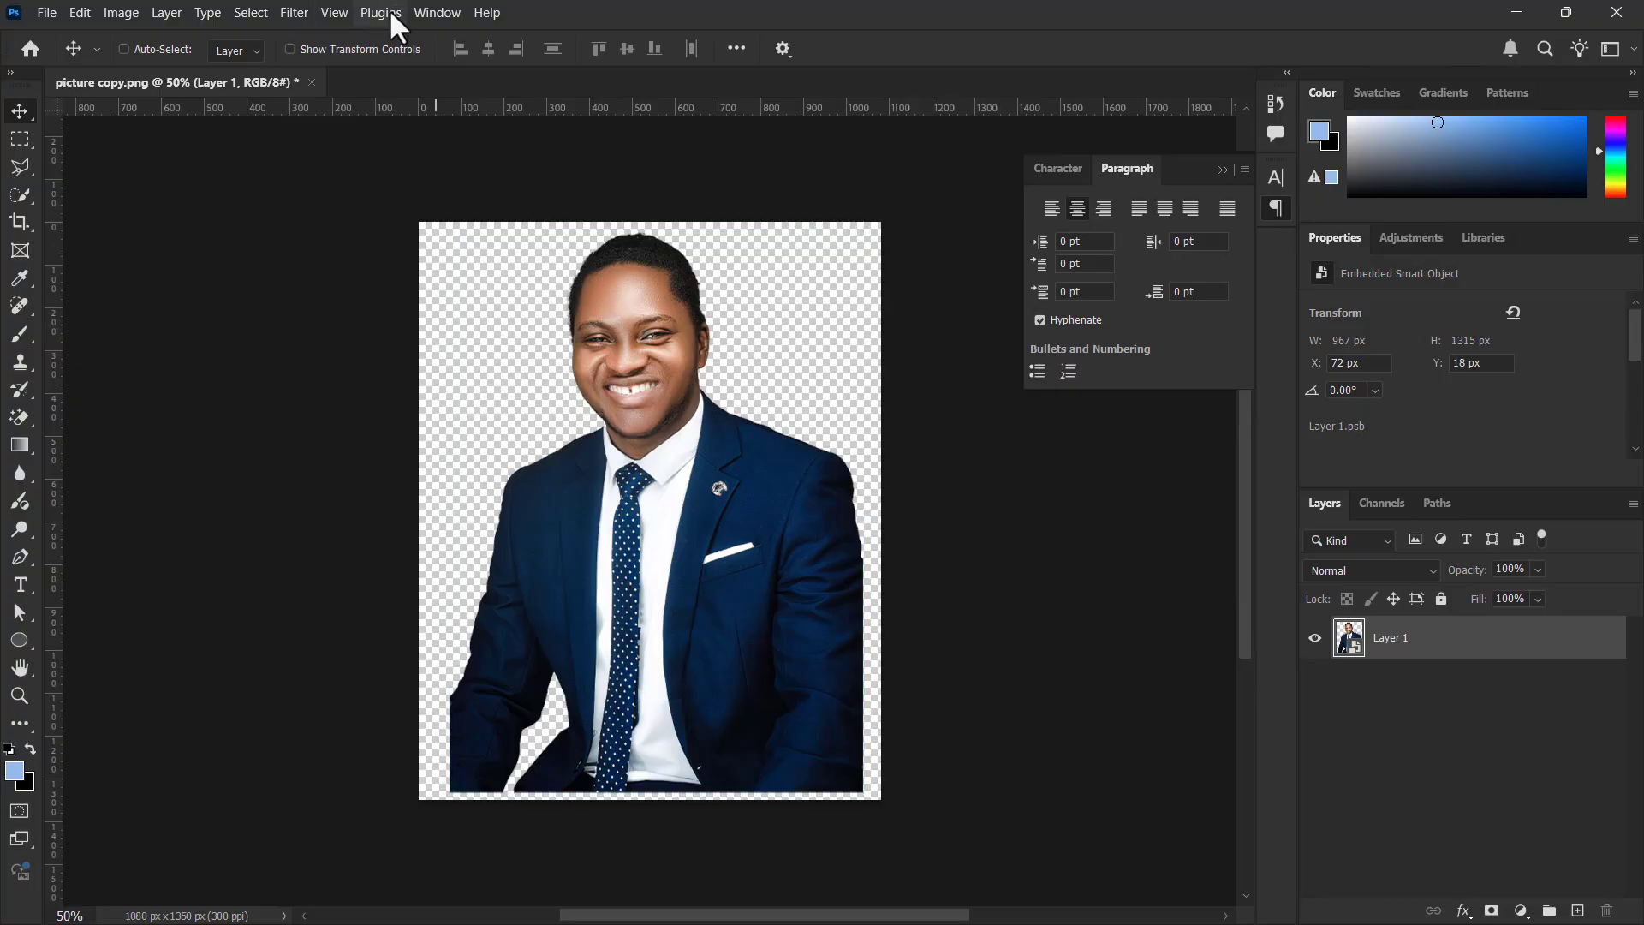
left_click(301, 14)
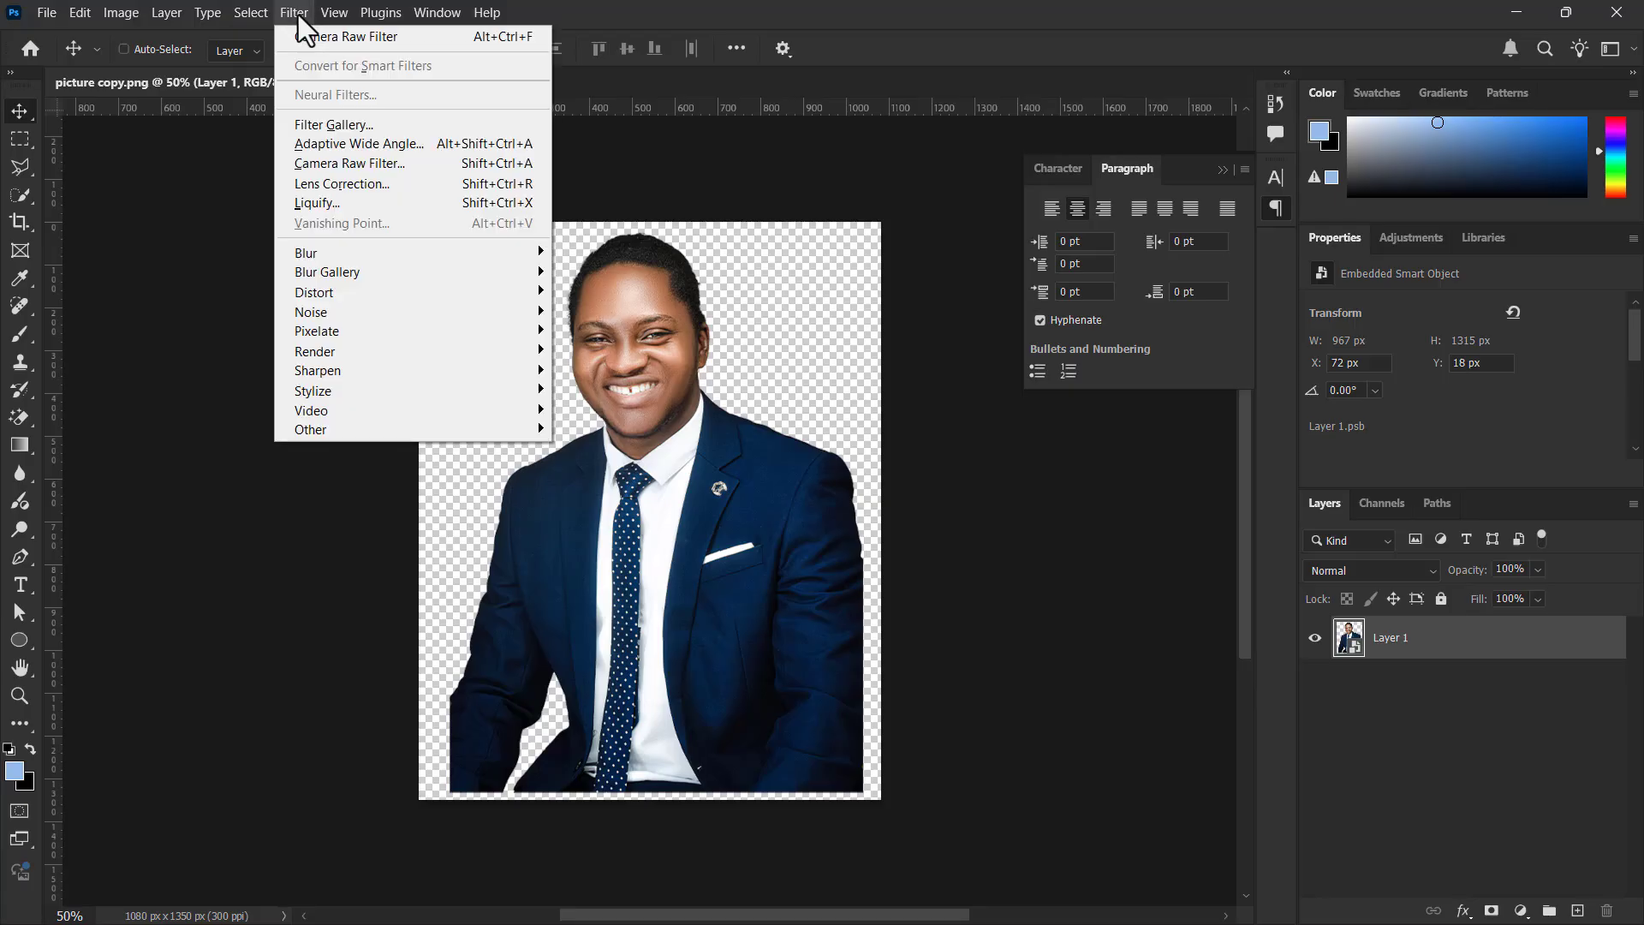
left_click(414, 166)
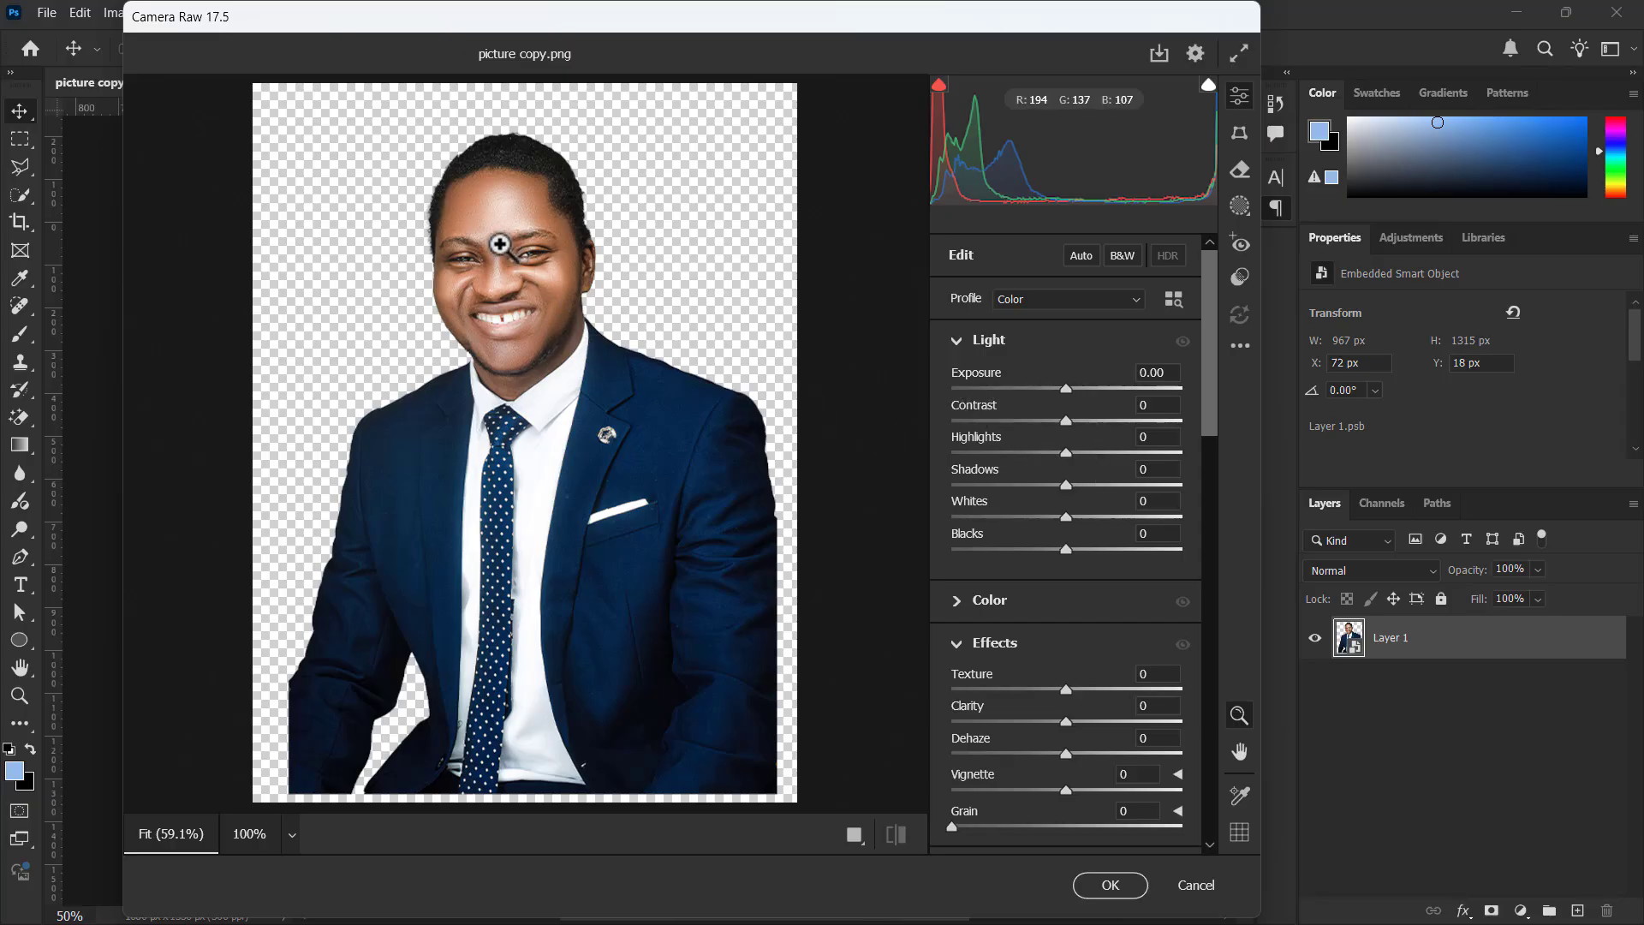
Raise the portrait's Contrast to +19 and widen the Camera Raw window
left_click_drag(500, 246, 535, 279)
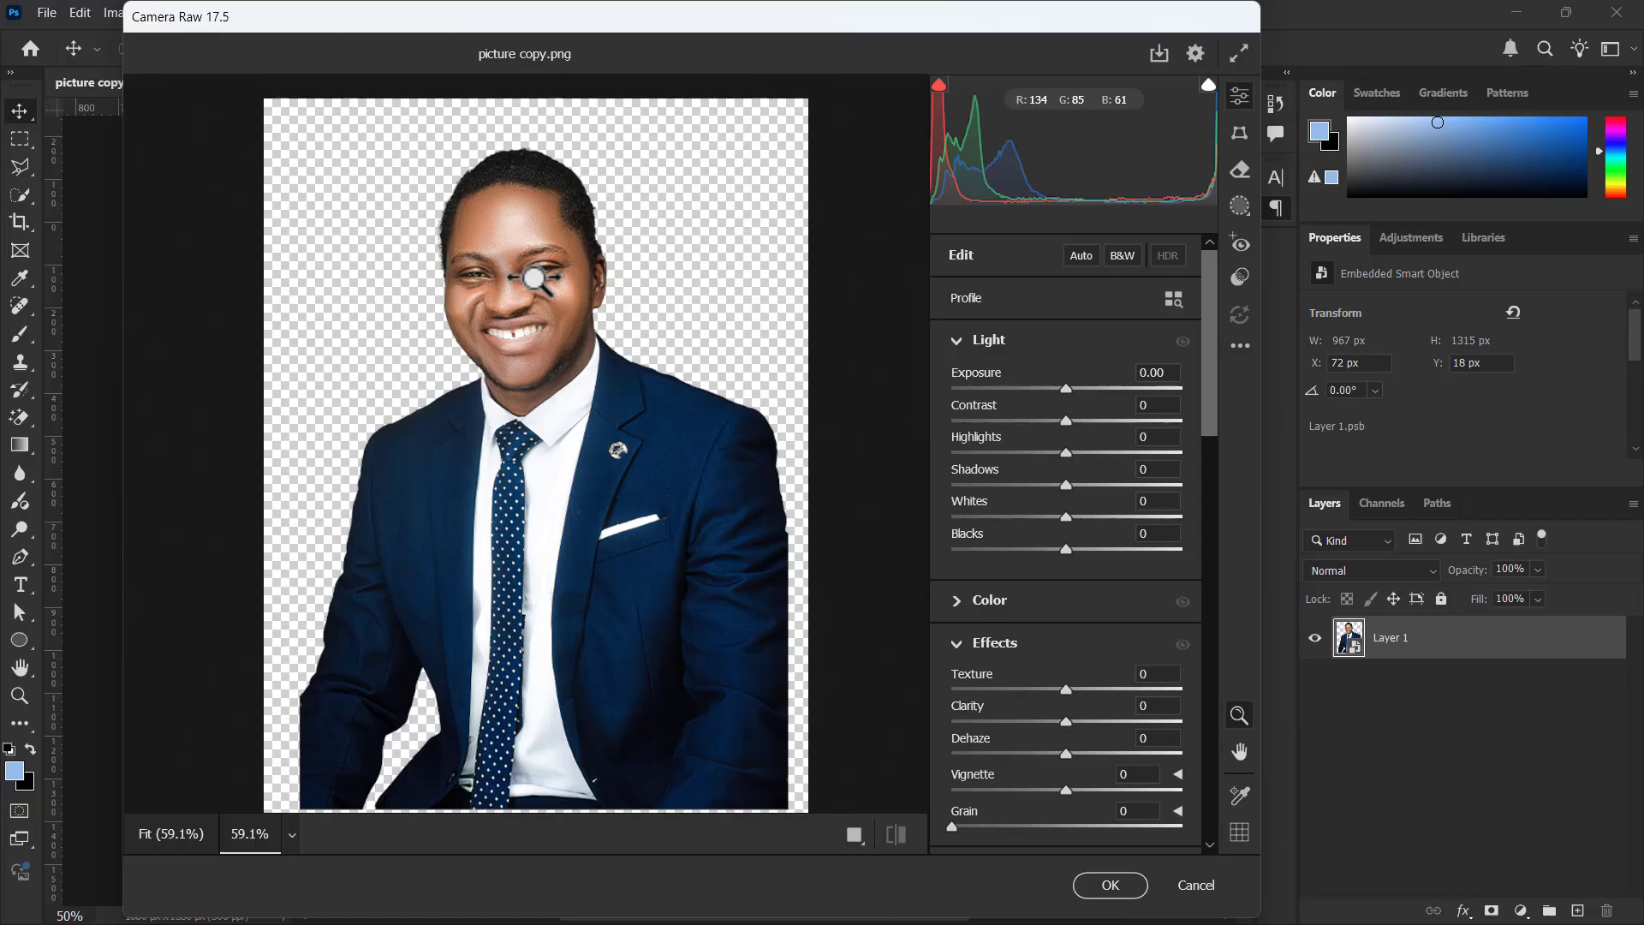
scroll(469, 309, "down", 3)
scroll(497, 277, "up", 5)
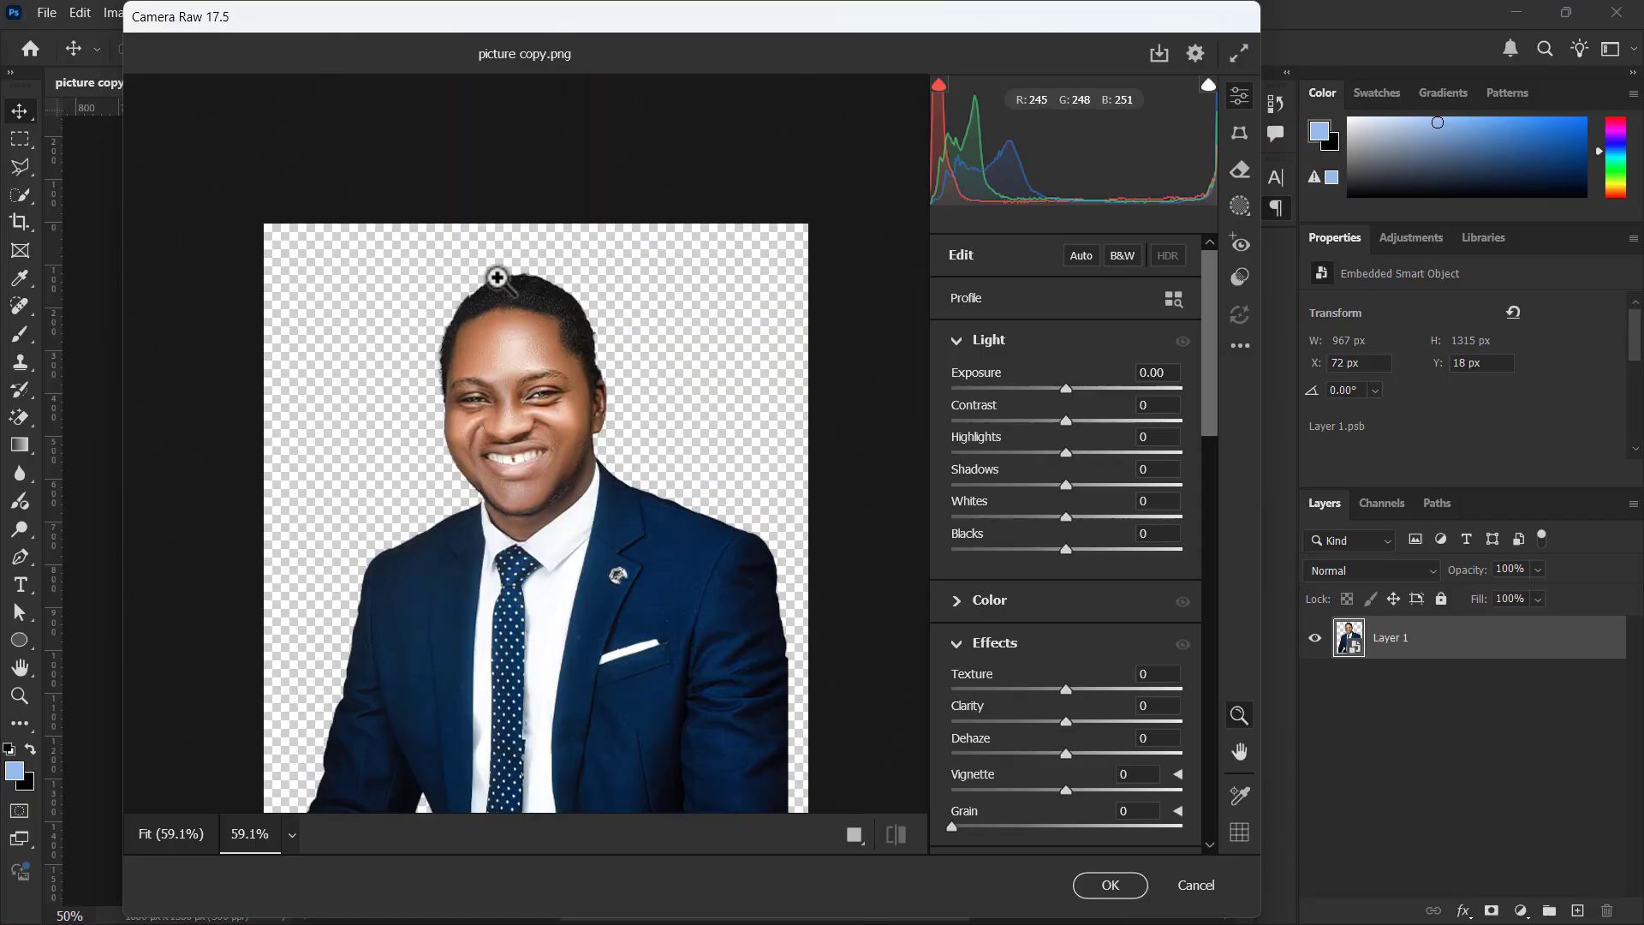
scroll(496, 278, "down", 3)
scroll(496, 278, "up", 2)
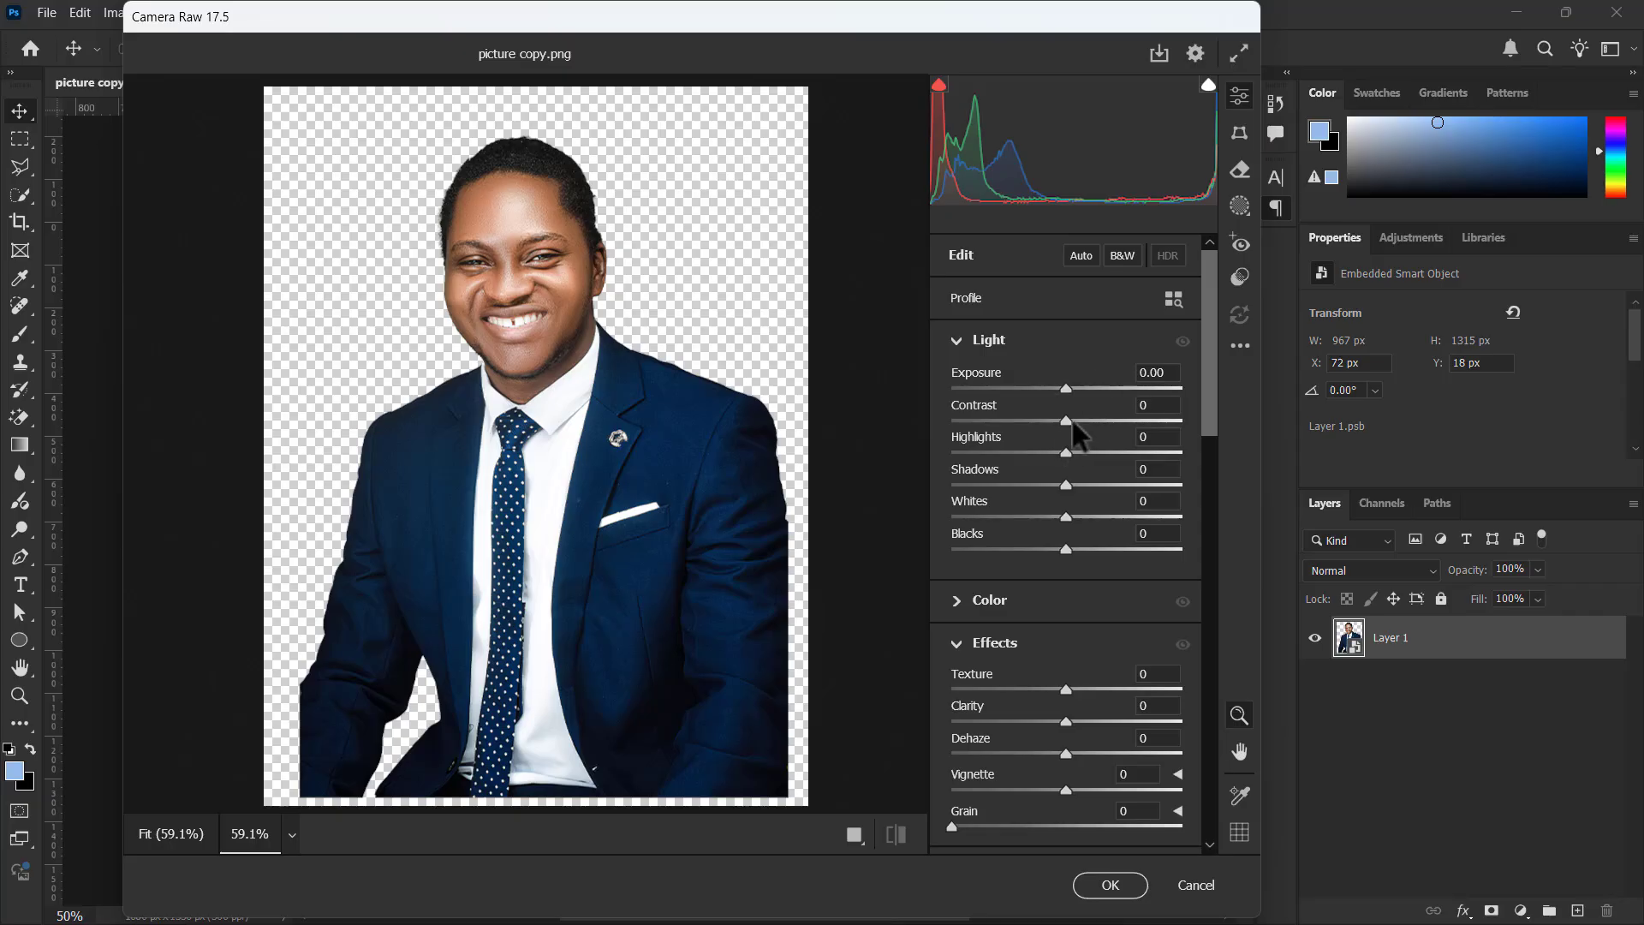
left_click_drag(1074, 421, 1092, 430)
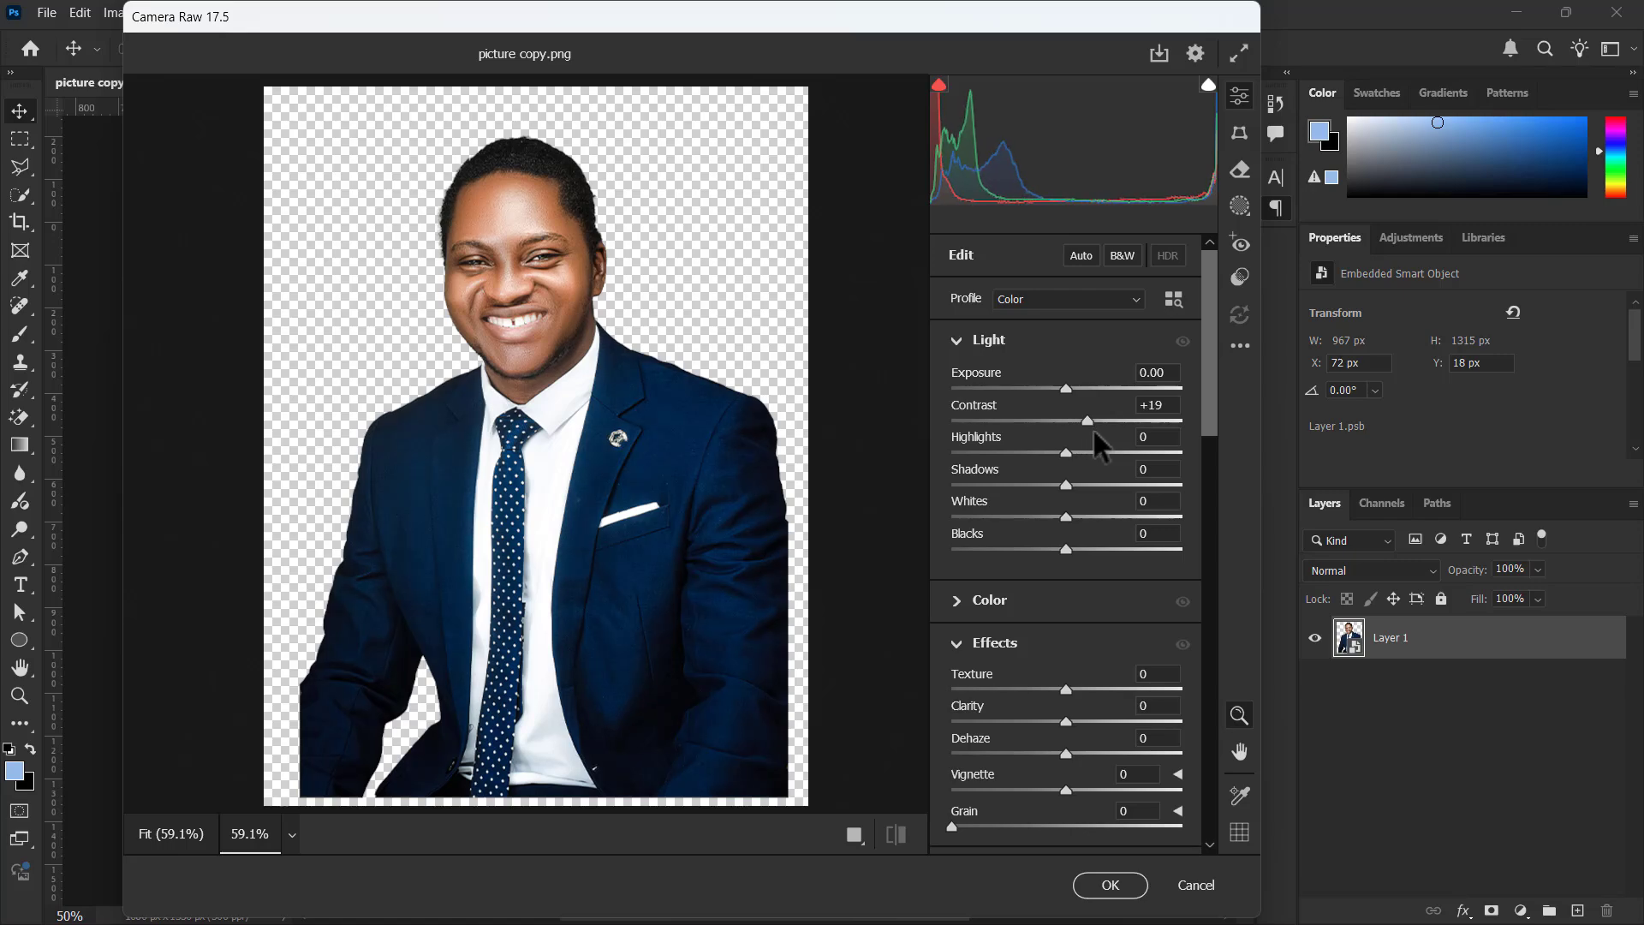
left_click_drag(1263, 490, 1412, 494)
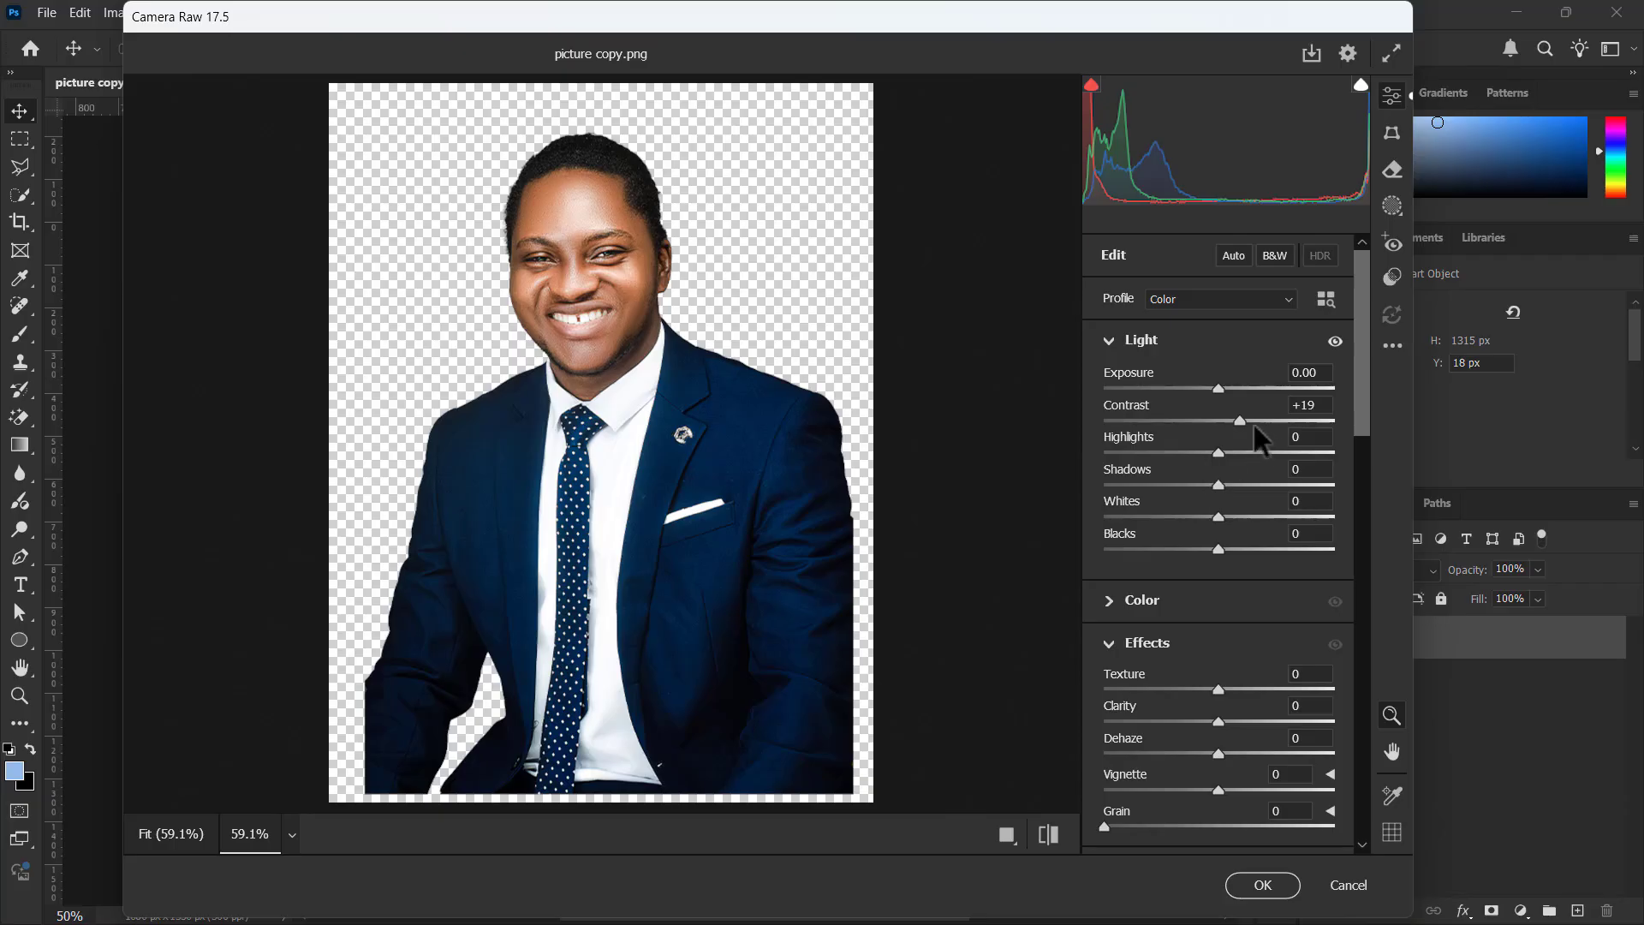
Try lowering Contrast to -100 and undo that change
left_click_drag(1244, 423, 969, 478)
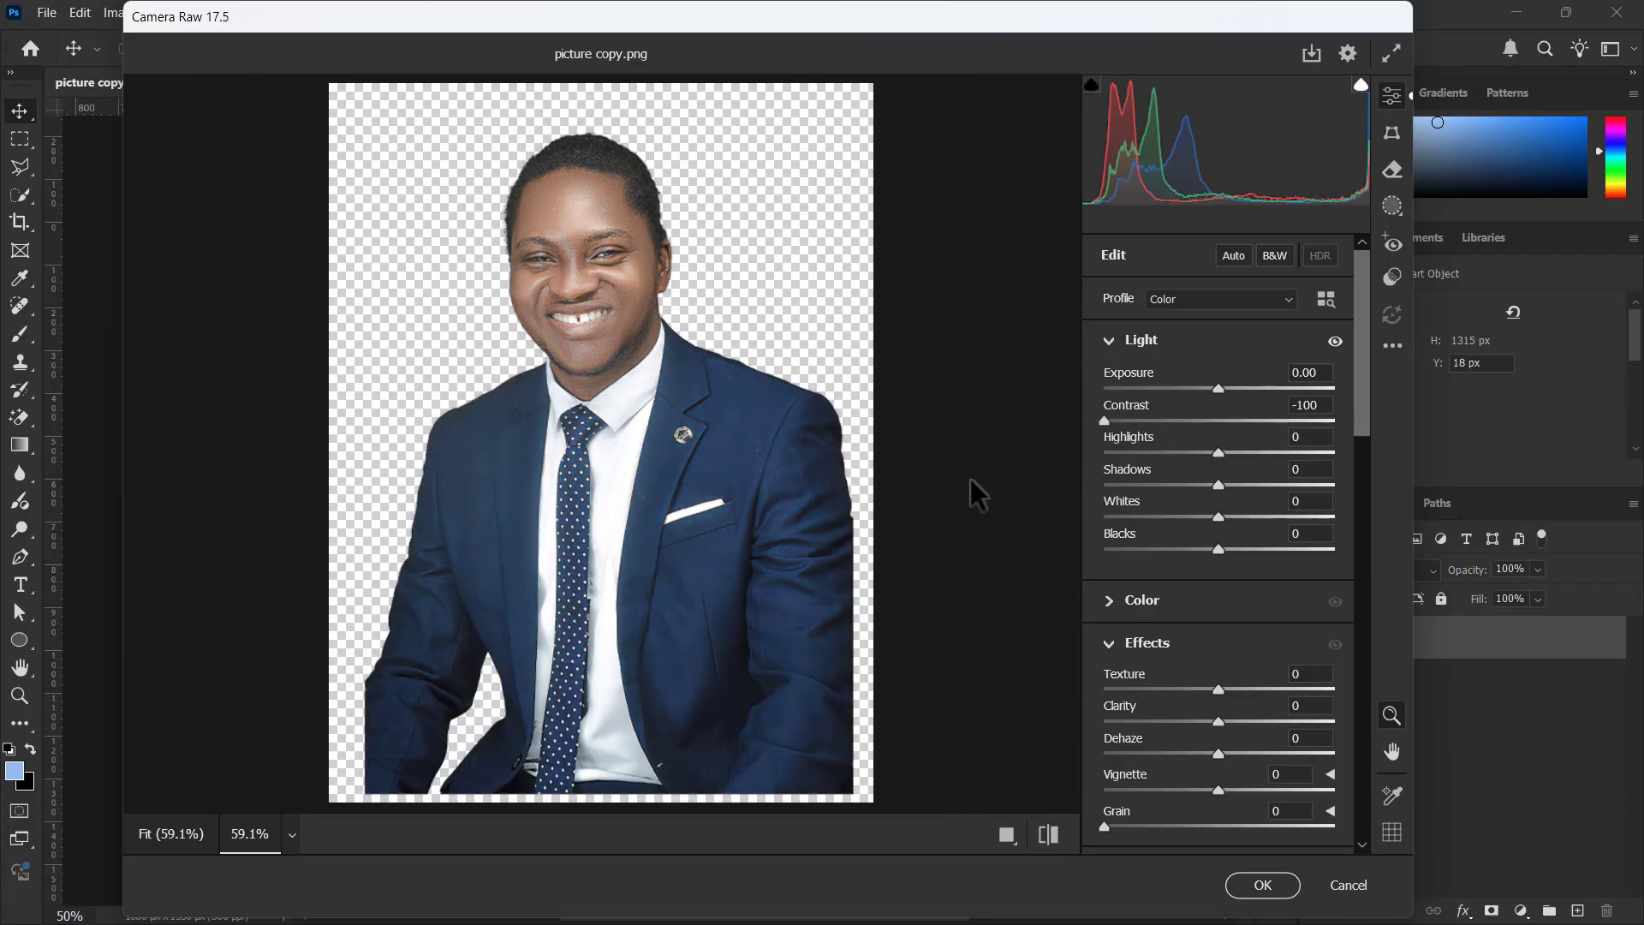
key("ctrl+z")
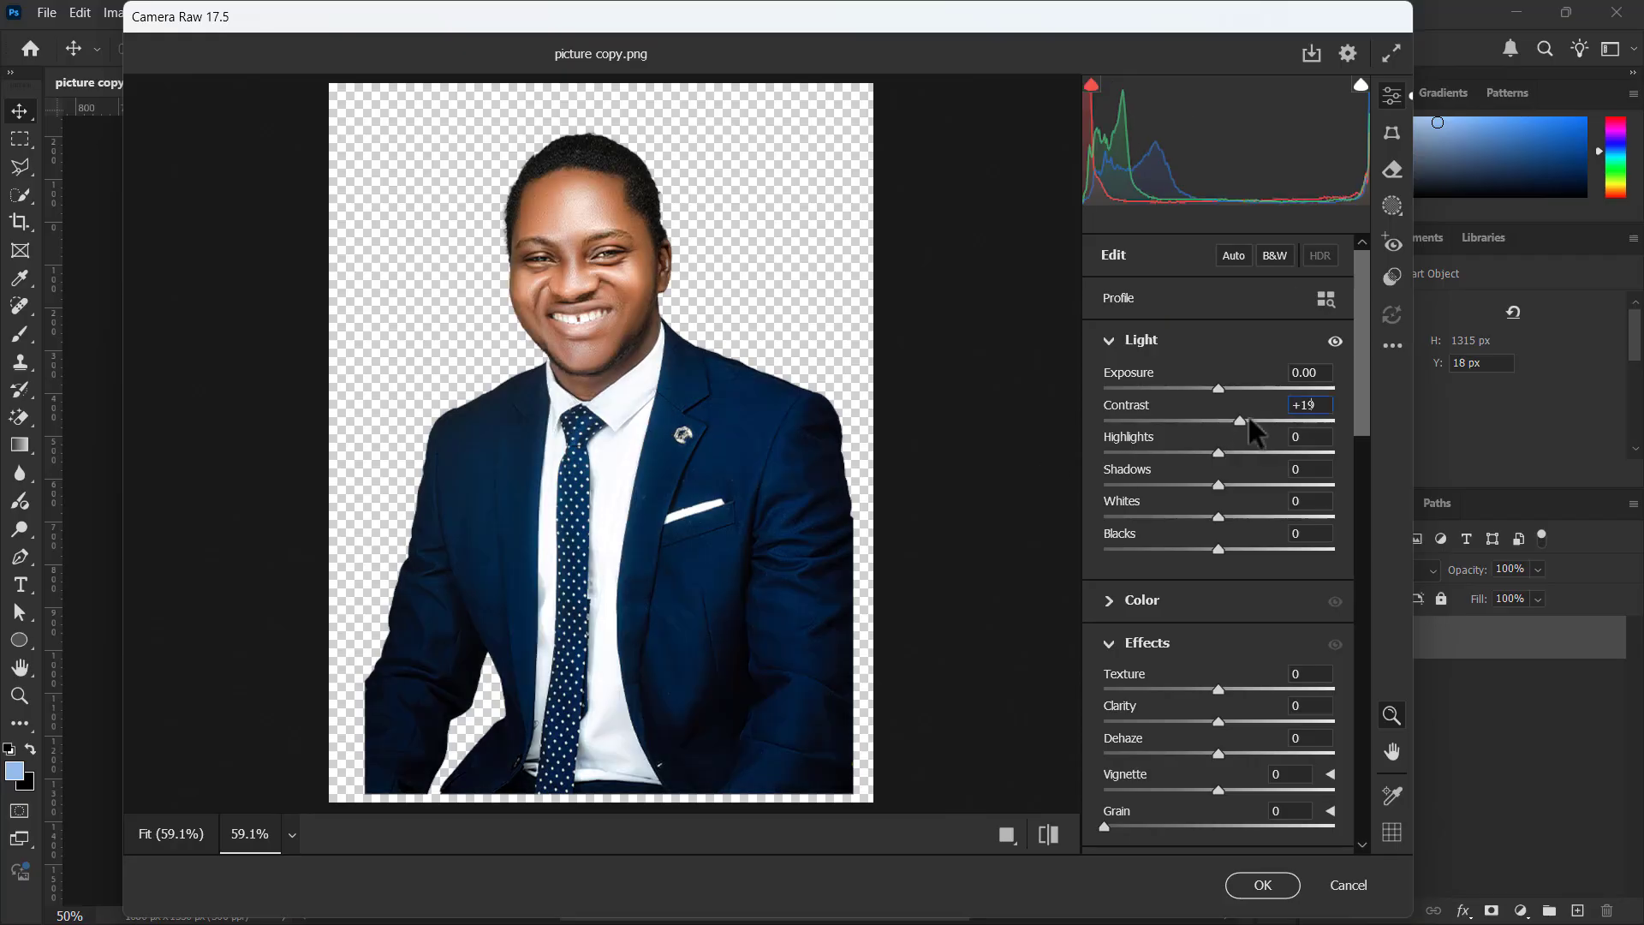
Set the portrait's Contrast to +21, Highlights to +9, Shadows to +15, Whites to +6 and Blacks to -11
mouse_move(1238, 413)
left_mouse_down()
mouse_move(1251, 433)
mouse_move(1242, 421)
left_mouse_up()
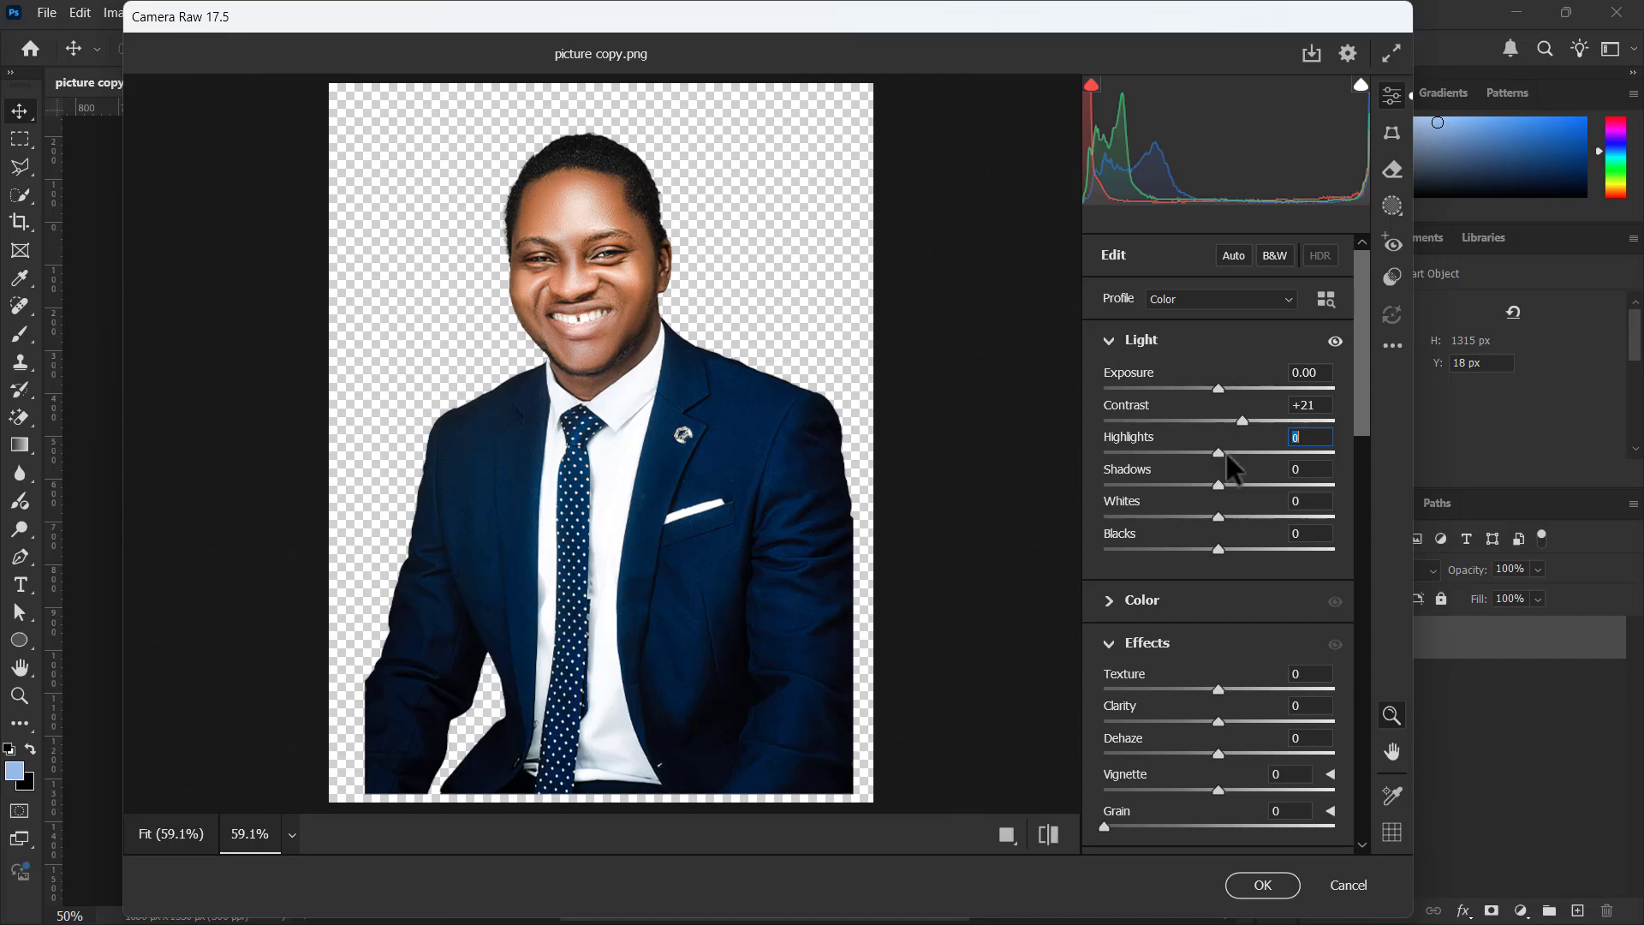
left_click_drag(1227, 451, 1238, 491)
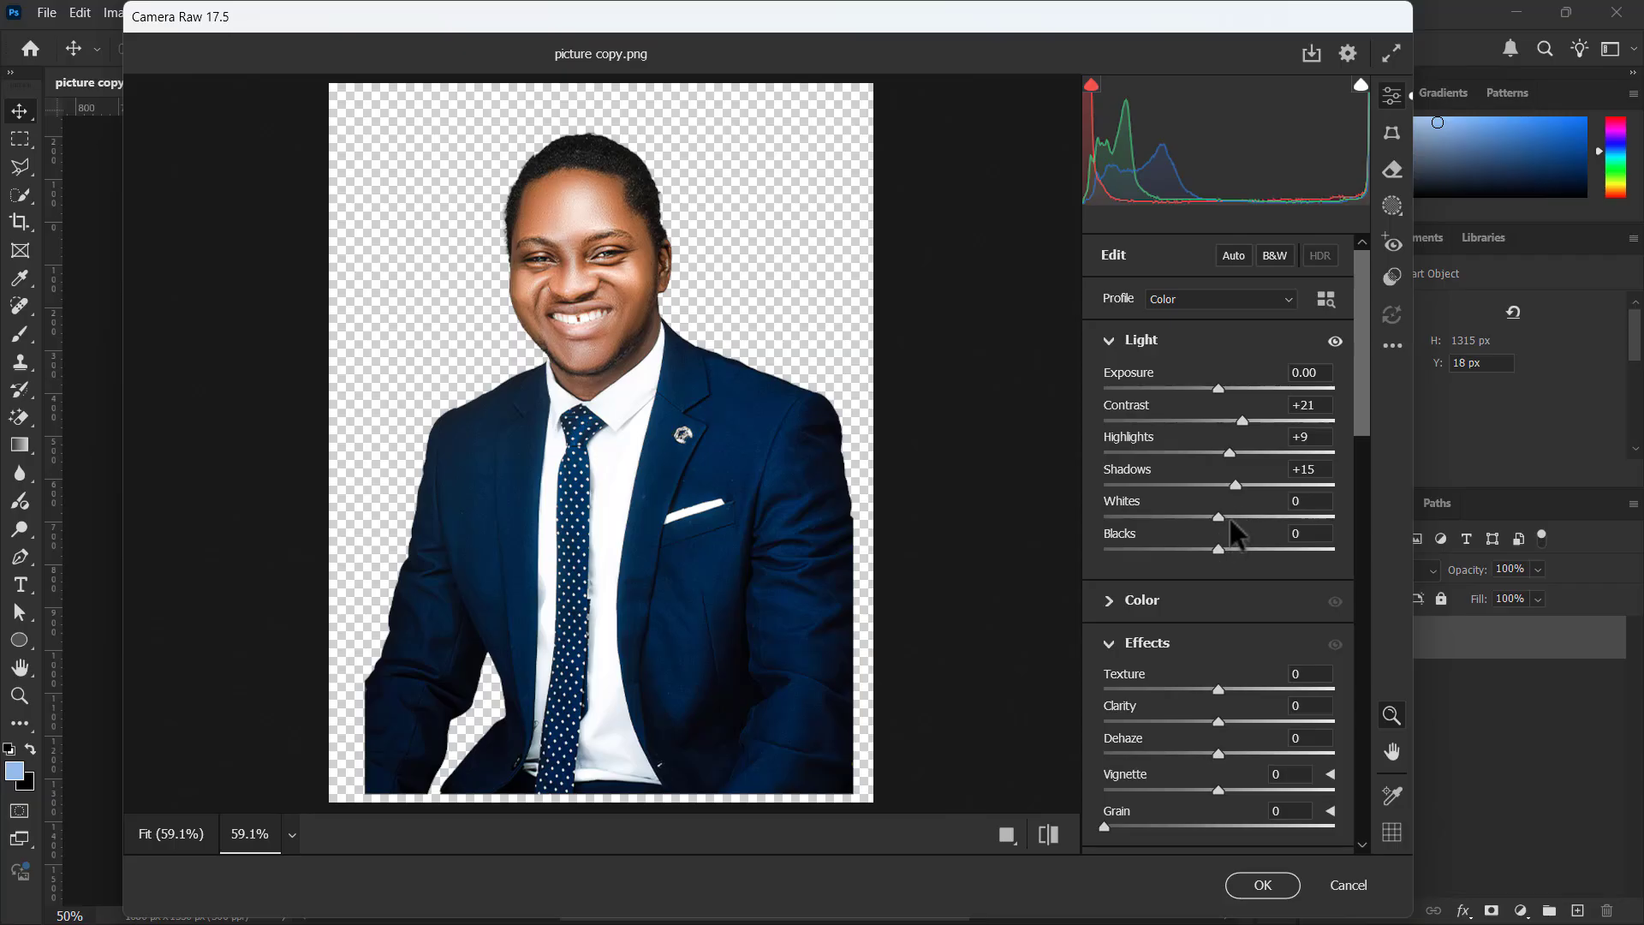
left_click_drag(1231, 517, 1203, 557)
left_click_drag(1202, 551, 1228, 517)
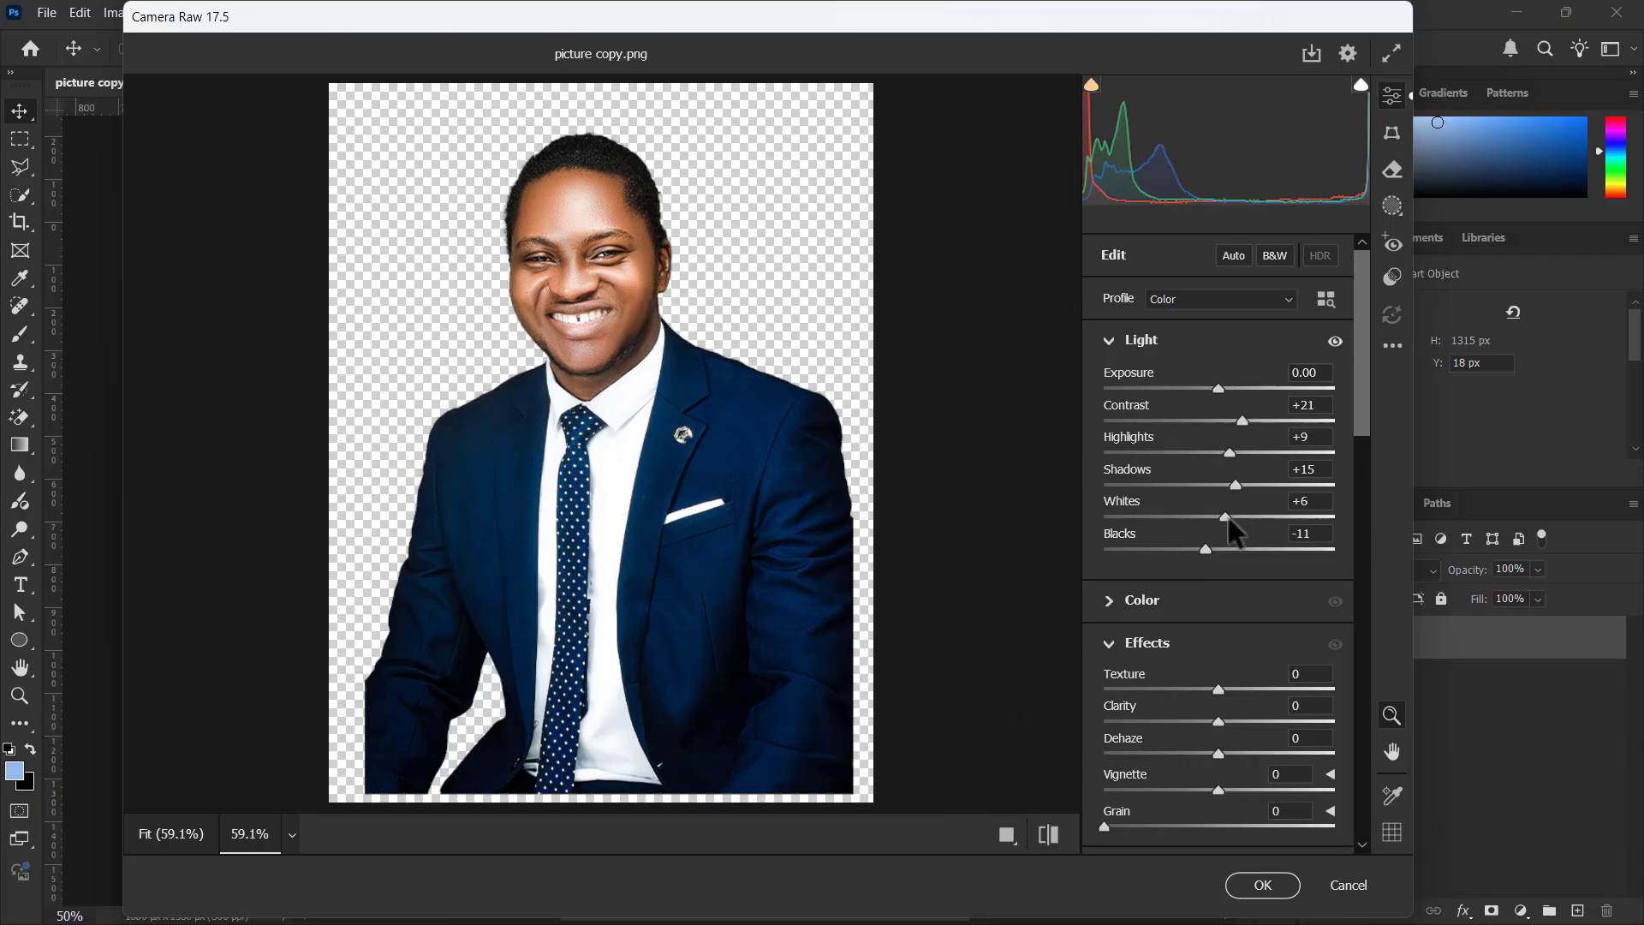
Compare the portrait before and after the Light adjustments, both close up on the face and at full figure
left_click(1048, 834)
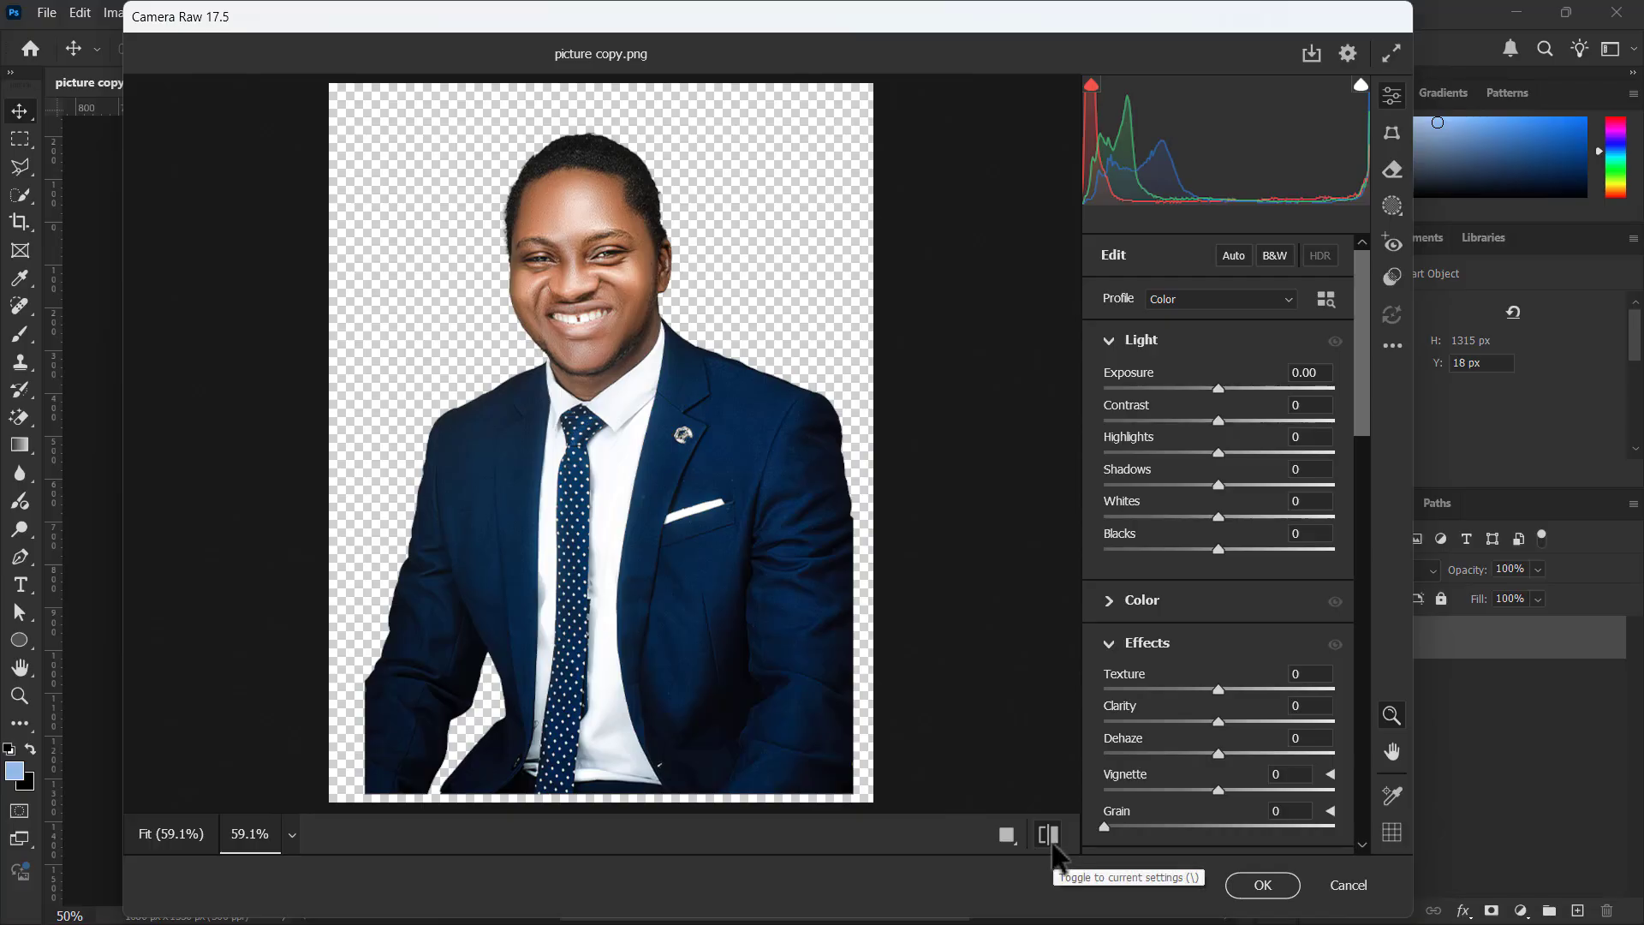
left_click(1051, 842)
left_click(1050, 841)
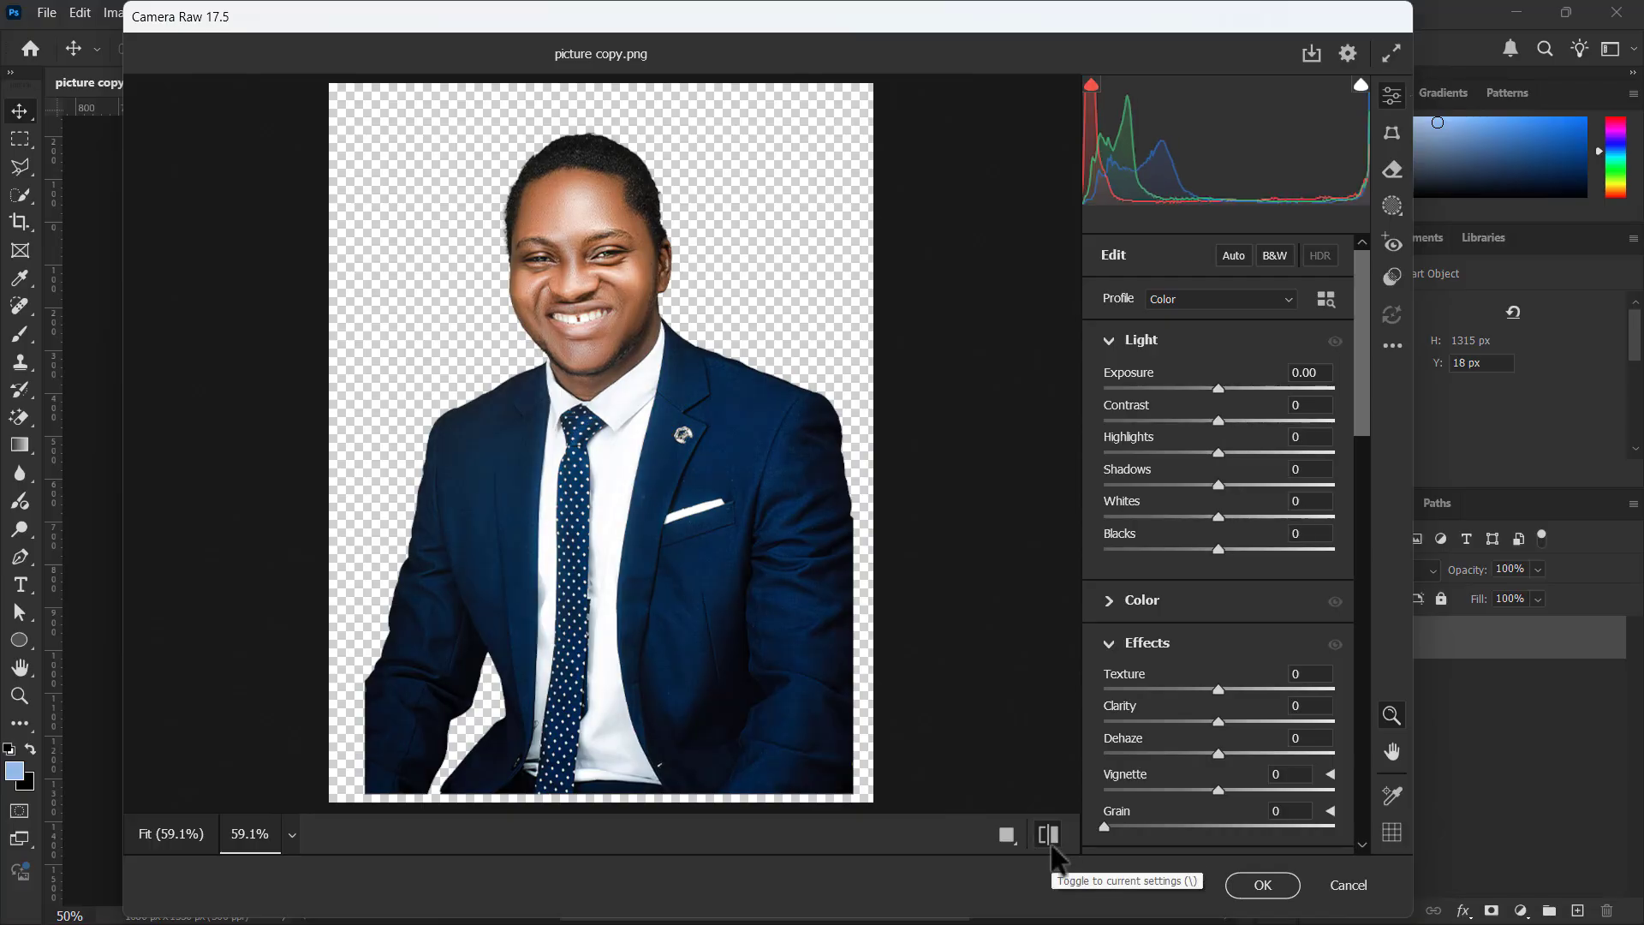
left_click(1051, 845)
left_click_drag(565, 246, 626, 272)
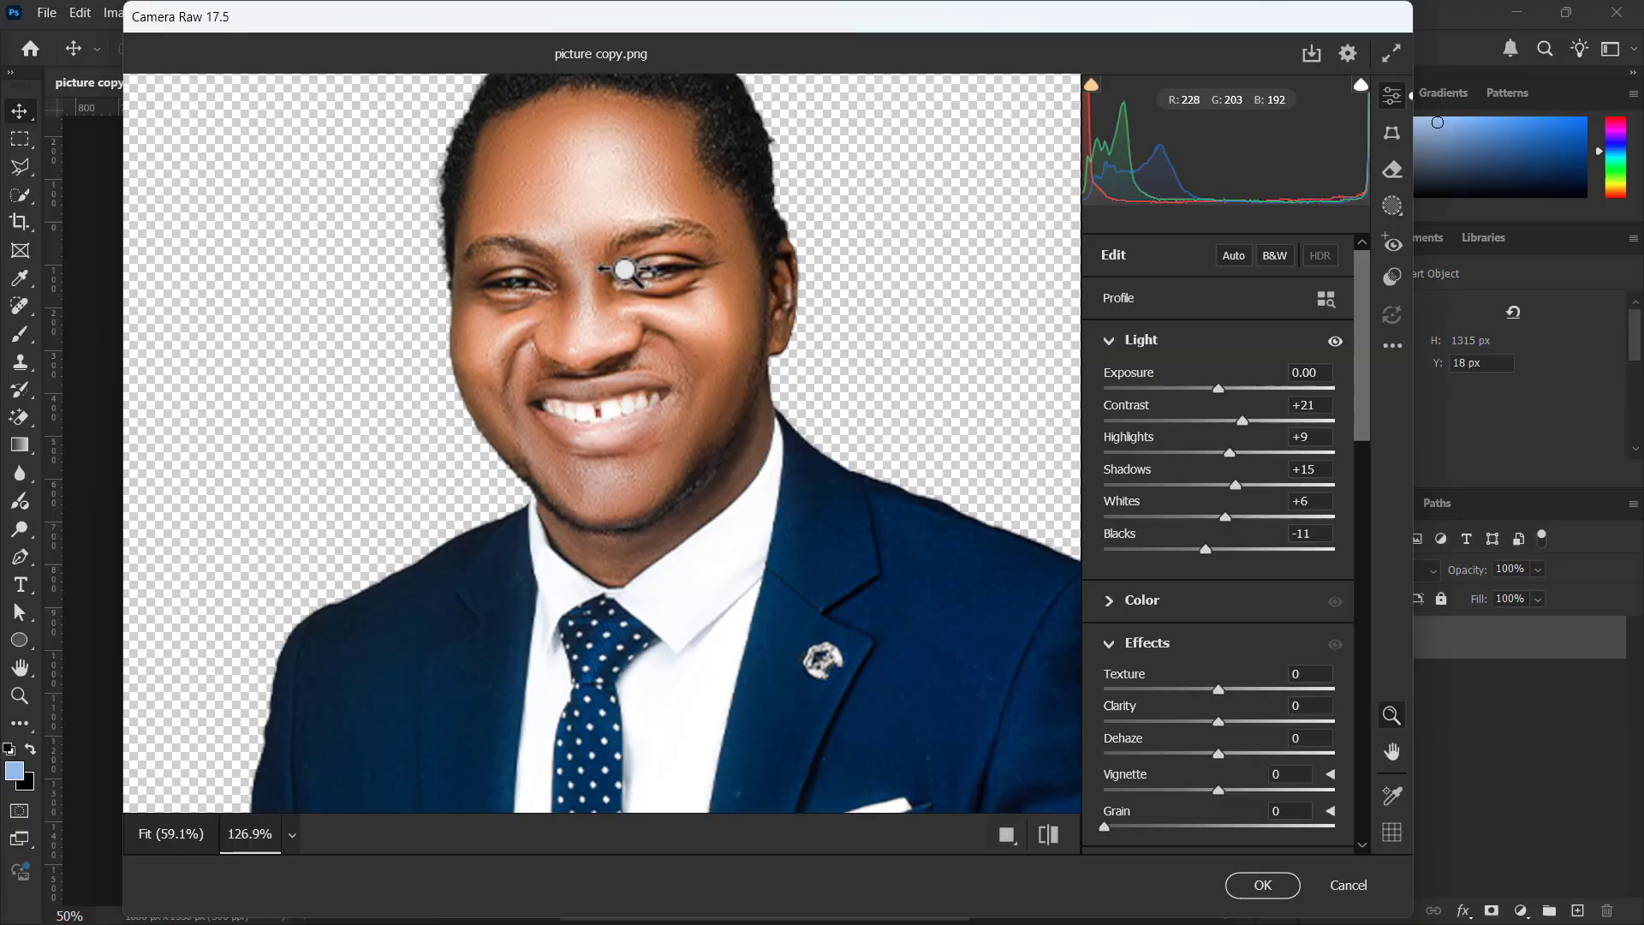
left_click(1051, 842)
left_click(1051, 841)
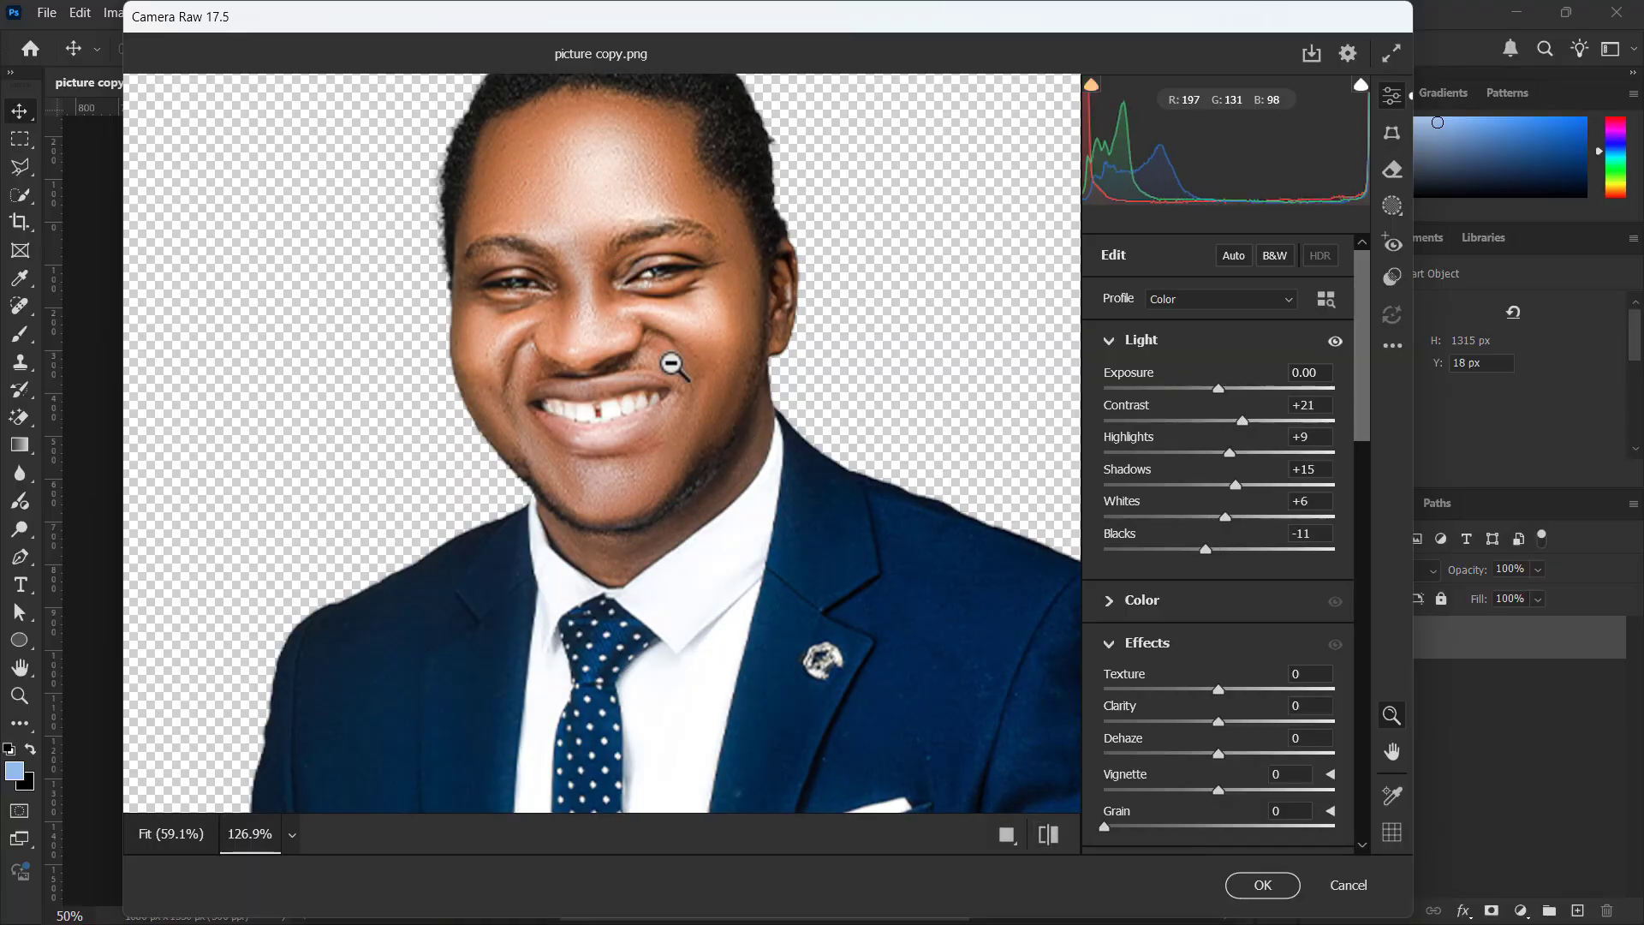
left_click_drag(752, 378, 678, 296)
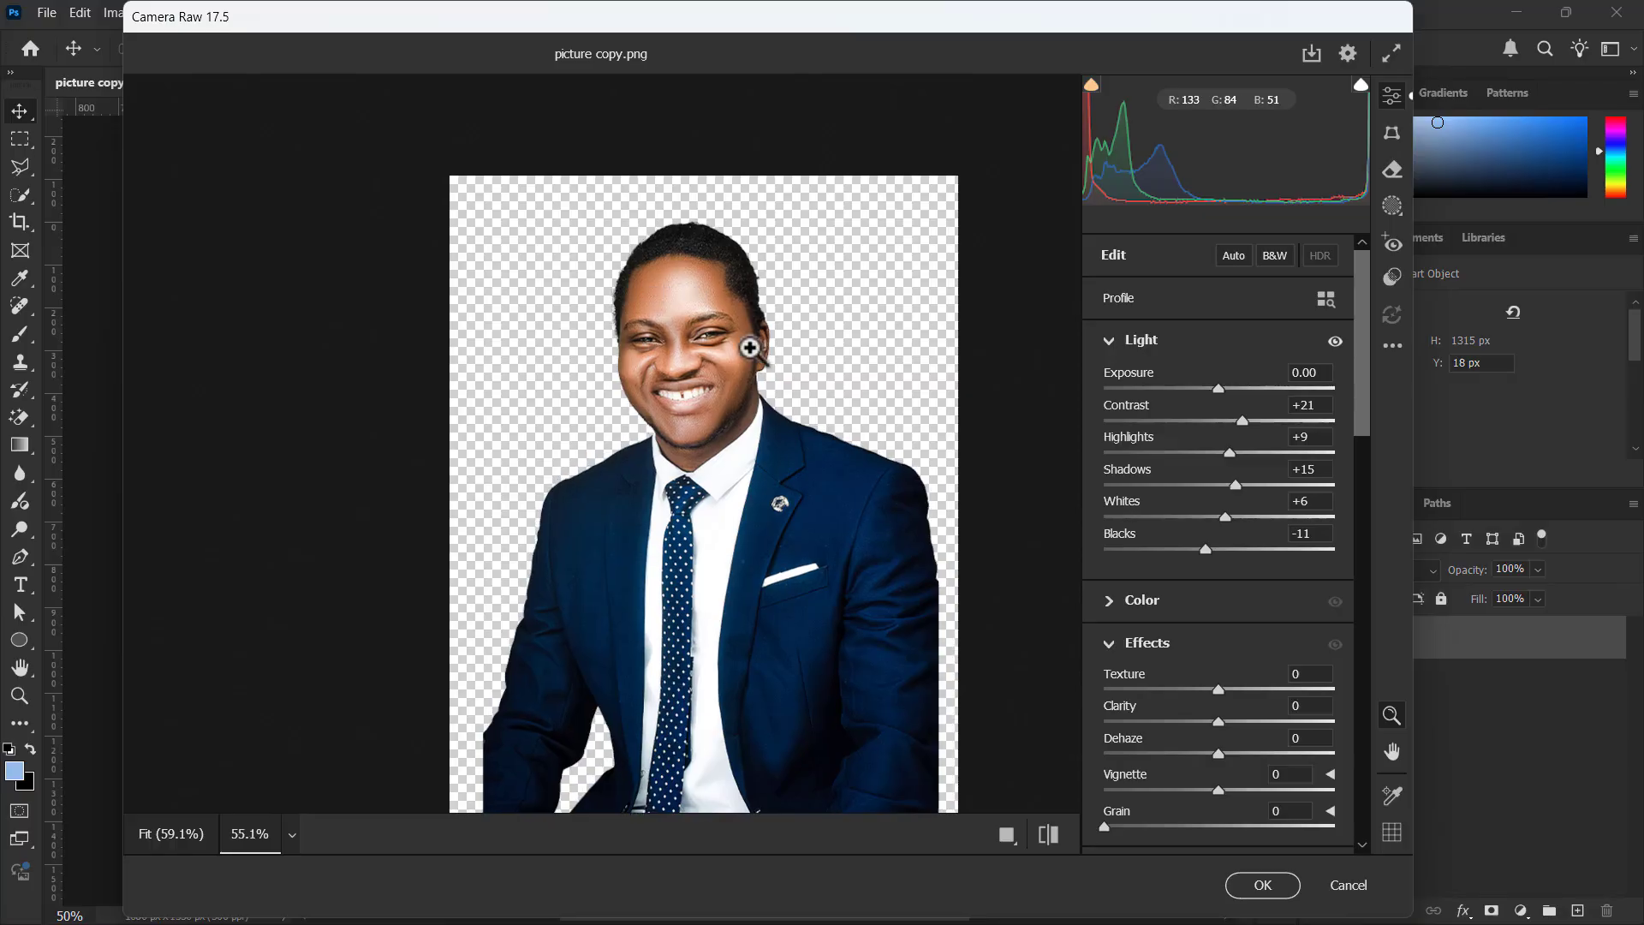
scroll(750, 350, "right", 2)
scroll(750, 351, "down", 1)
scroll(720, 302, "up", 1)
scroll(718, 301, "up", 1)
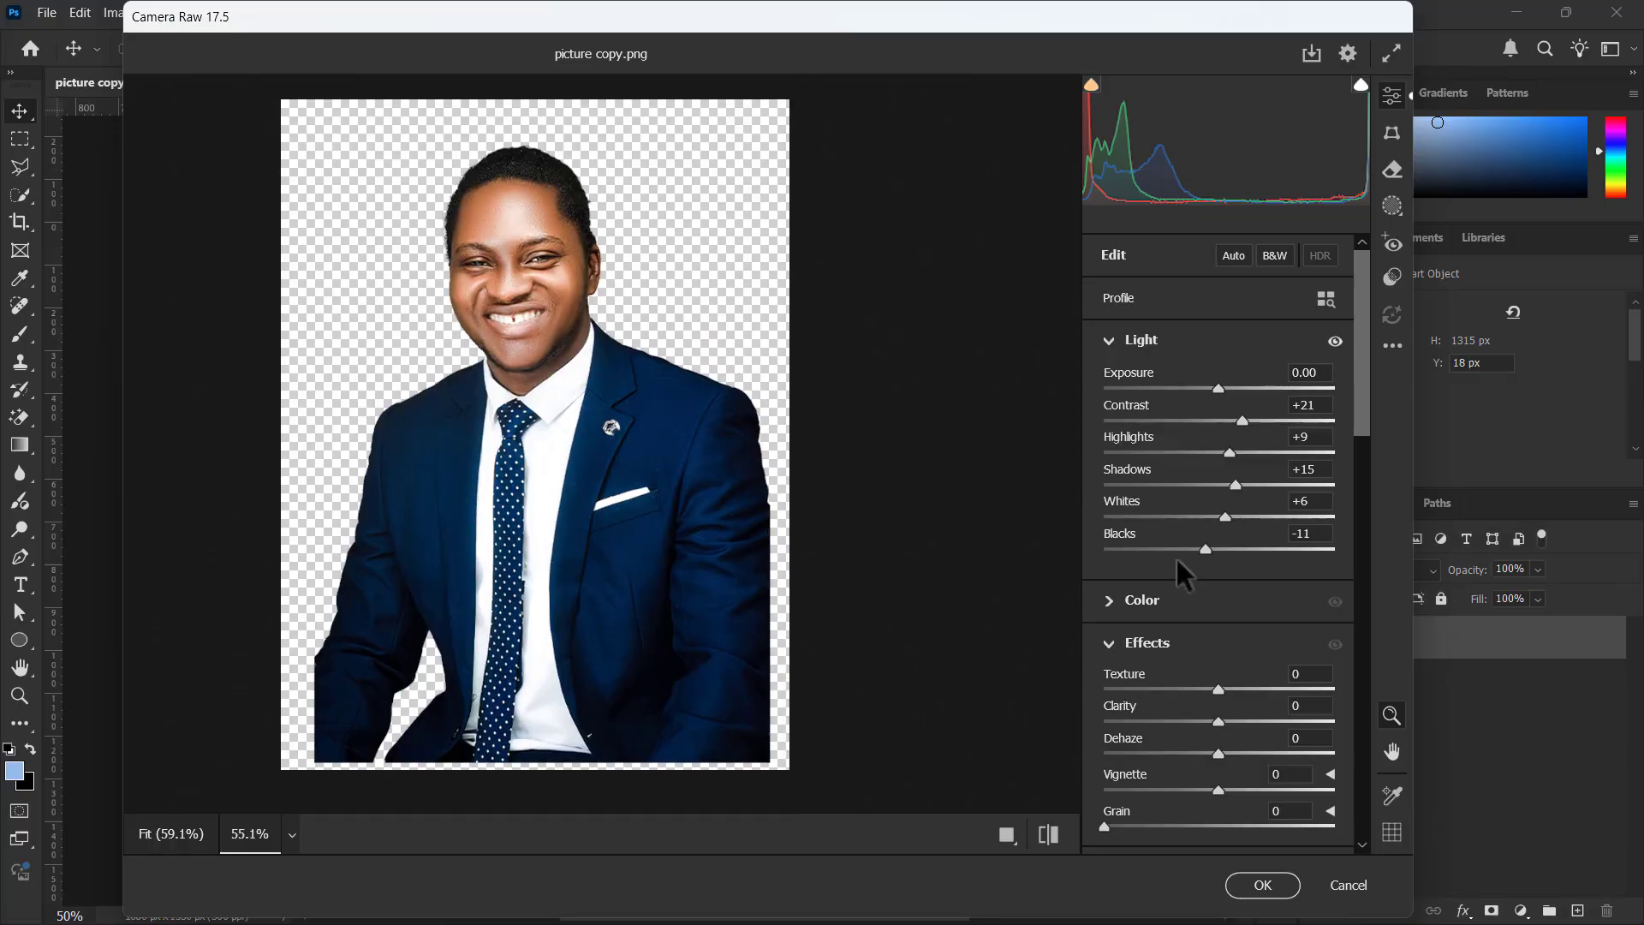
Look through the Color, Effects and Curve settings of the Camera Raw Filter alongside the Light values
left_click(1115, 607)
scroll(1167, 654, "down", 3)
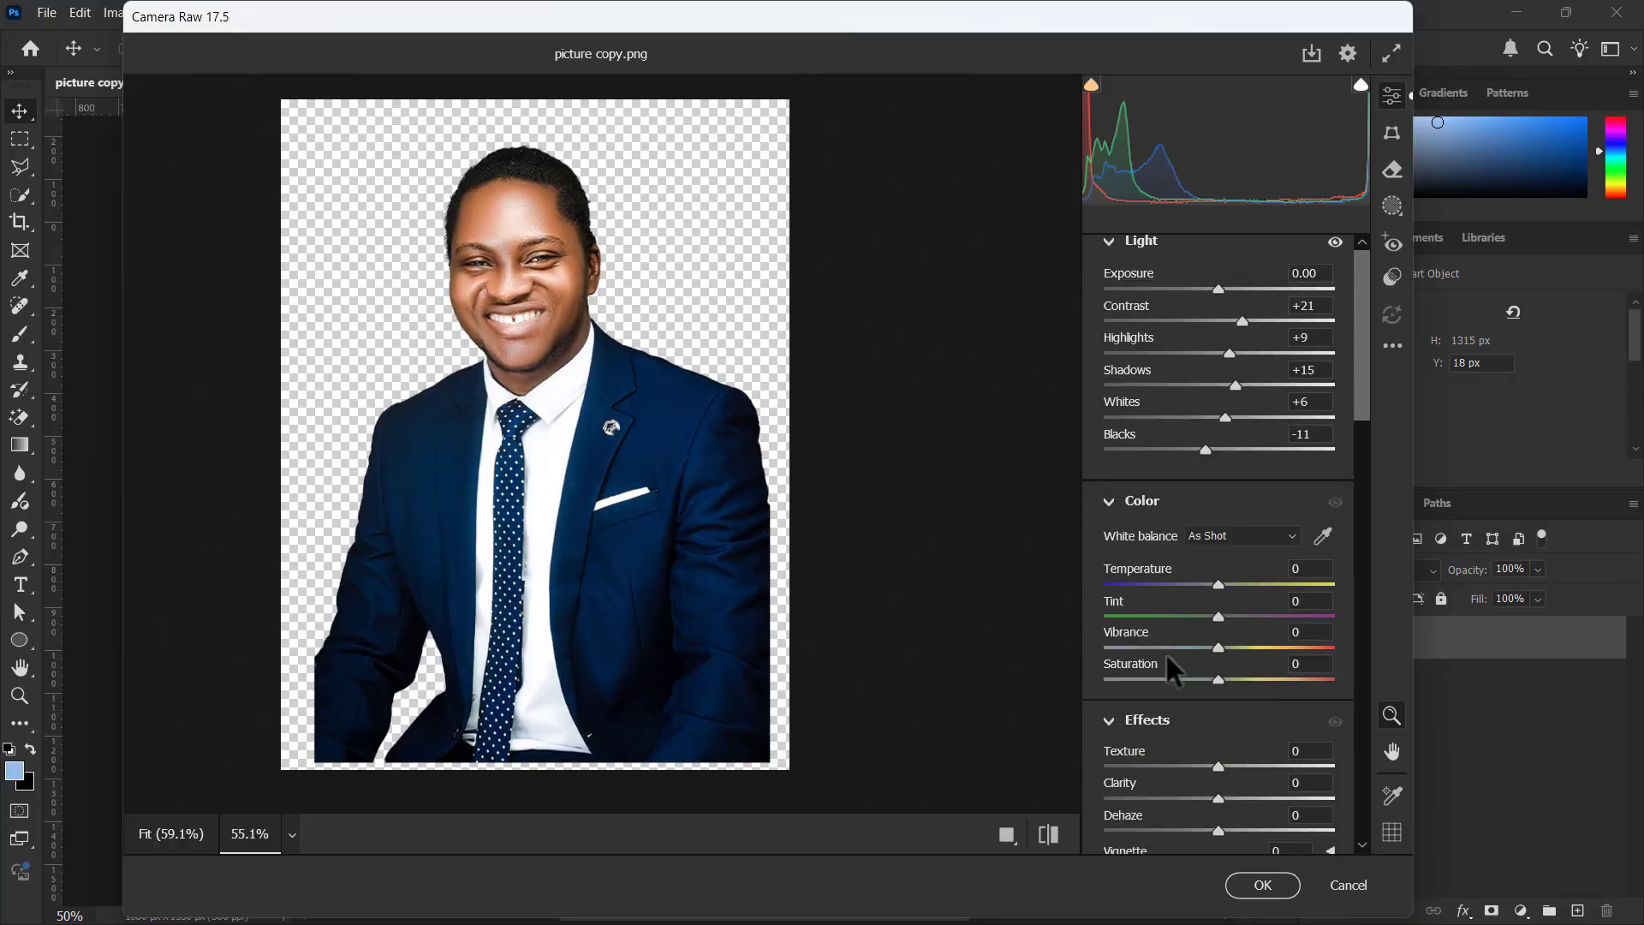
scroll(1242, 484, "up", 3)
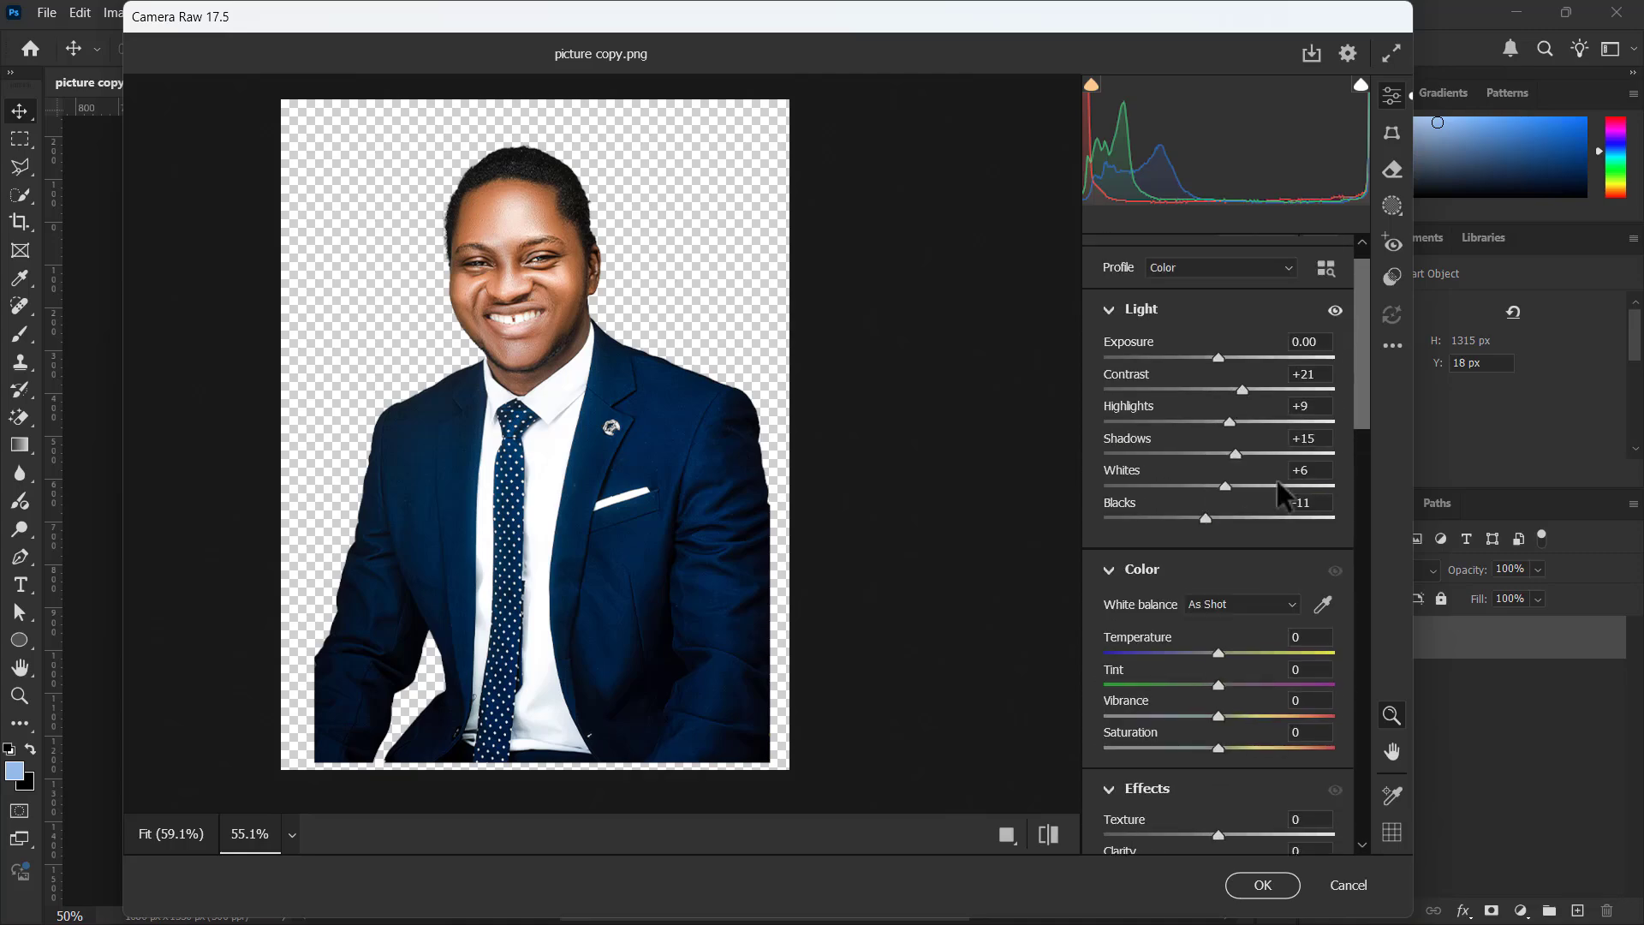
left_click(1111, 571)
scroll(1216, 617, "down", 3)
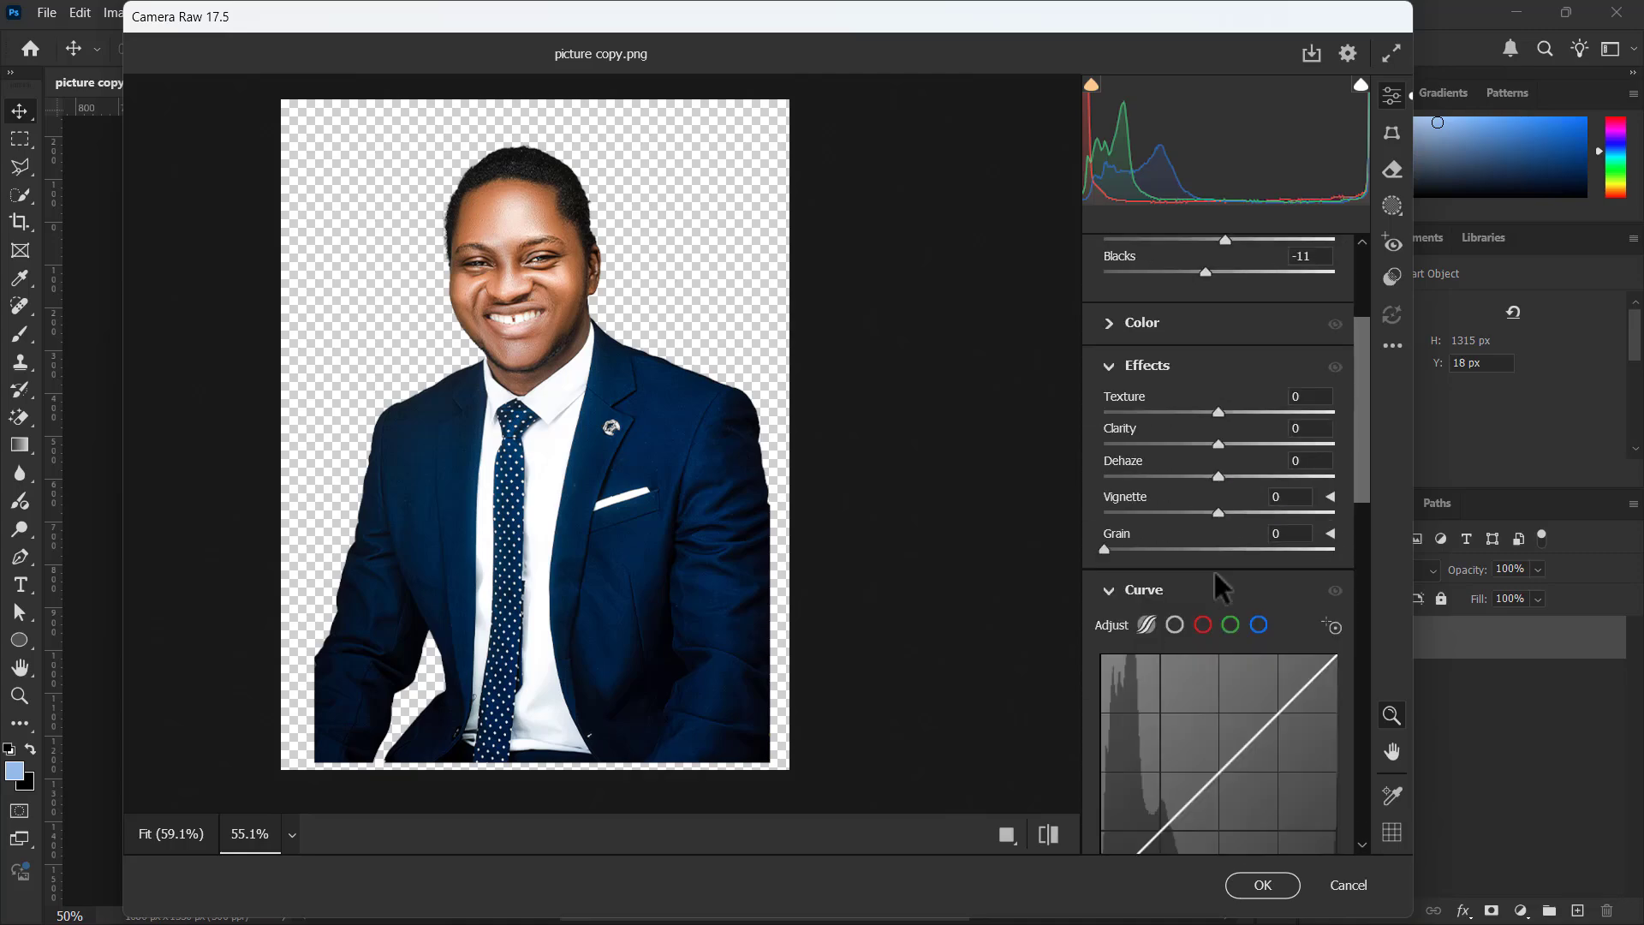
scroll(1160, 412, "up", 1)
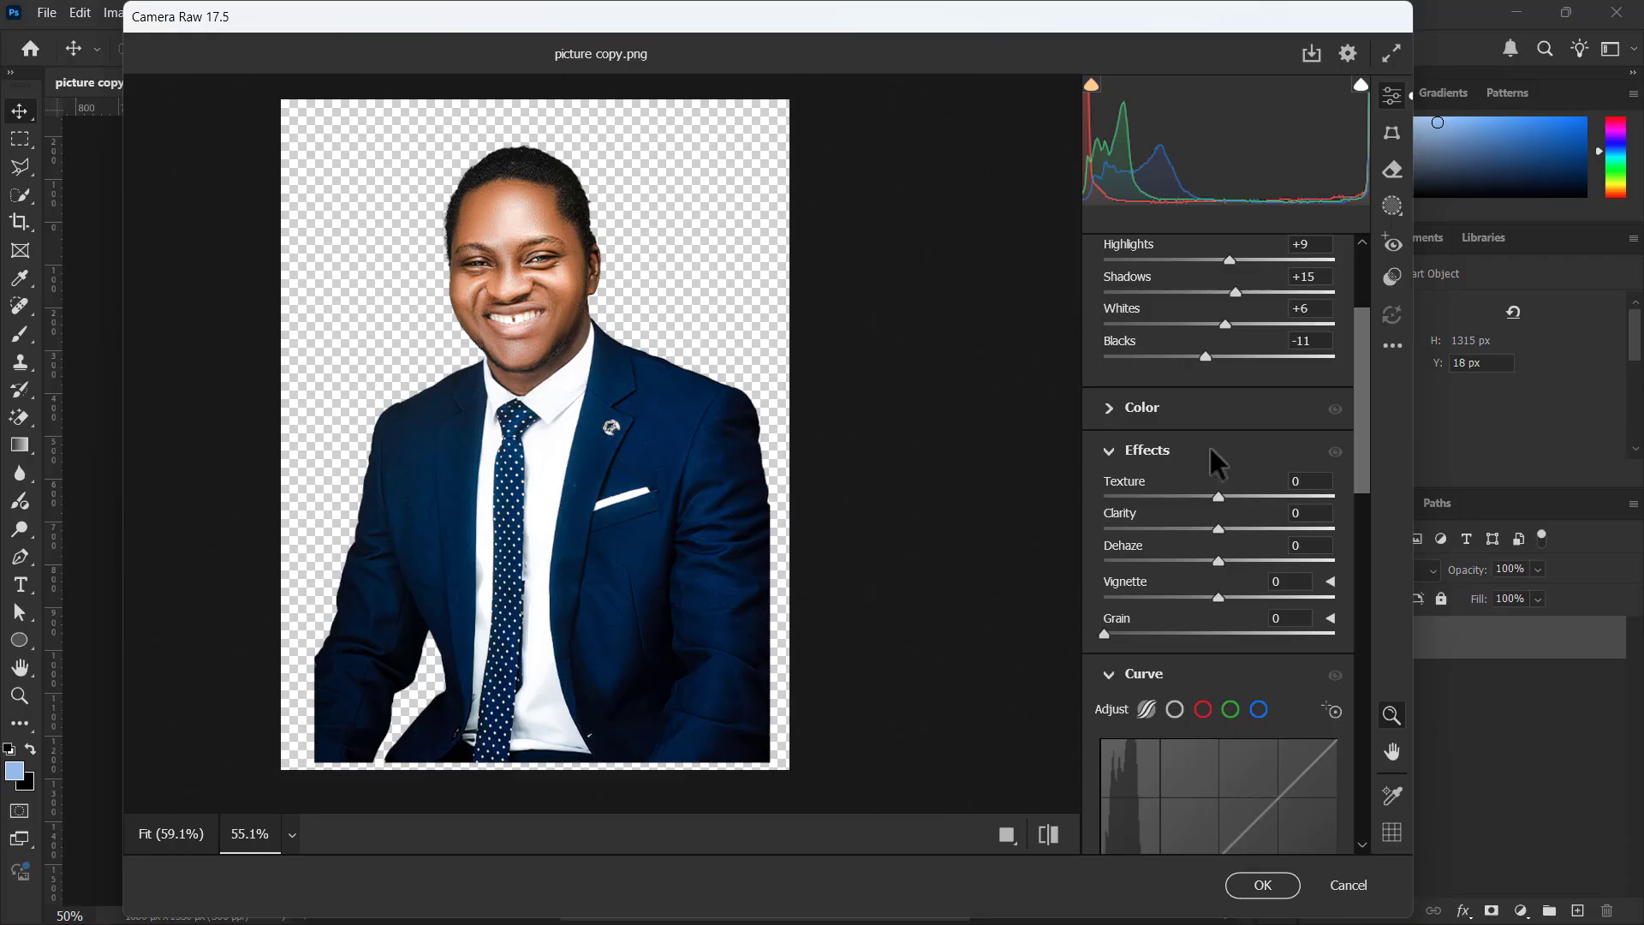
scroll(1210, 448, "up", 3)
scroll(1210, 448, "down", 2)
scroll(1209, 445, "up", 2)
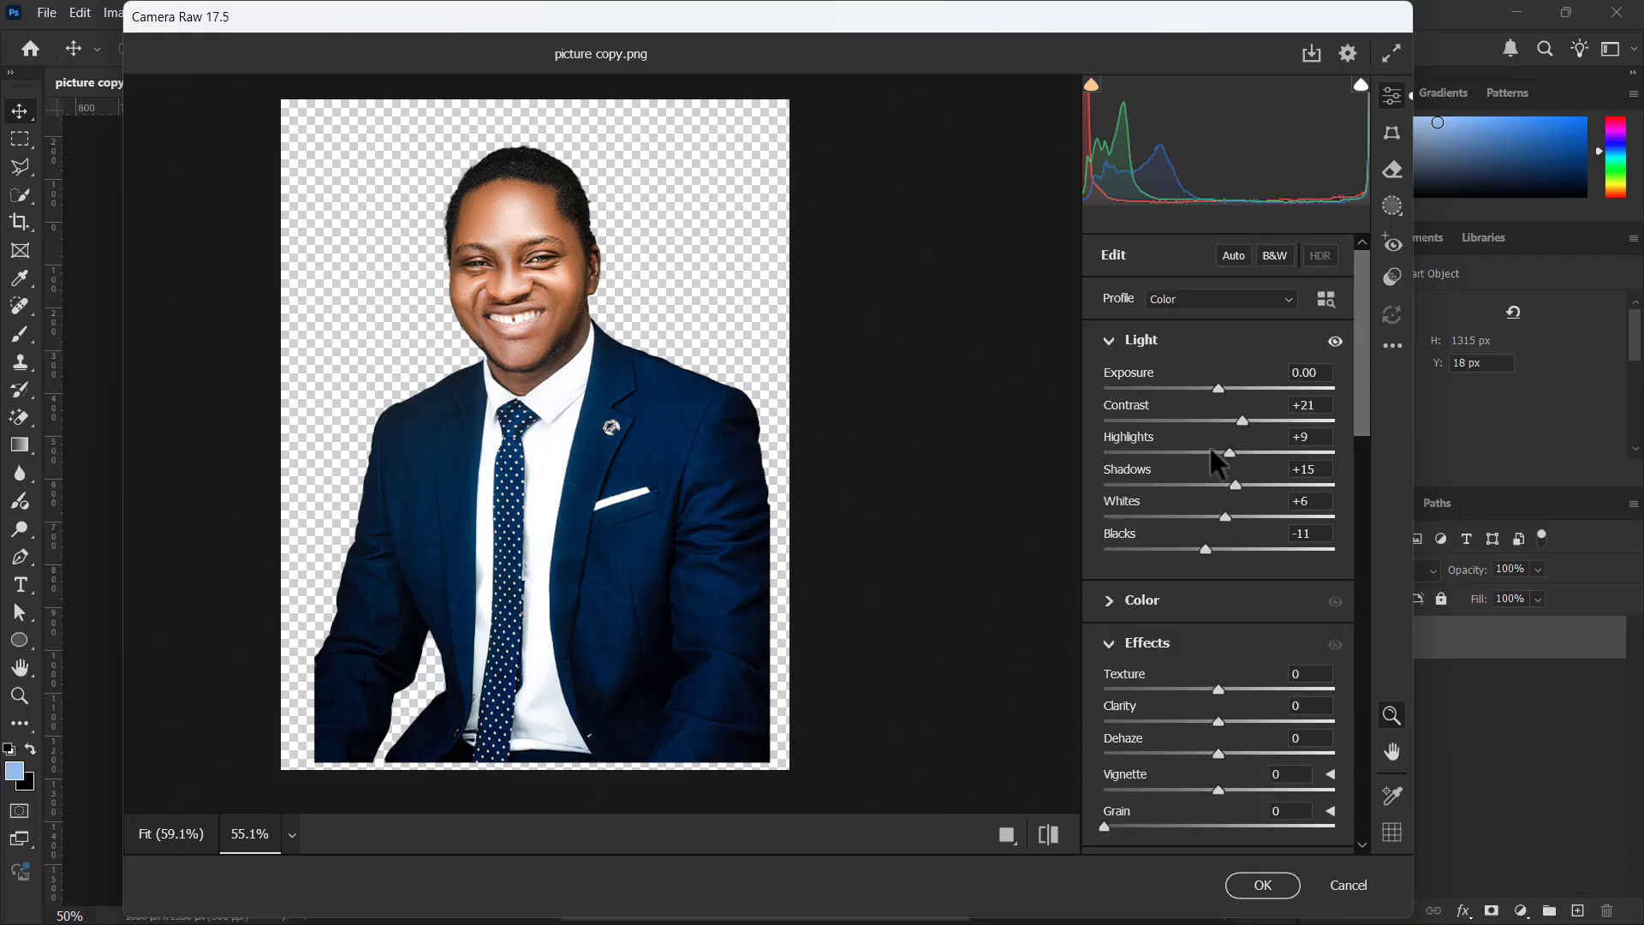
scroll(1216, 685, "down", 3)
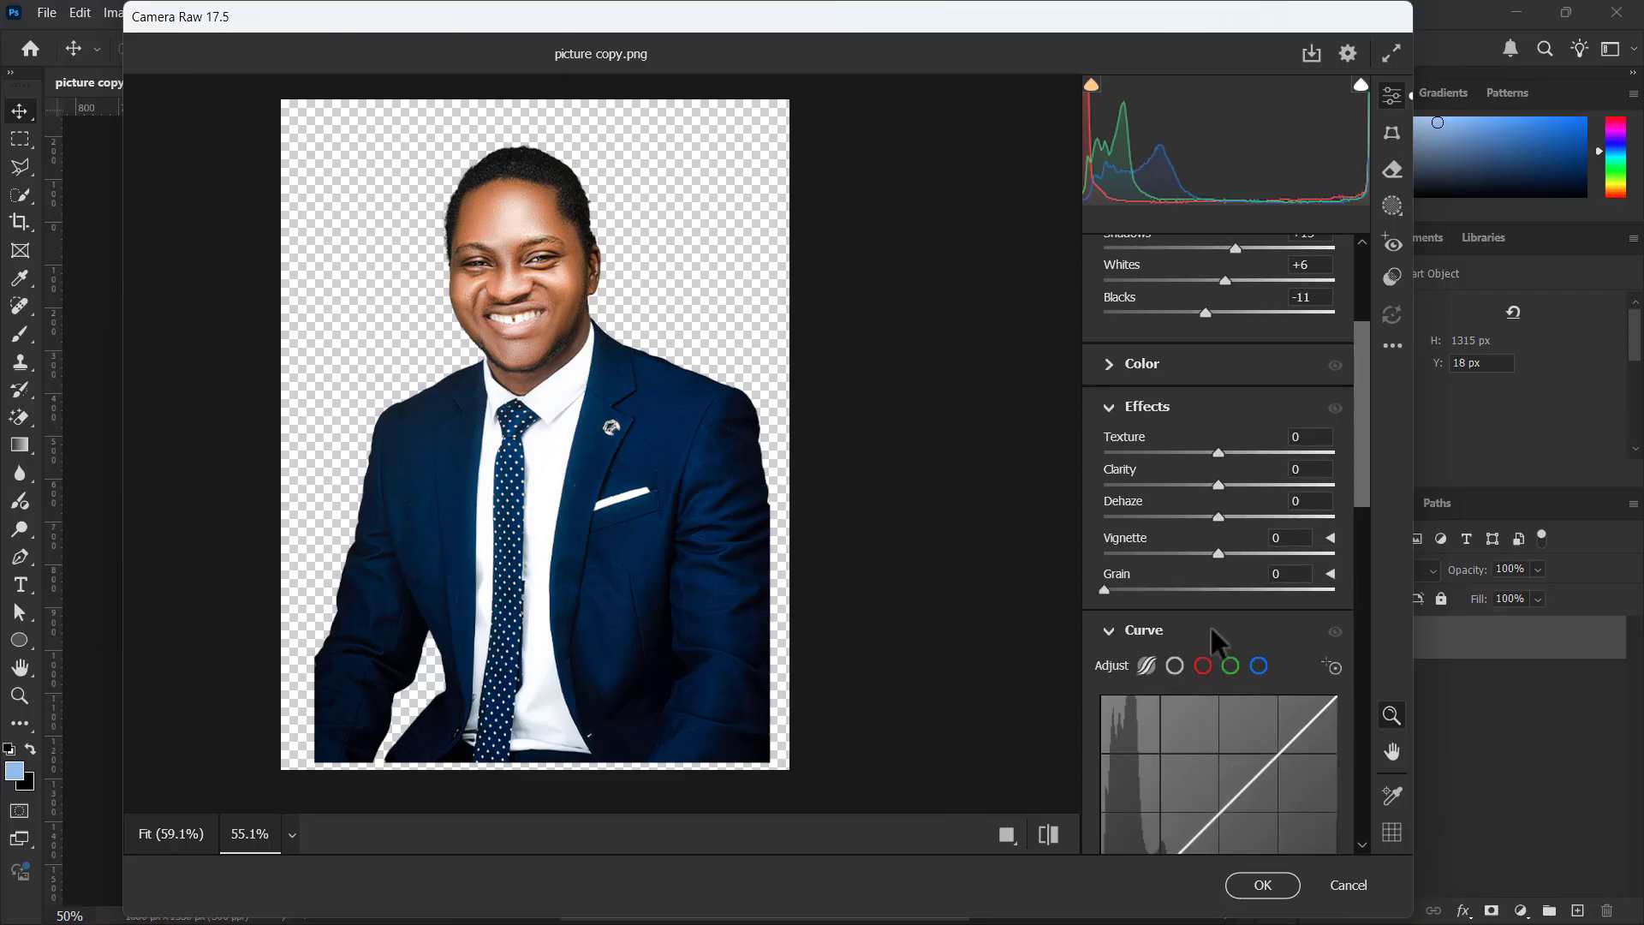
scroll(1211, 627, "up", 4)
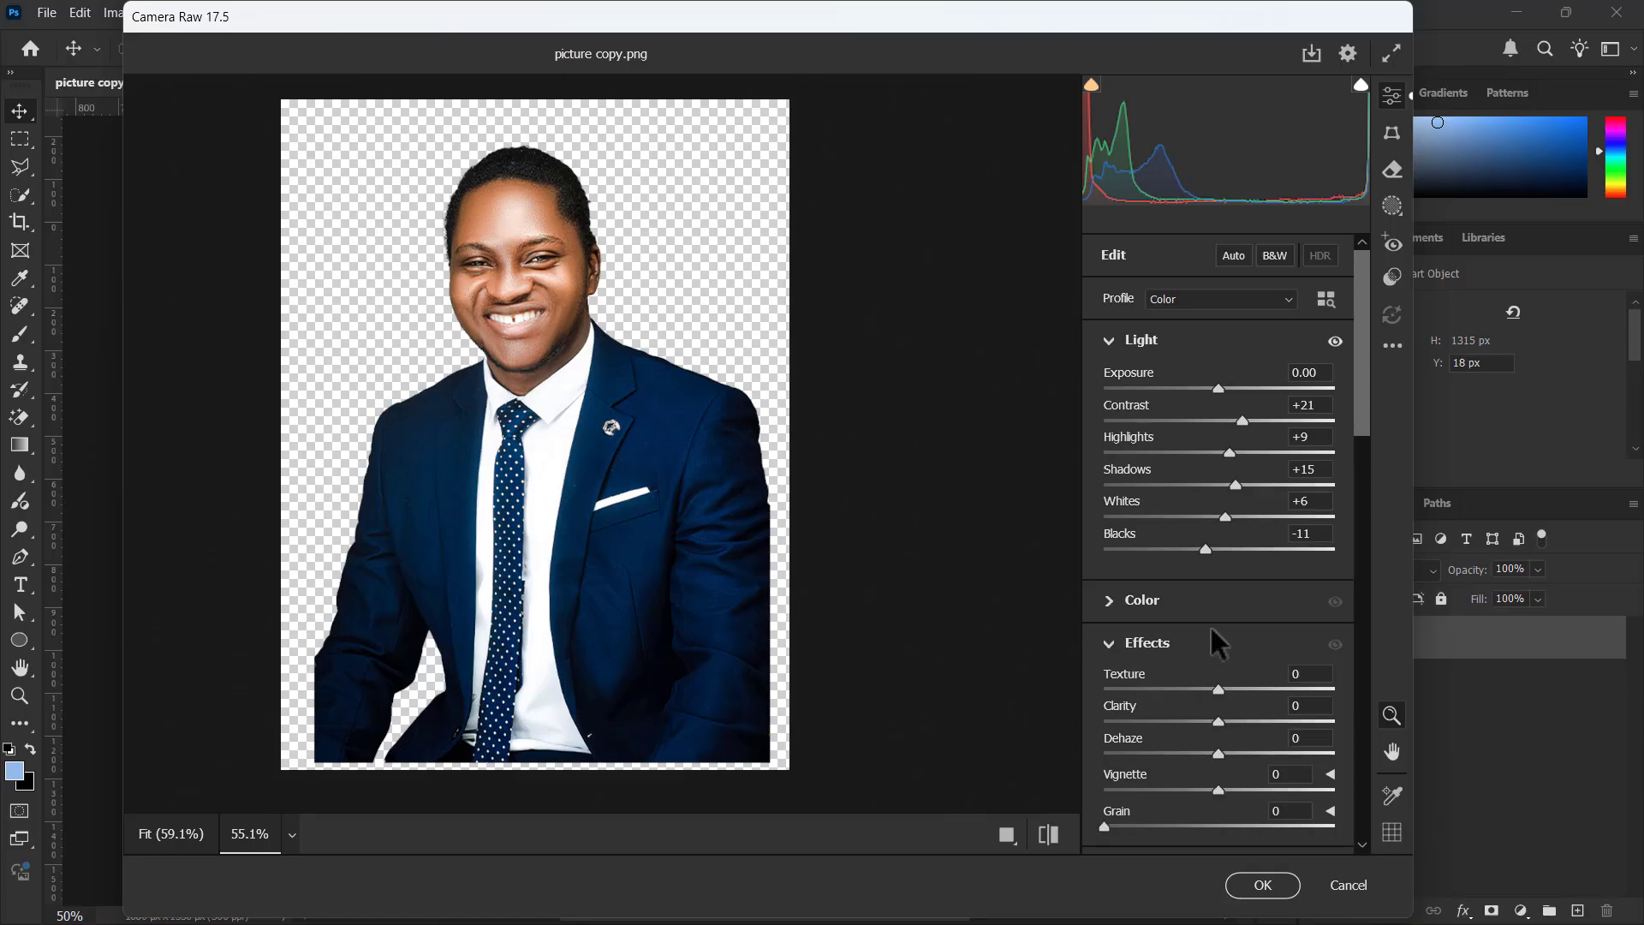
scroll(1211, 626, "down", 3)
scroll(1210, 625, "up", 1)
scroll(1210, 625, "up", 2)
scroll(1205, 690, "down", 3)
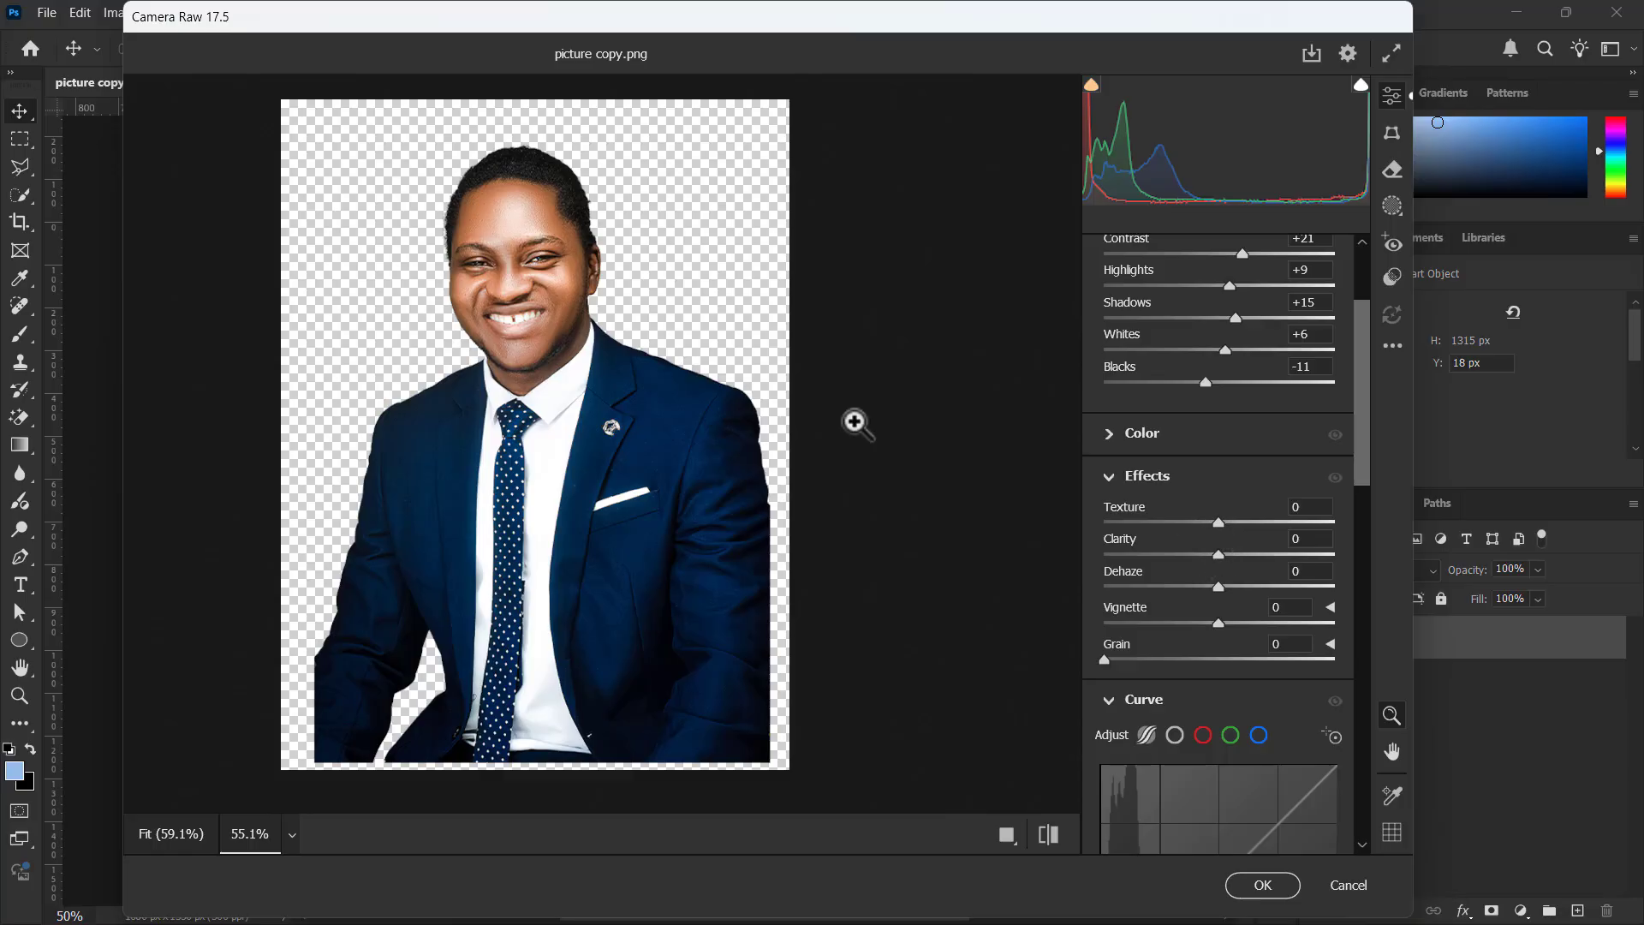
Set the portrait's Texture to +48 and Clarity to +36 while checking the face up close
mouse_move(543, 286)
left_mouse_down()
mouse_move(553, 297)
mouse_move(534, 287)
left_mouse_up()
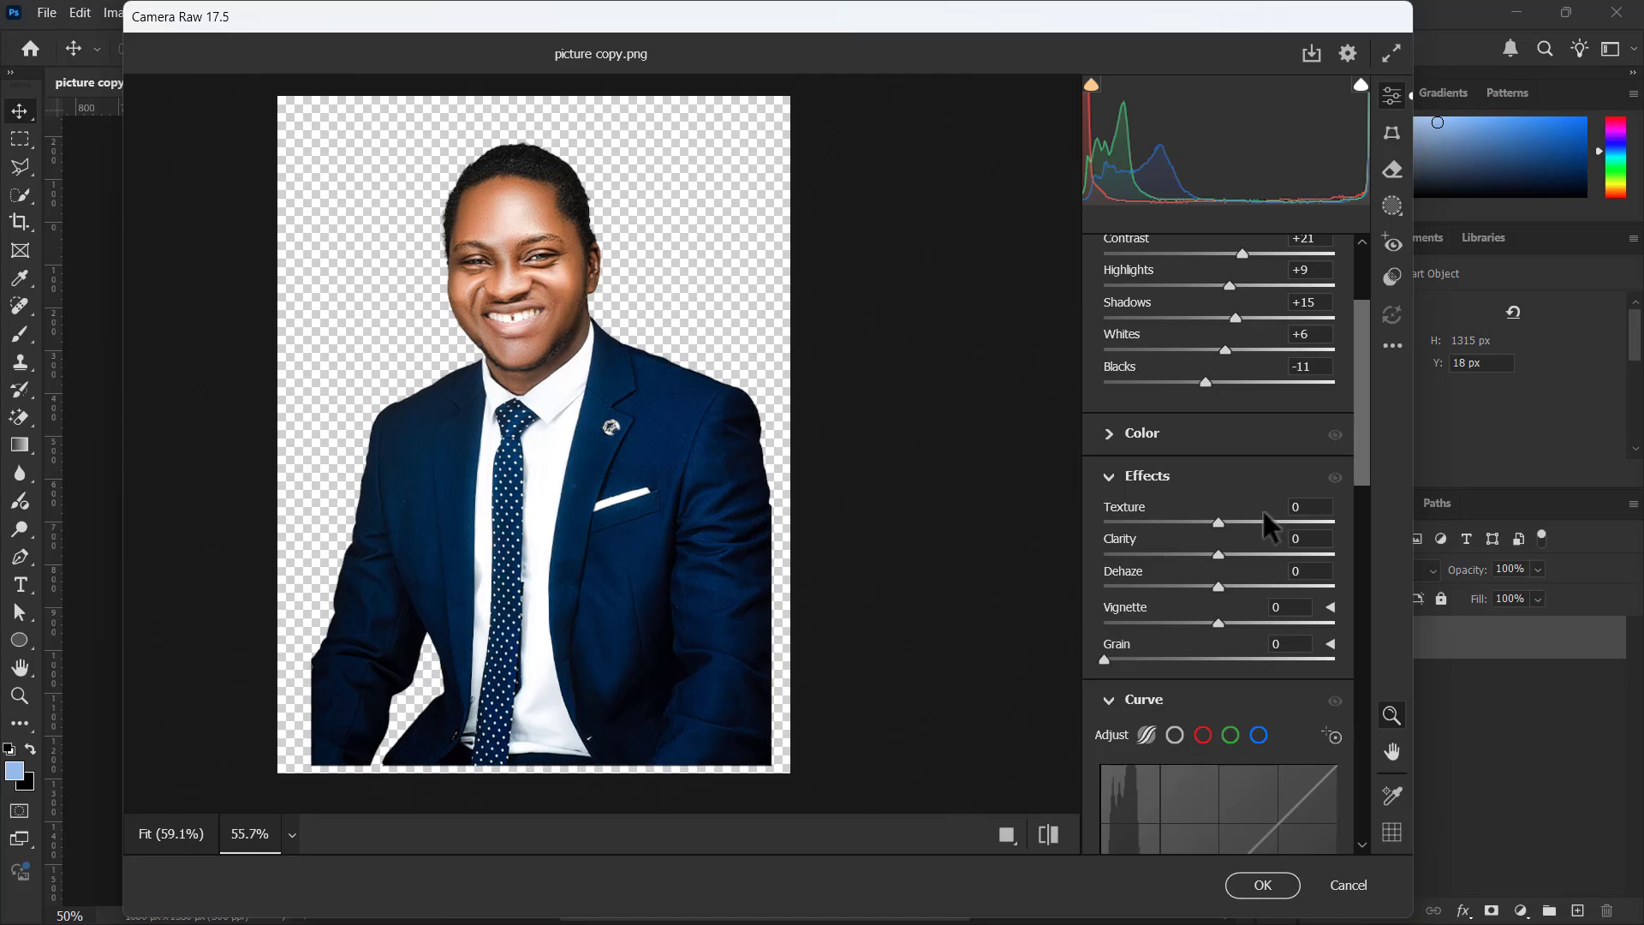
left_click_drag(1219, 524, 1304, 521)
left_click(499, 231)
mouse_move(544, 278)
left_mouse_down()
mouse_move(567, 293)
mouse_move(552, 281)
left_mouse_up()
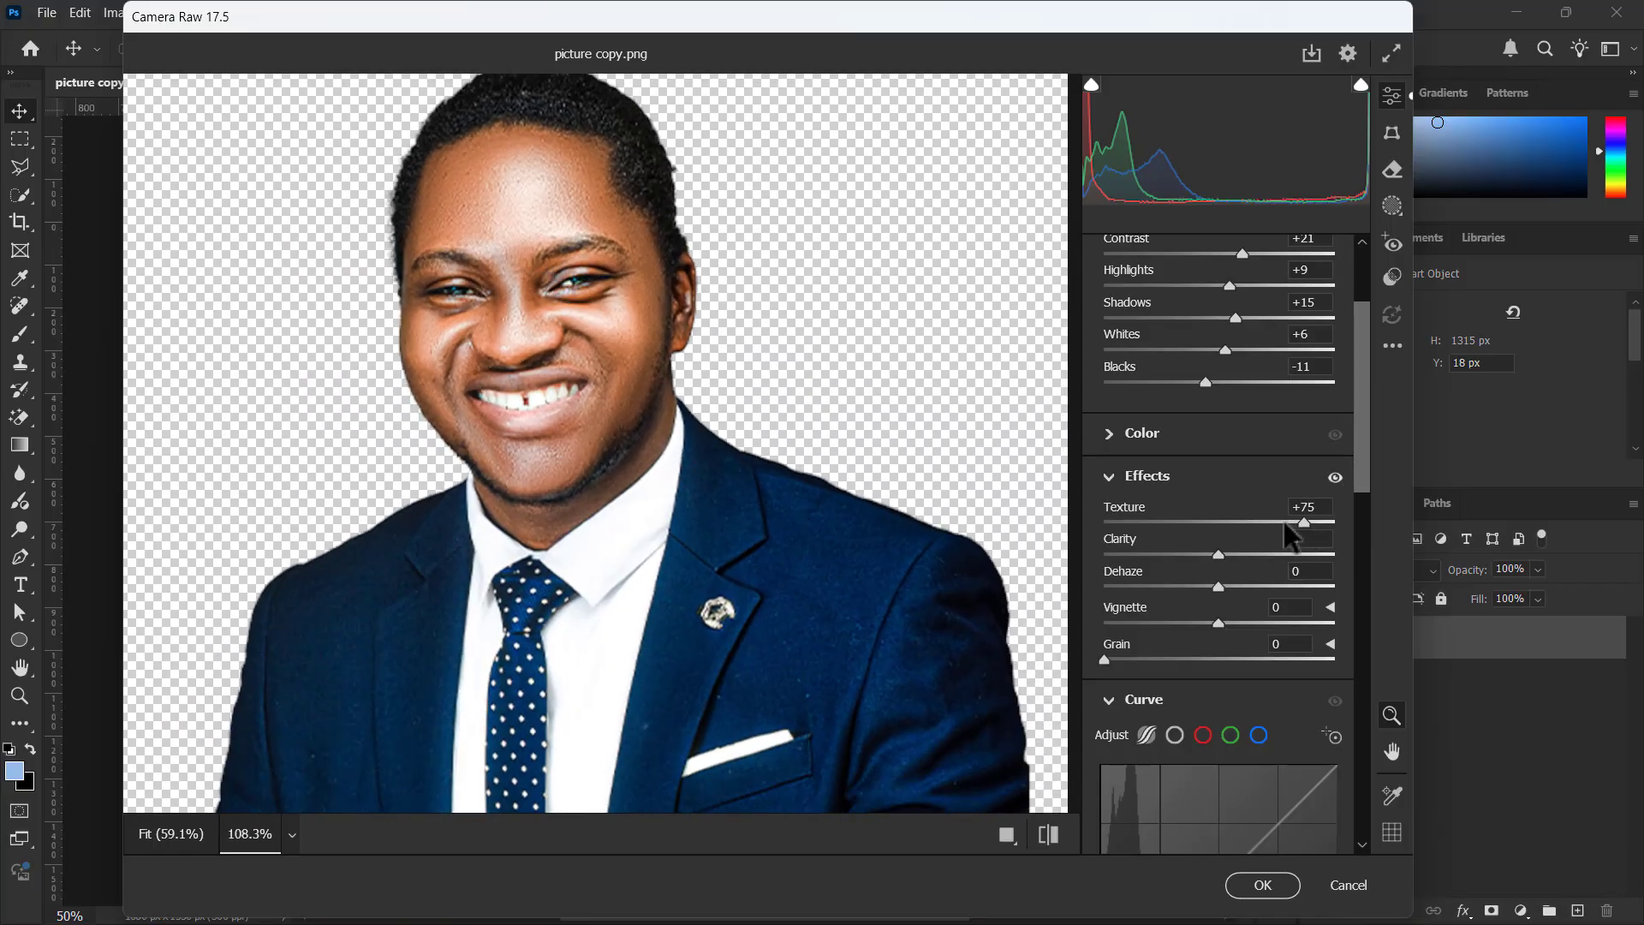
mouse_move(1304, 521)
left_mouse_down()
mouse_move(1357, 522)
mouse_move(1267, 525)
mouse_move(1271, 555)
mouse_move(1373, 553)
mouse_move(1260, 555)
mouse_move(1274, 521)
left_mouse_up()
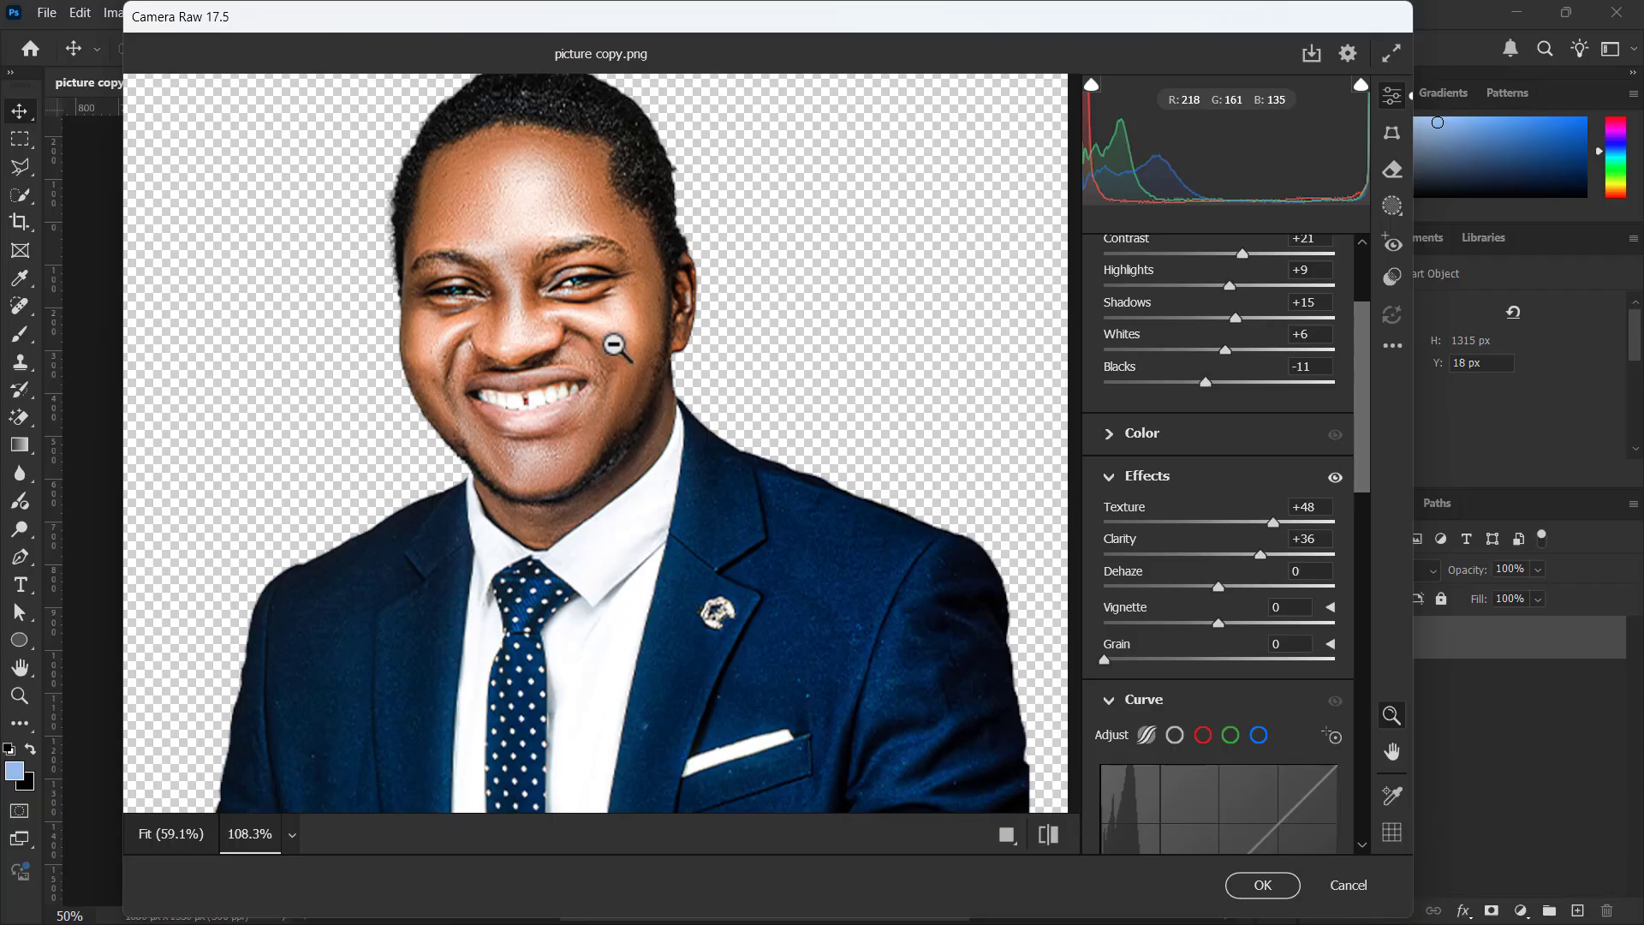
Set Sharpening to 71 with Noise Reduction at 0, and compare the portrait before and after the edits
scroll(1173, 599, "down", 3)
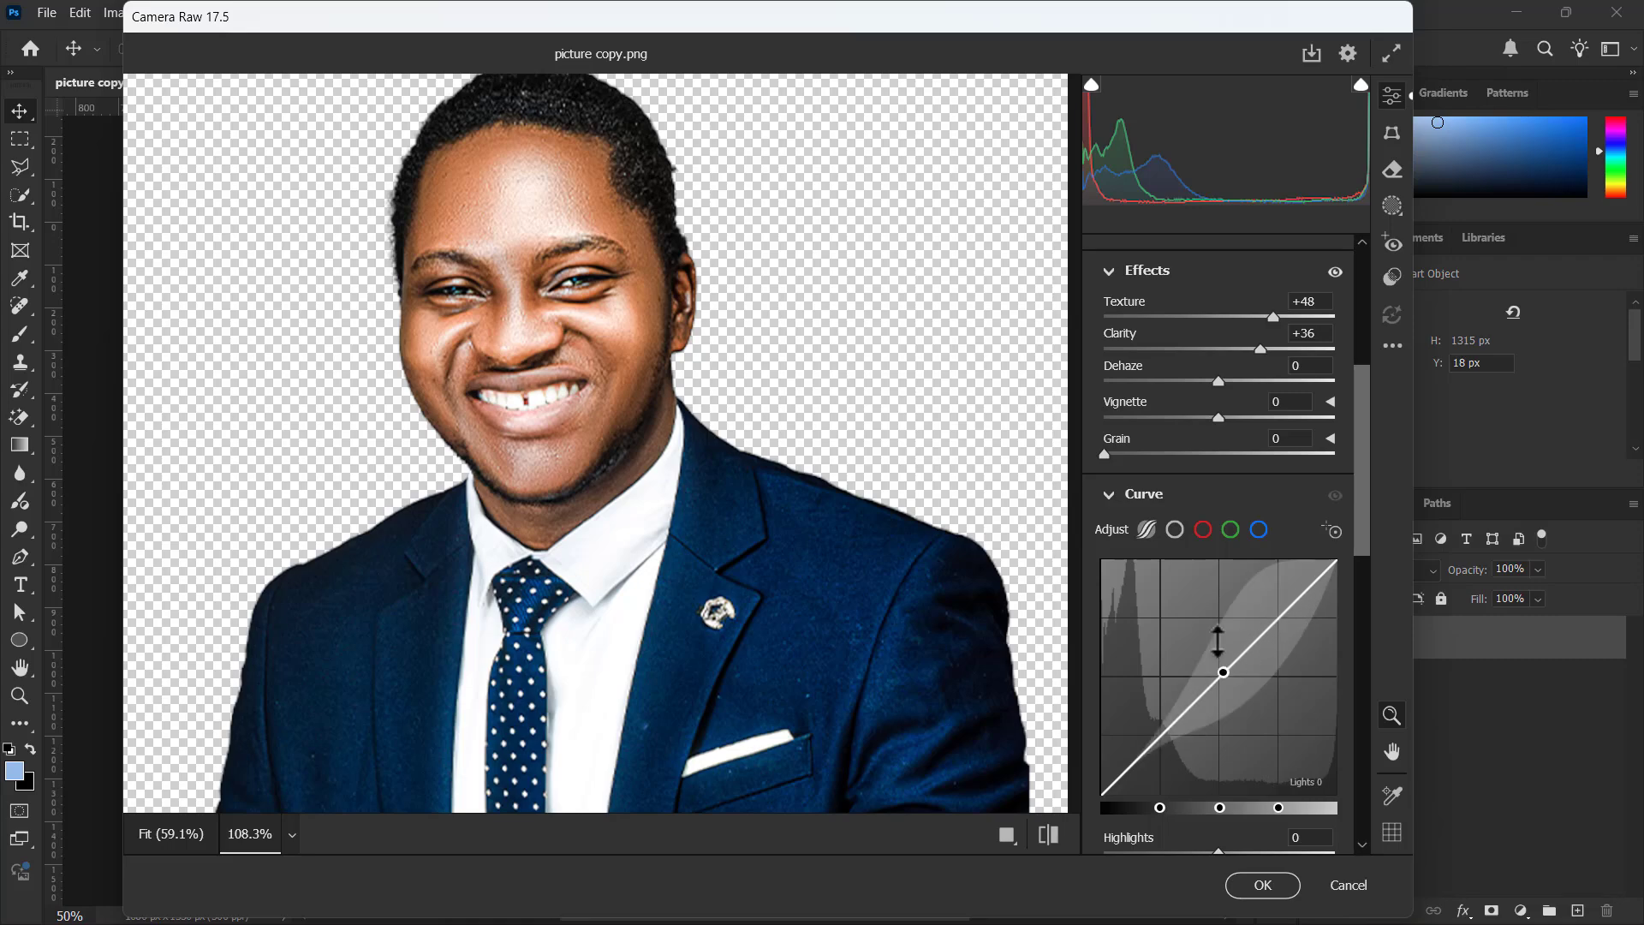
scroll(1217, 642, "down", 5)
scroll(1130, 463, "down", 2)
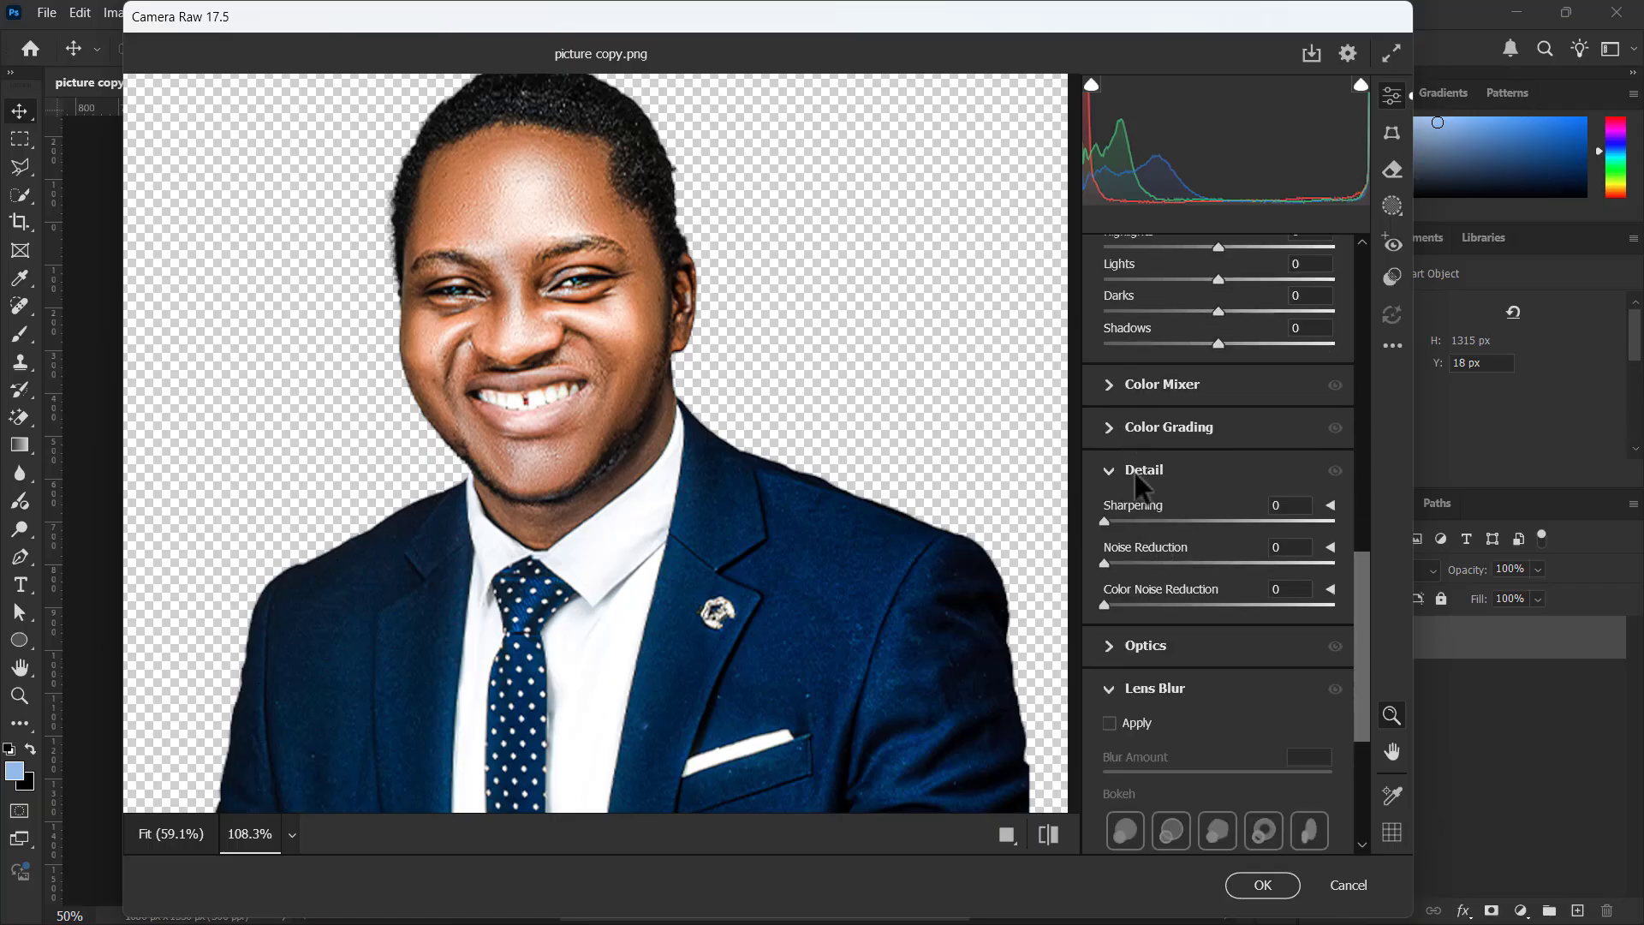
scroll(1156, 531, "down", 1)
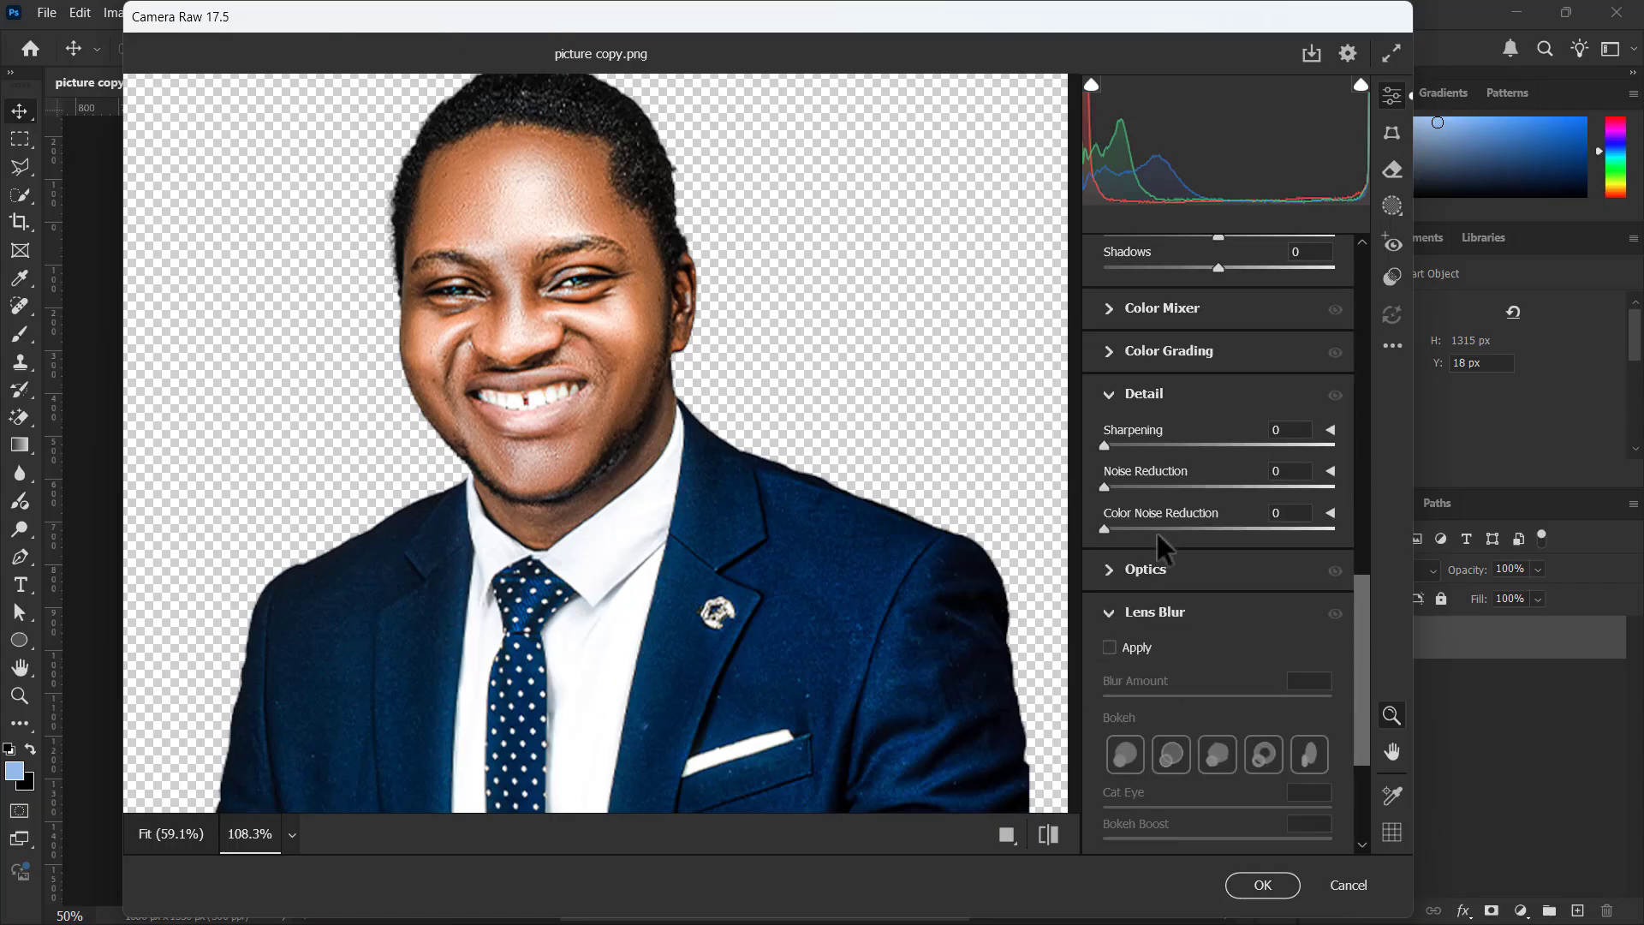
left_click_drag(1129, 446, 1226, 456)
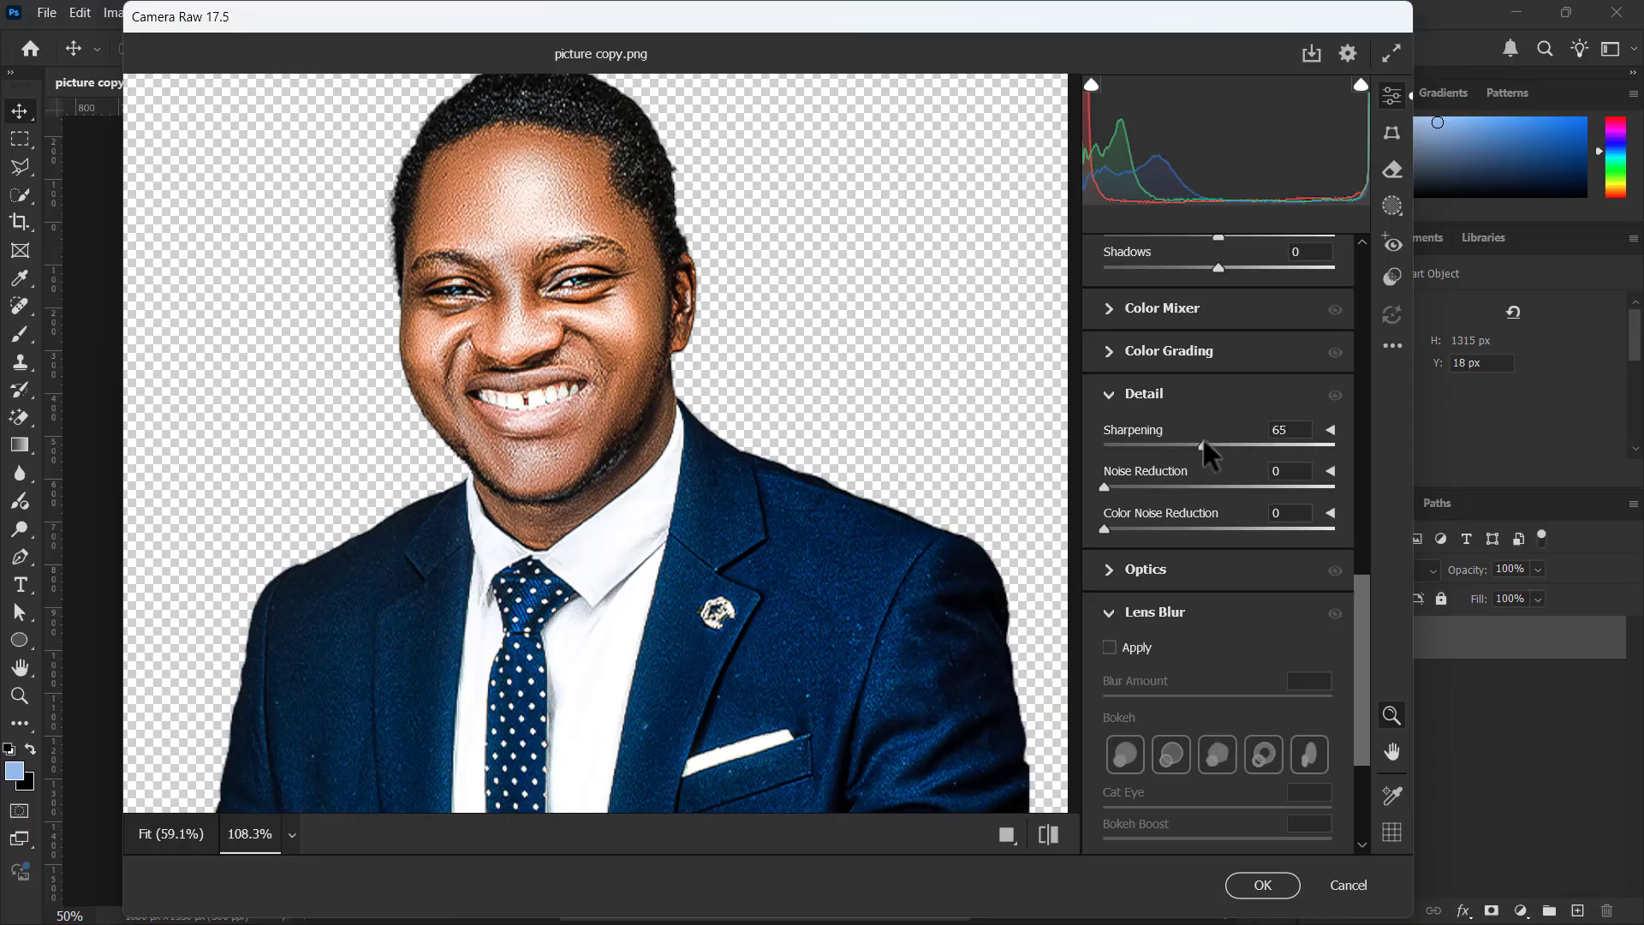
left_click_drag(1105, 486, 1126, 485)
left_click_drag(1231, 445, 1226, 445)
left_click_drag(1126, 486, 1104, 488)
left_click(1211, 442)
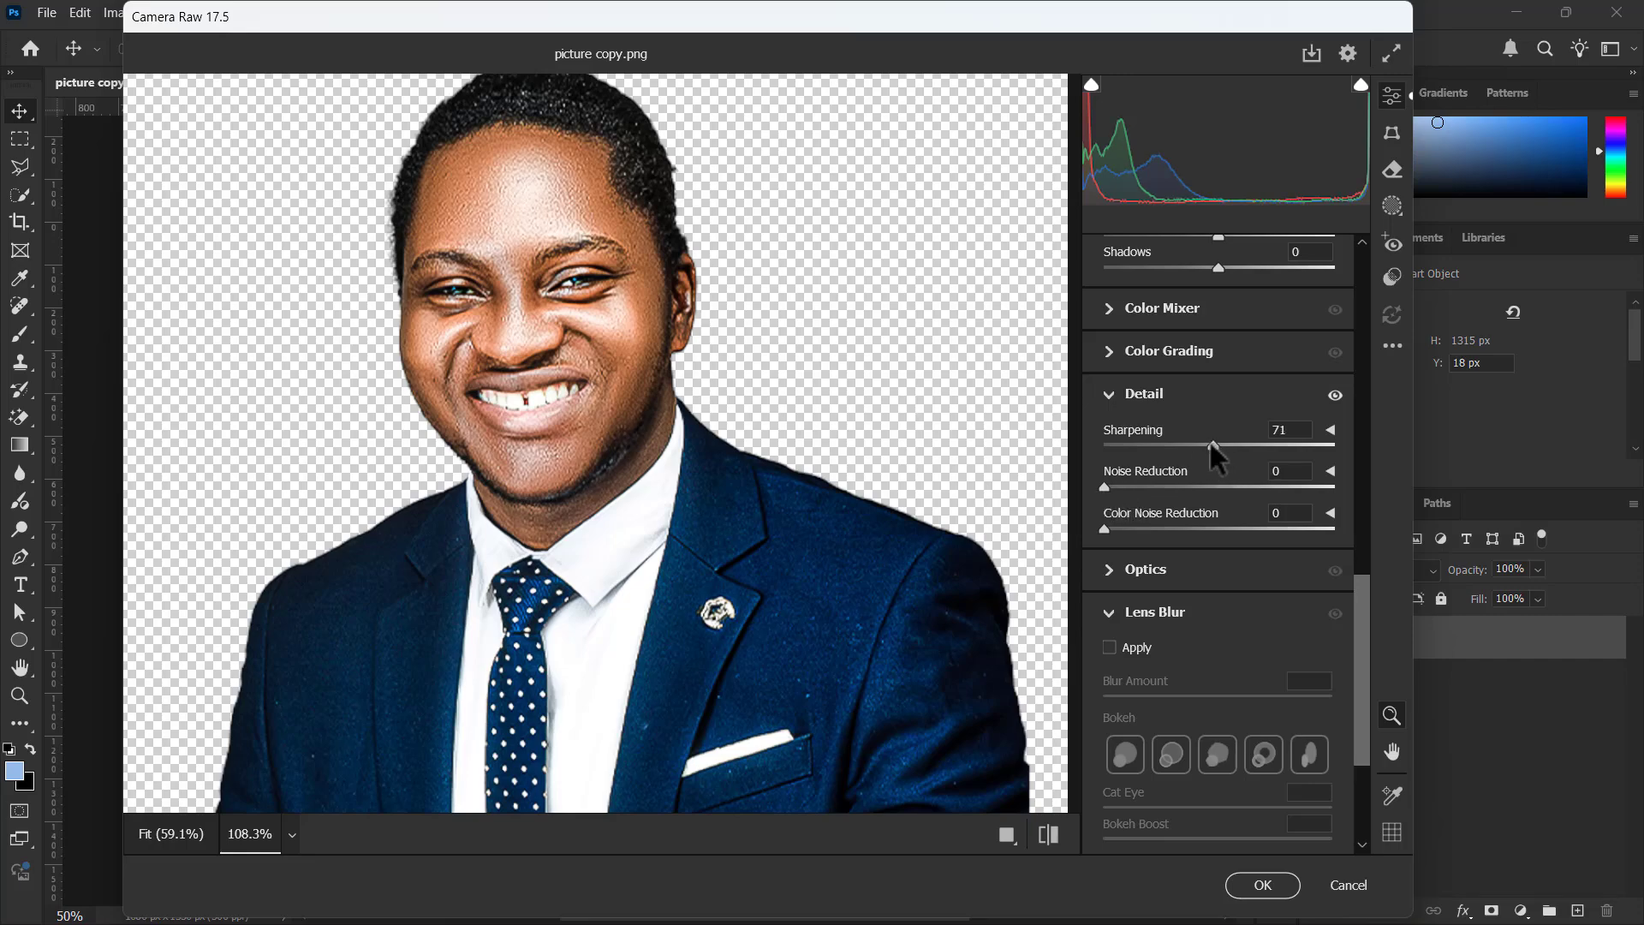
left_click(1046, 836)
left_click(1046, 835)
left_click(1047, 835)
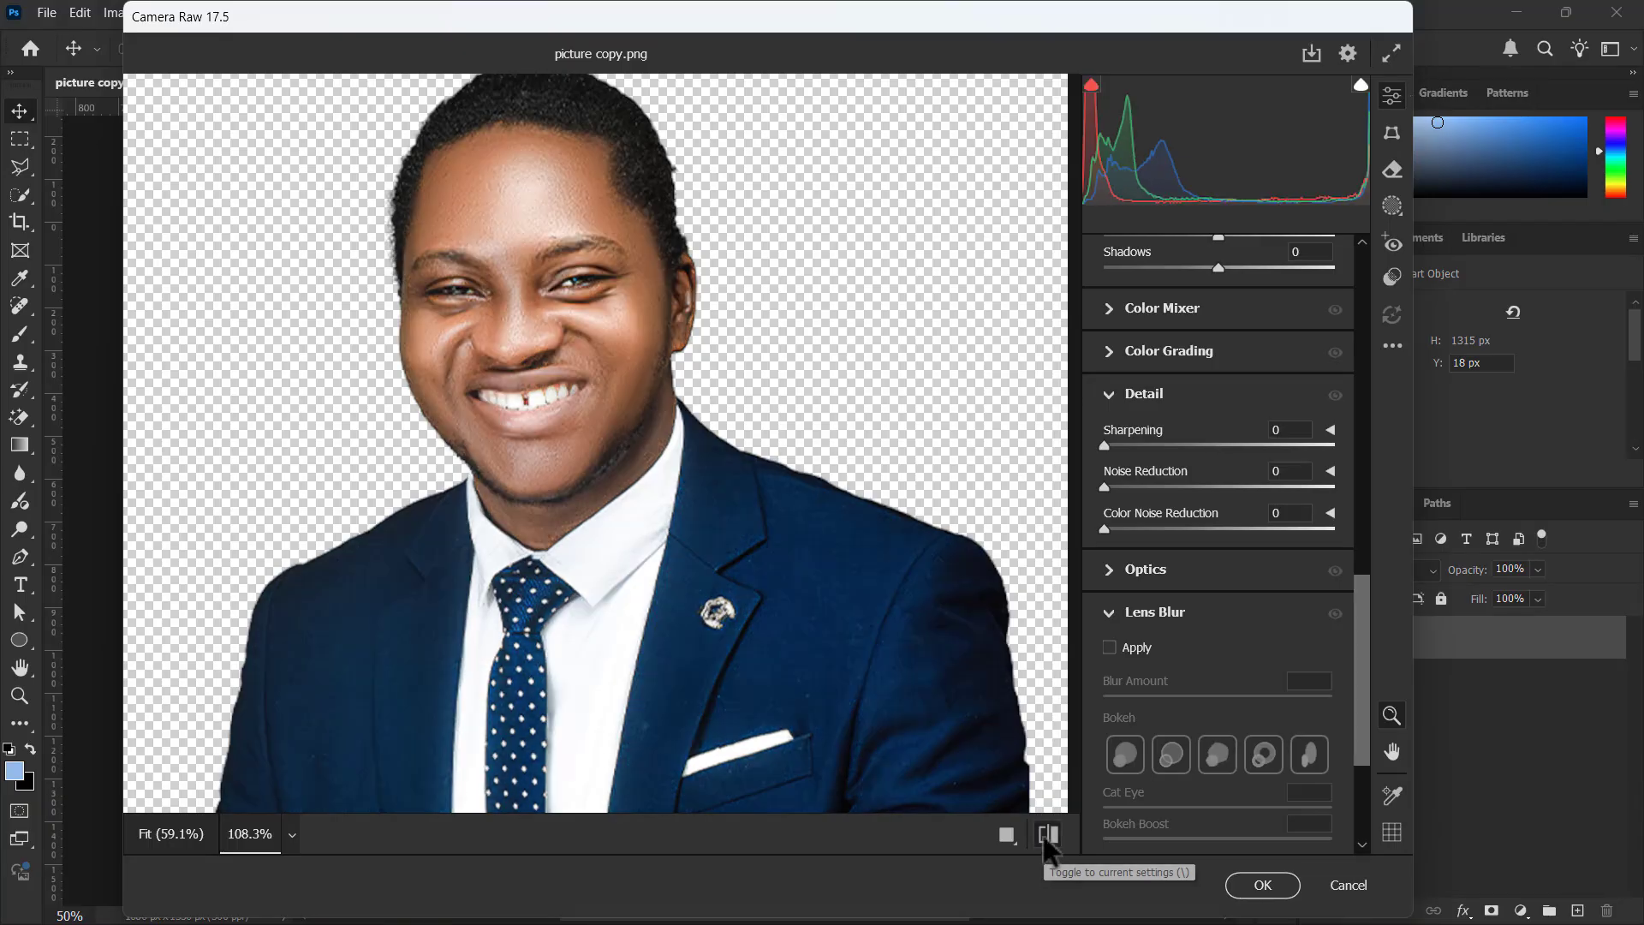
left_click(1046, 836)
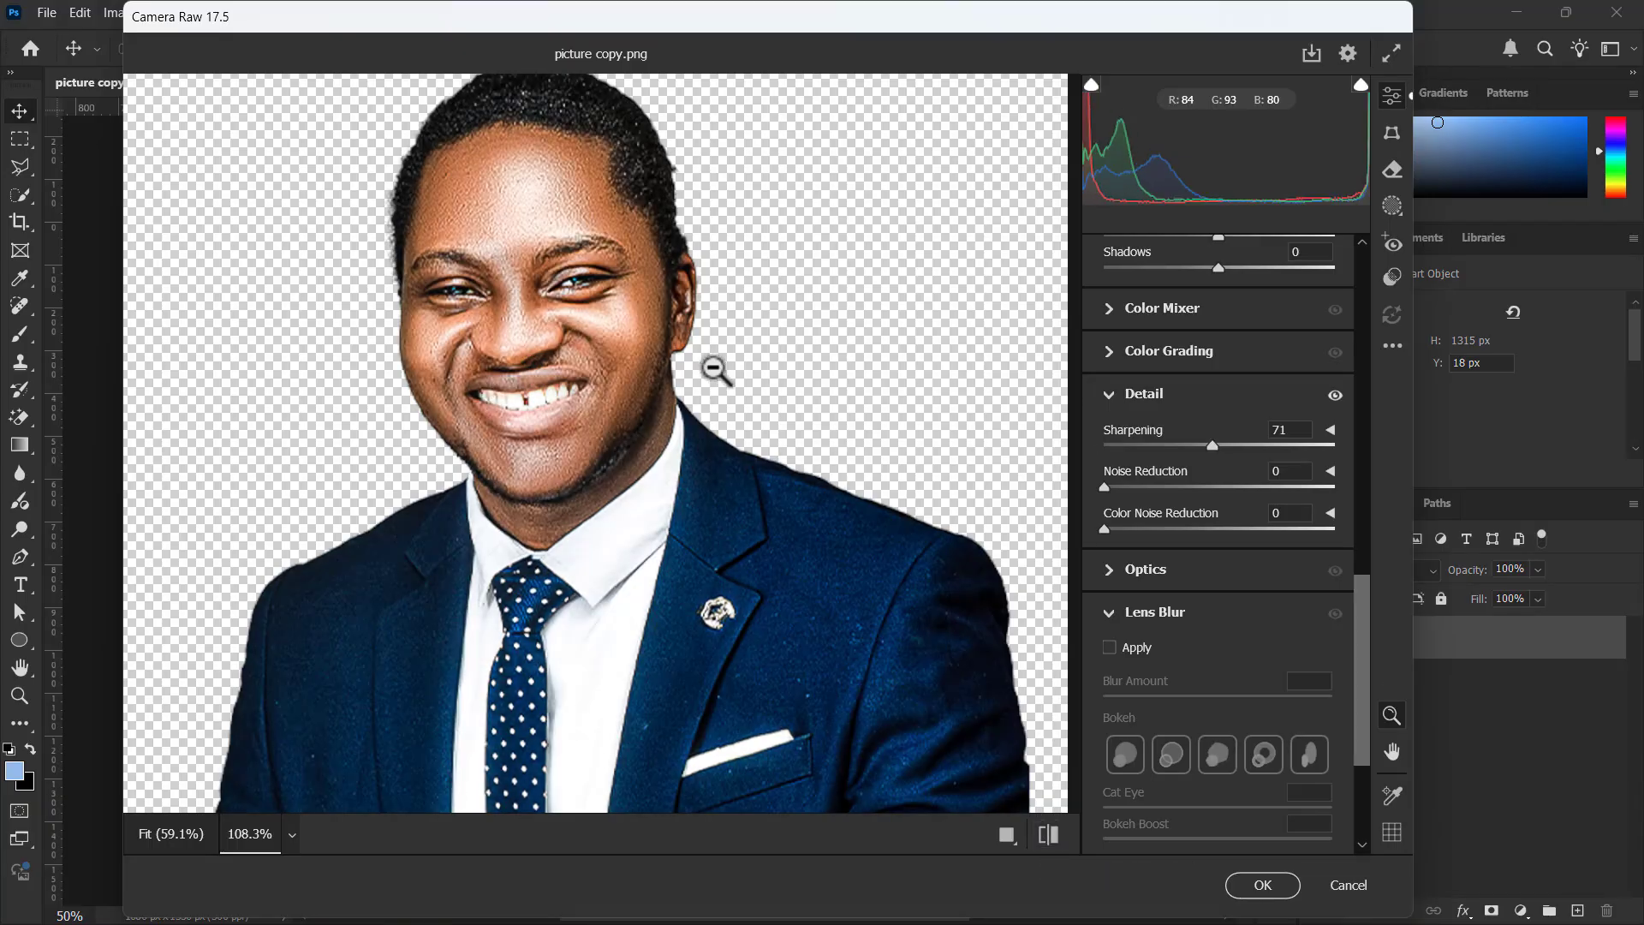
Raise Clarity to +50 and Texture to +67, and apply the Camera Raw Filter to the portrait
scroll(1204, 460, "up", 10)
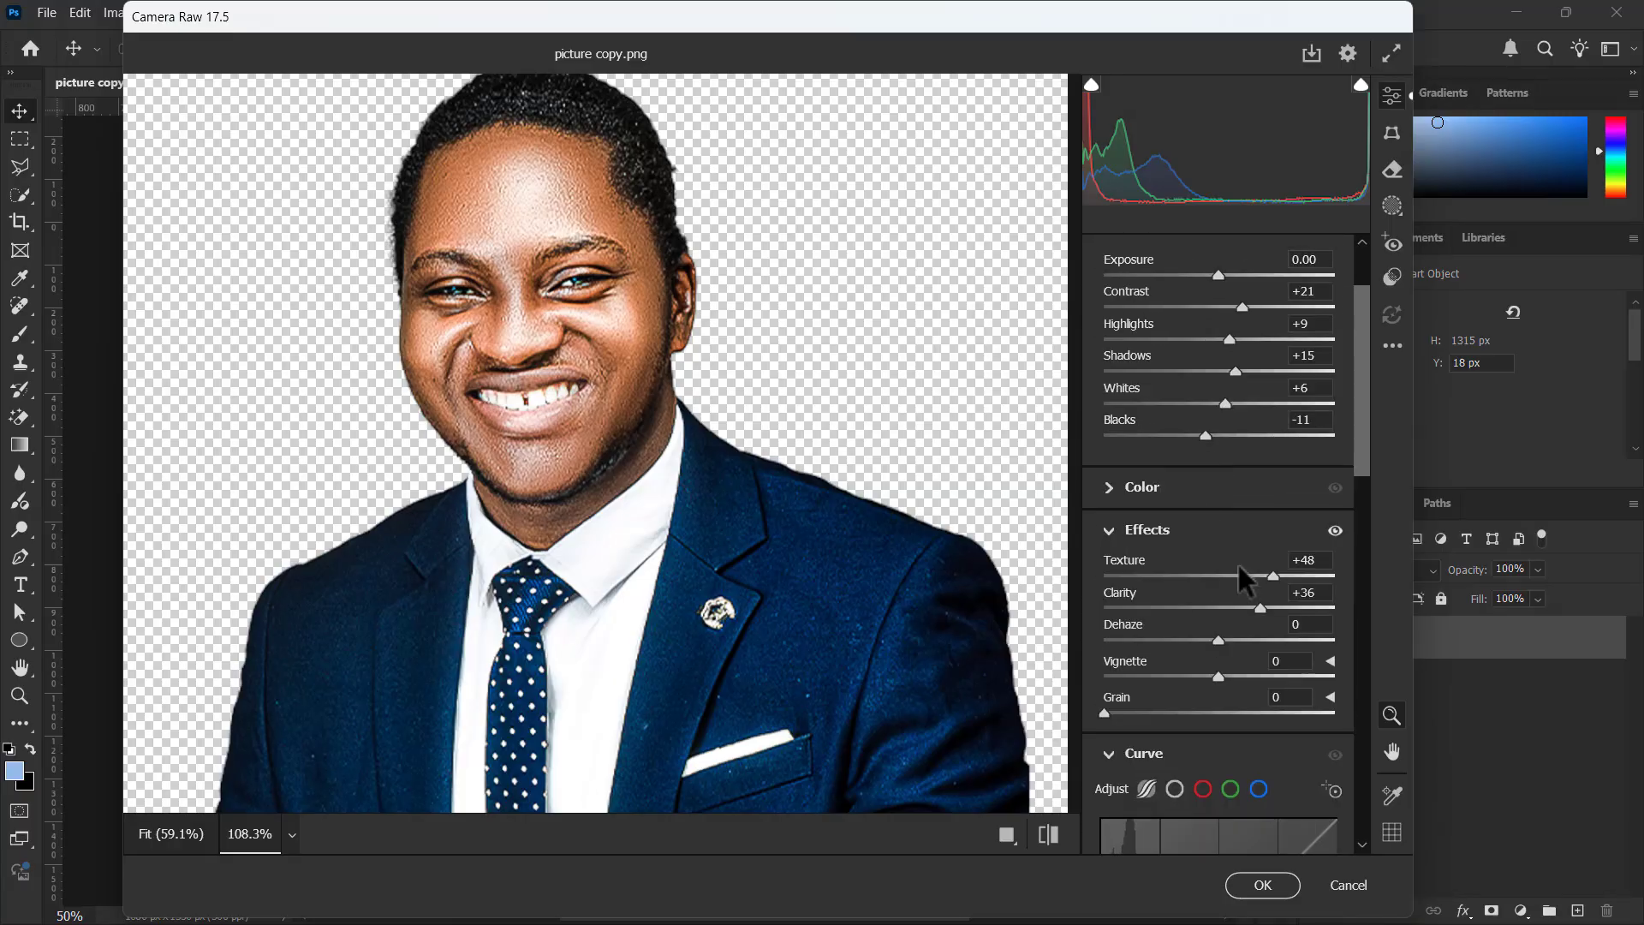
left_click_drag(1261, 609, 1278, 611)
left_click_drag(1274, 576, 1297, 577)
left_click_drag(629, 280, 642, 231)
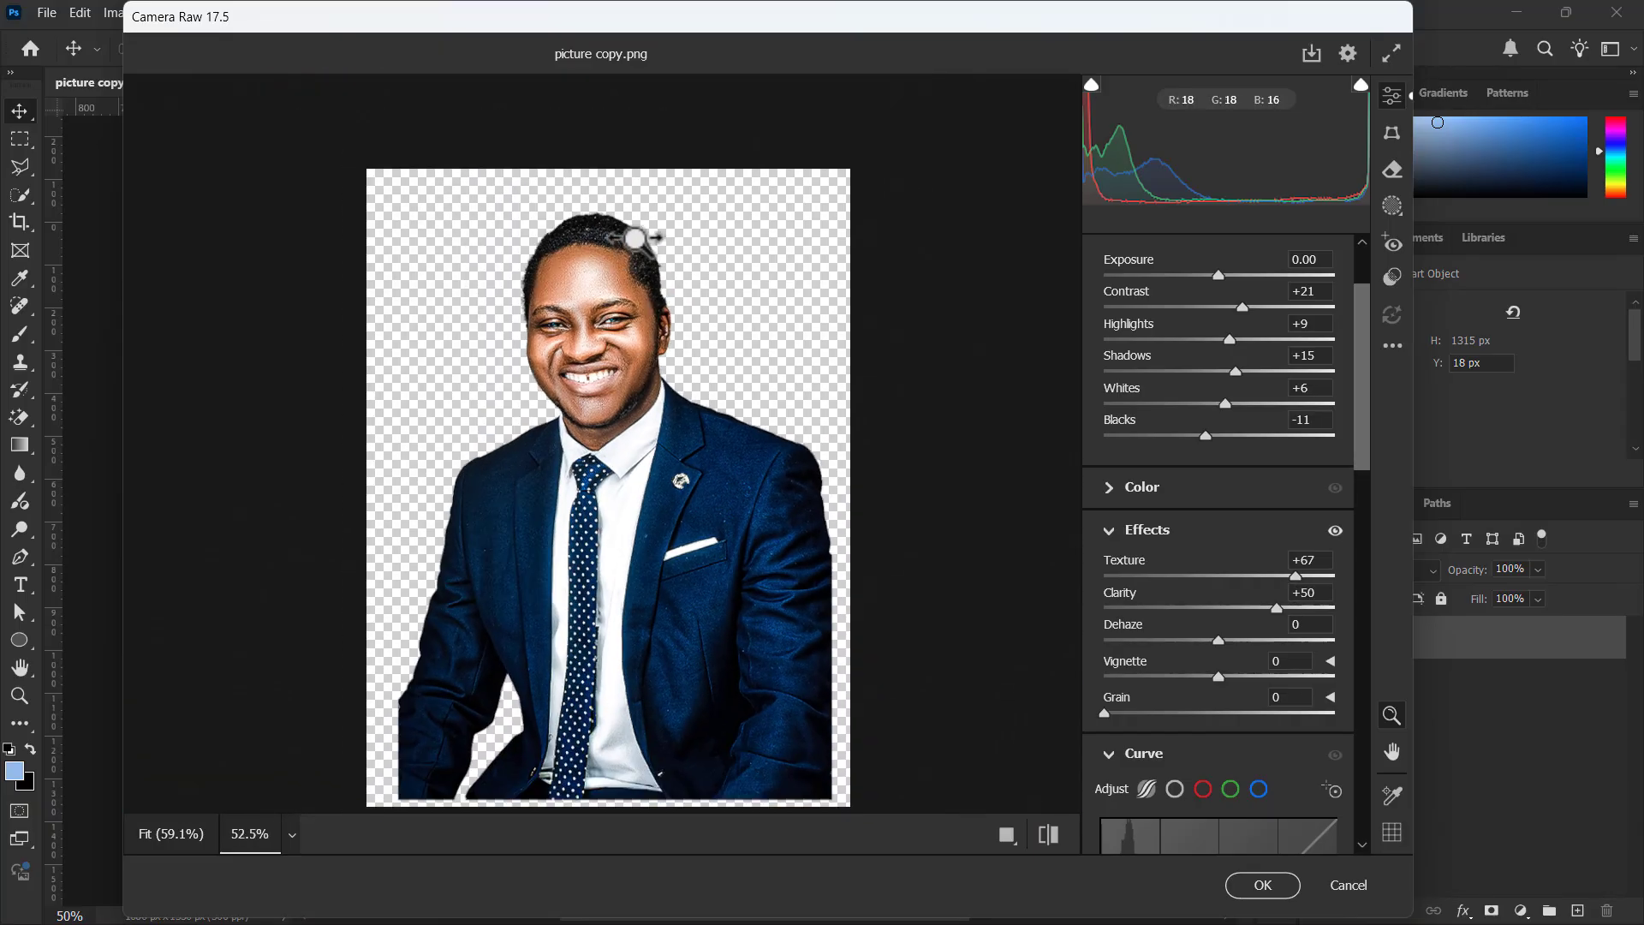
left_click(1262, 885)
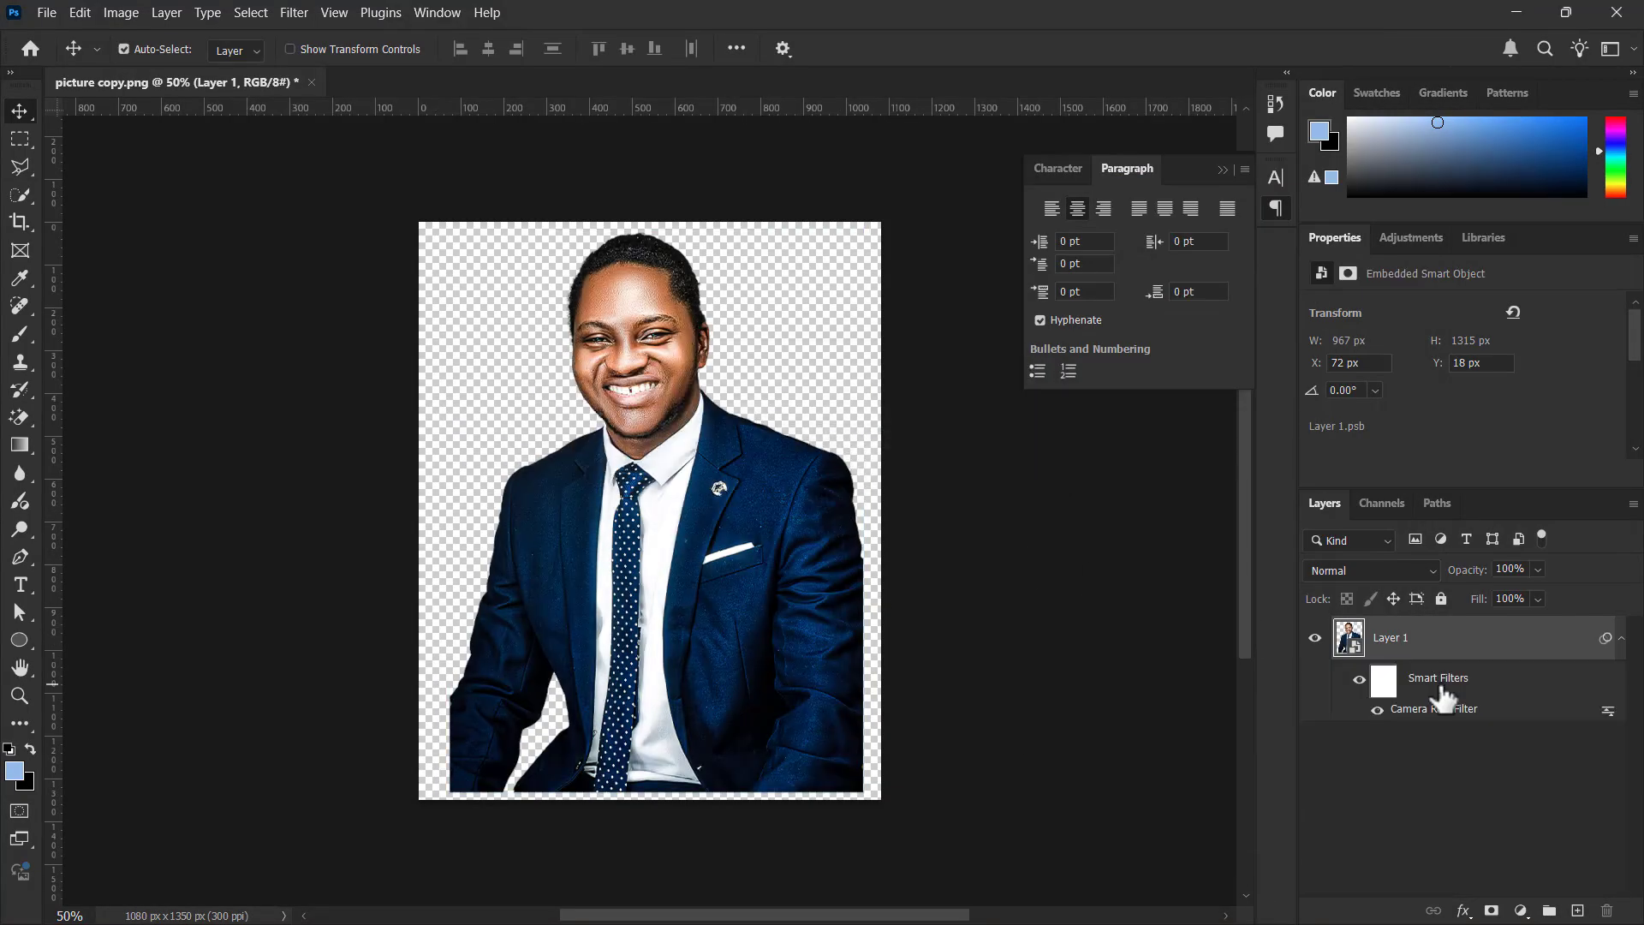
Duplicate the portrait layer and turn off the Camera Raw Filter on the original Layer 1
key("ctrl+j")
left_click(1387, 743)
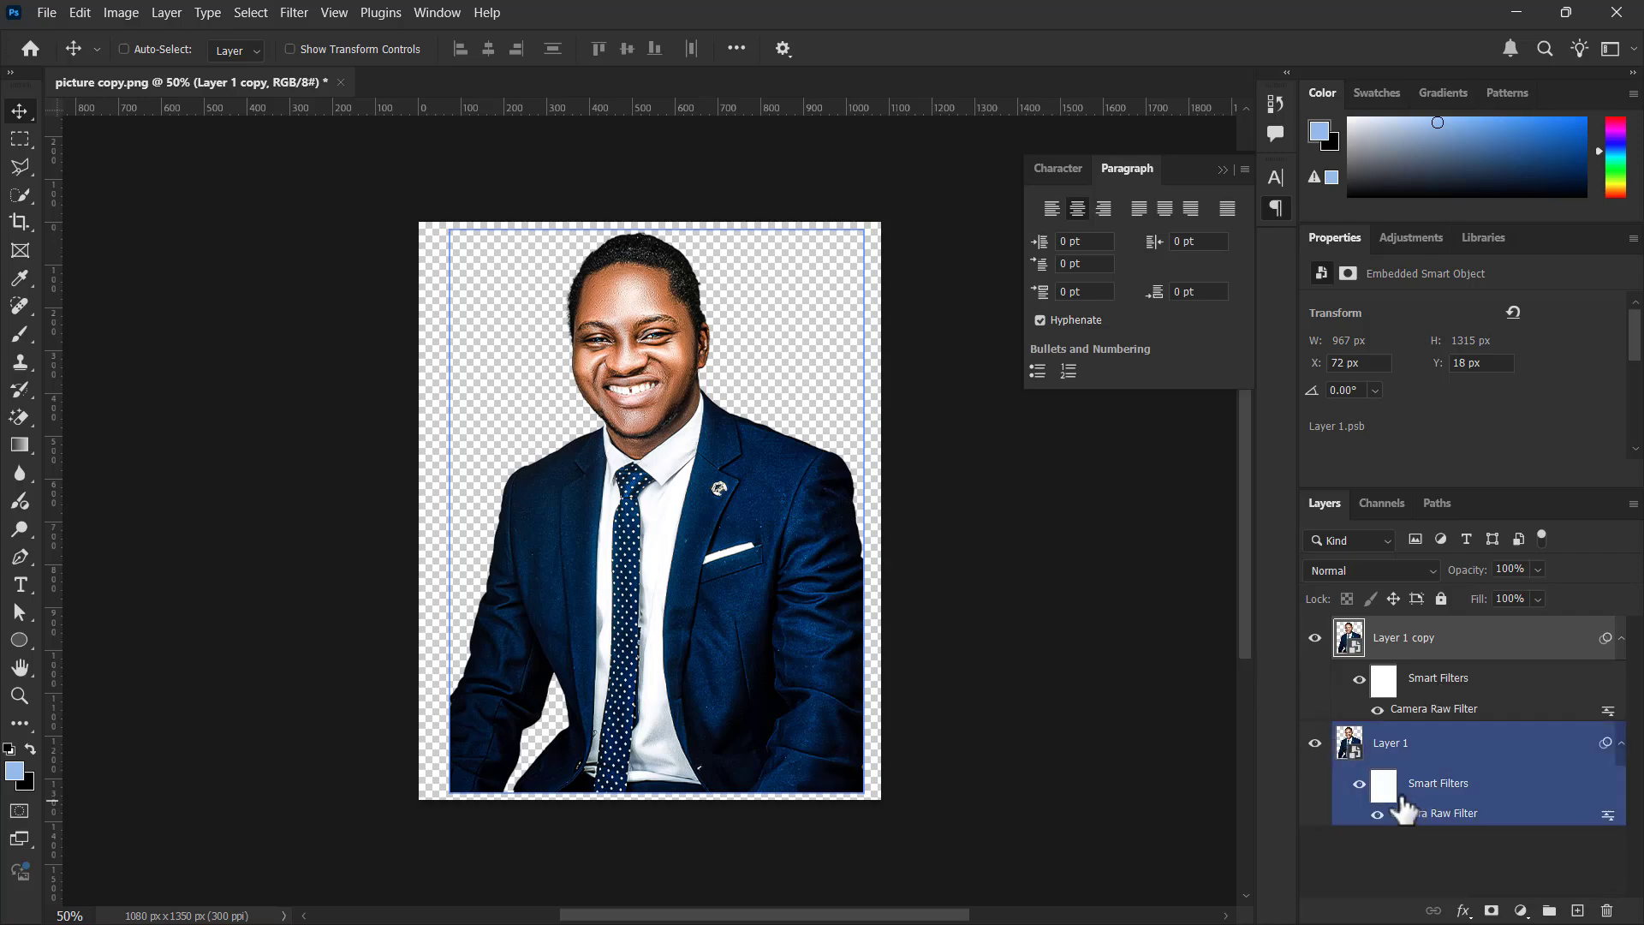
left_click(1380, 832)
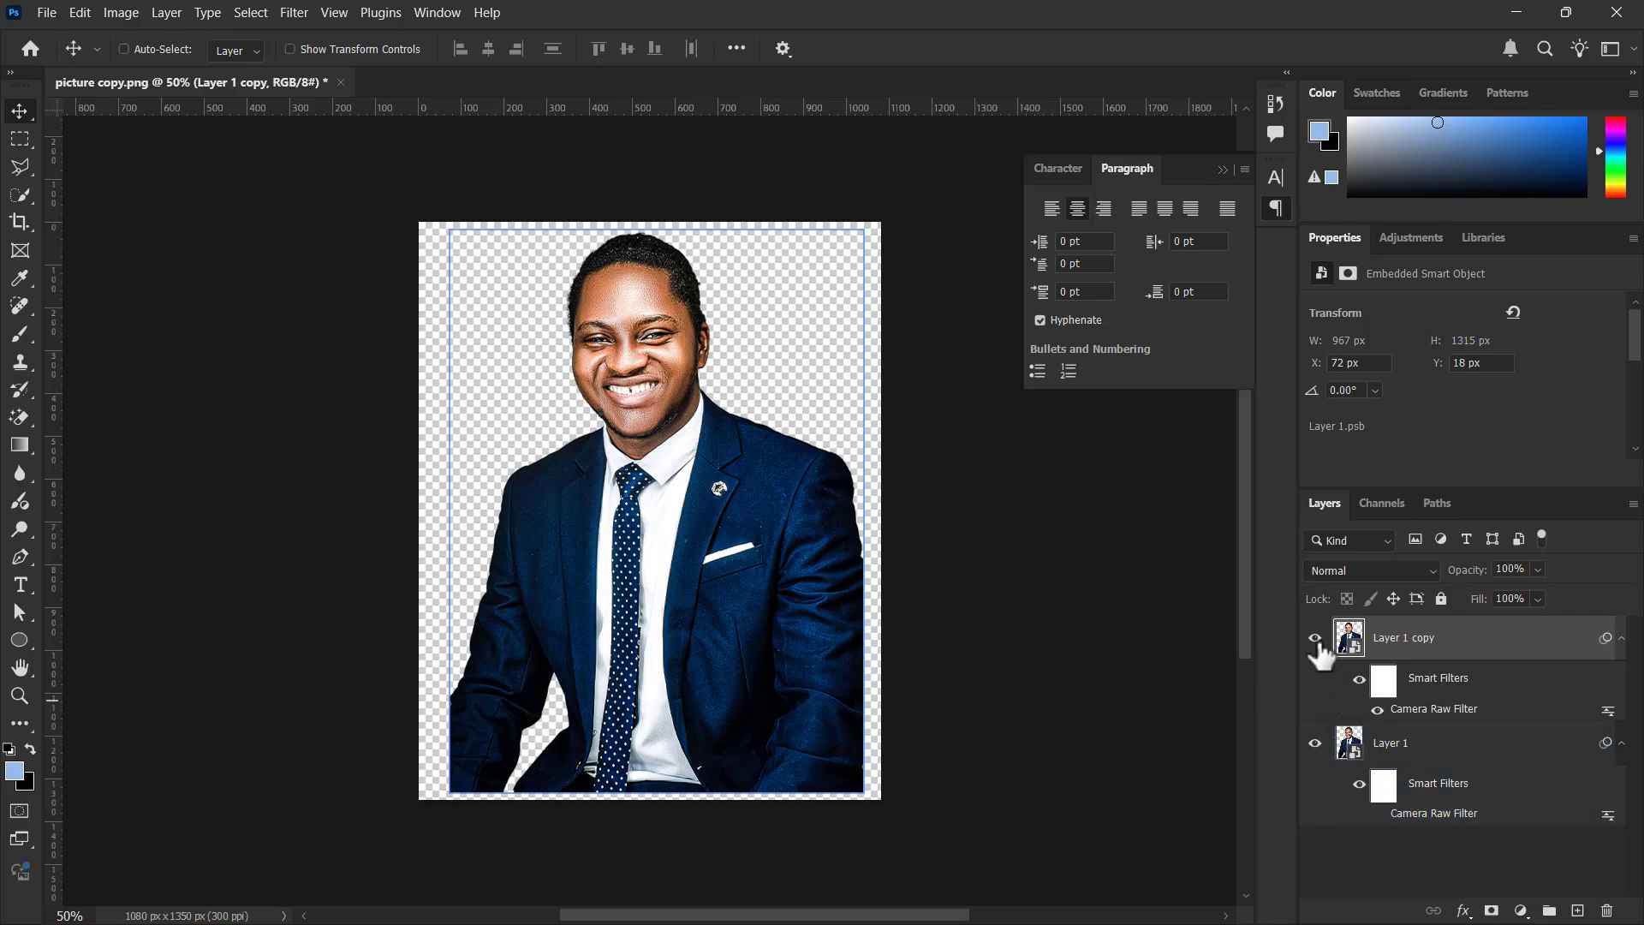
Compare the filtered portrait copy with the unfiltered original by hiding and showing Layer 1 copy
left_click(1316, 638)
left_click(1316, 639)
left_click(1316, 639)
left_click(1316, 639)
left_click(1317, 639)
left_click(1316, 639)
key("ctrl+u")
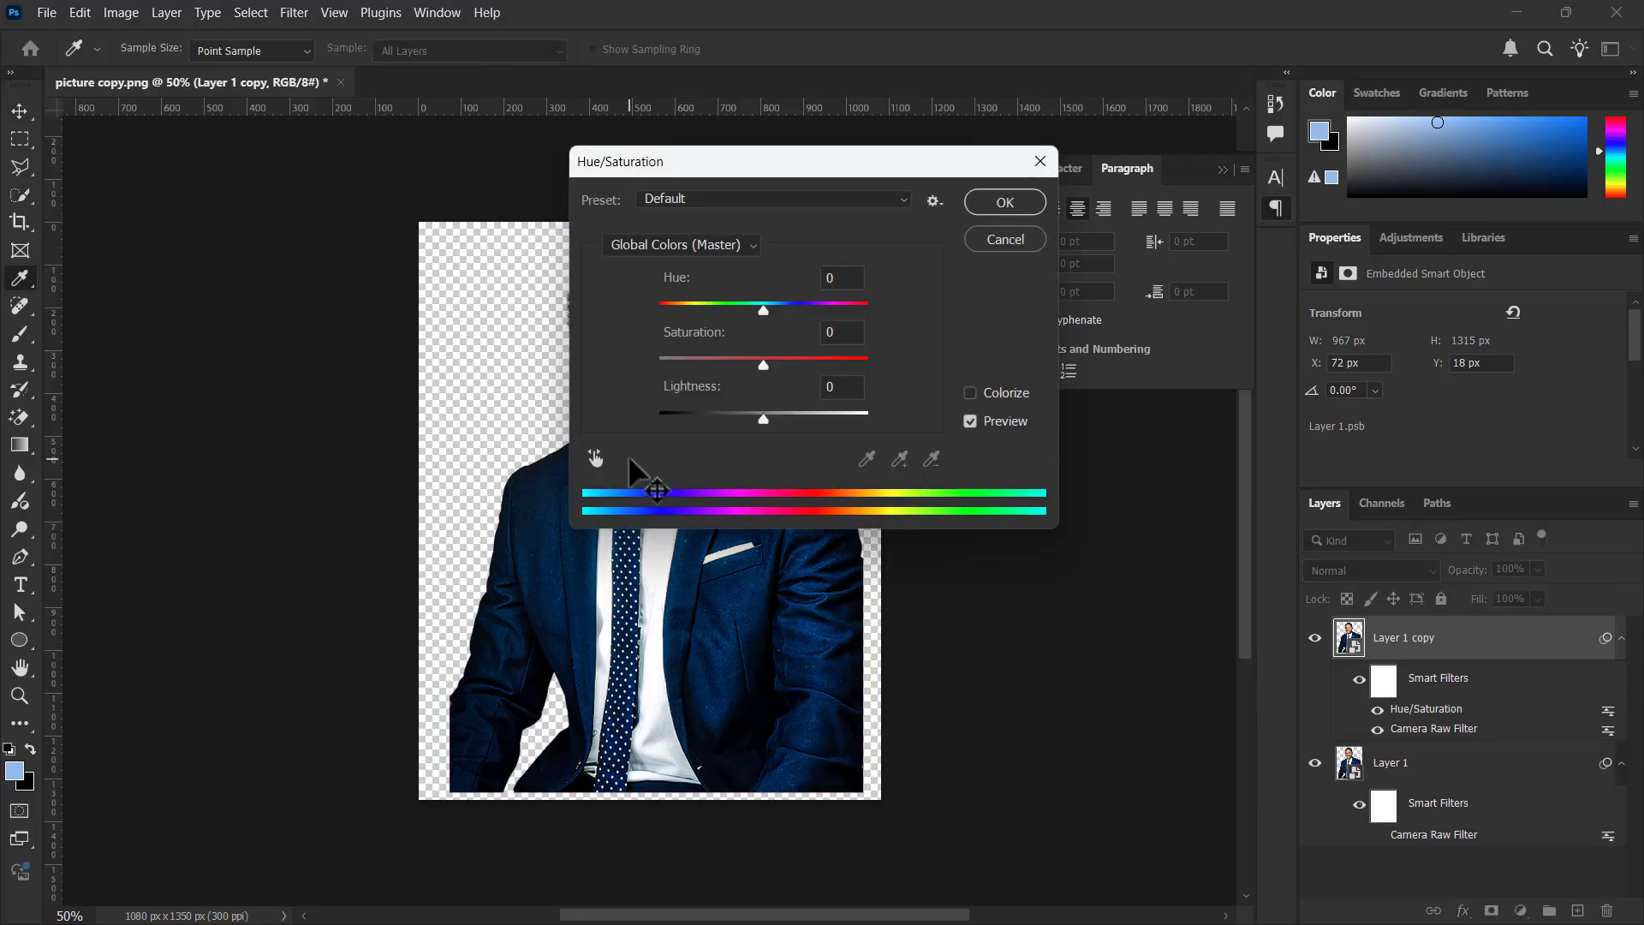
left_click_drag(697, 170, 960, 221)
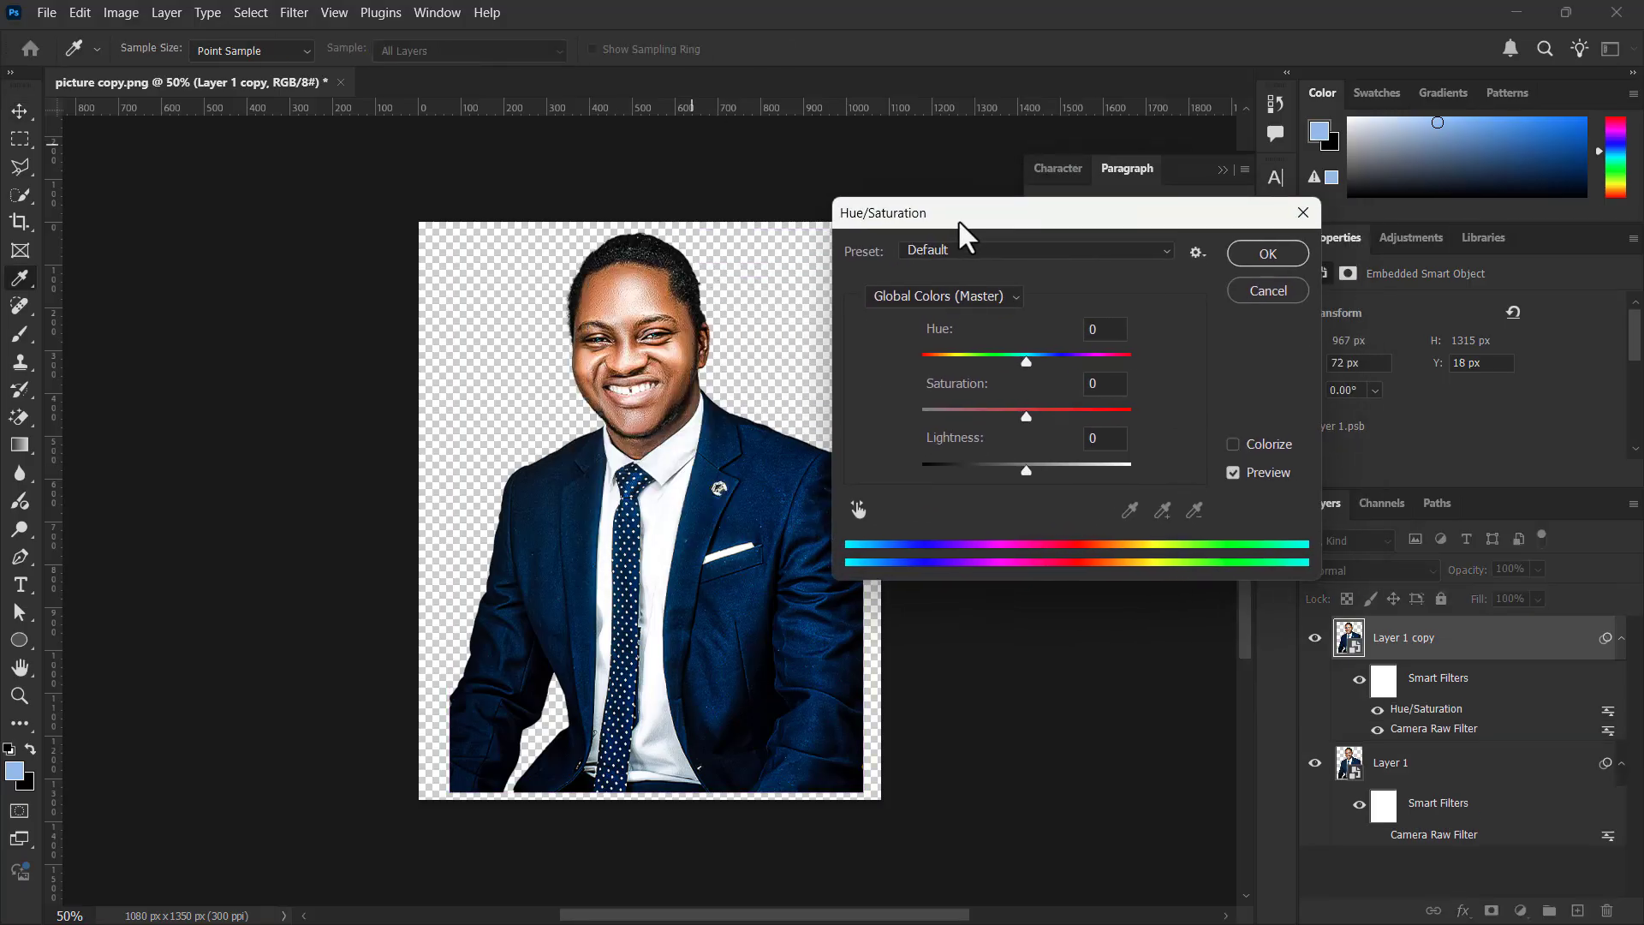
left_click(1268, 292)
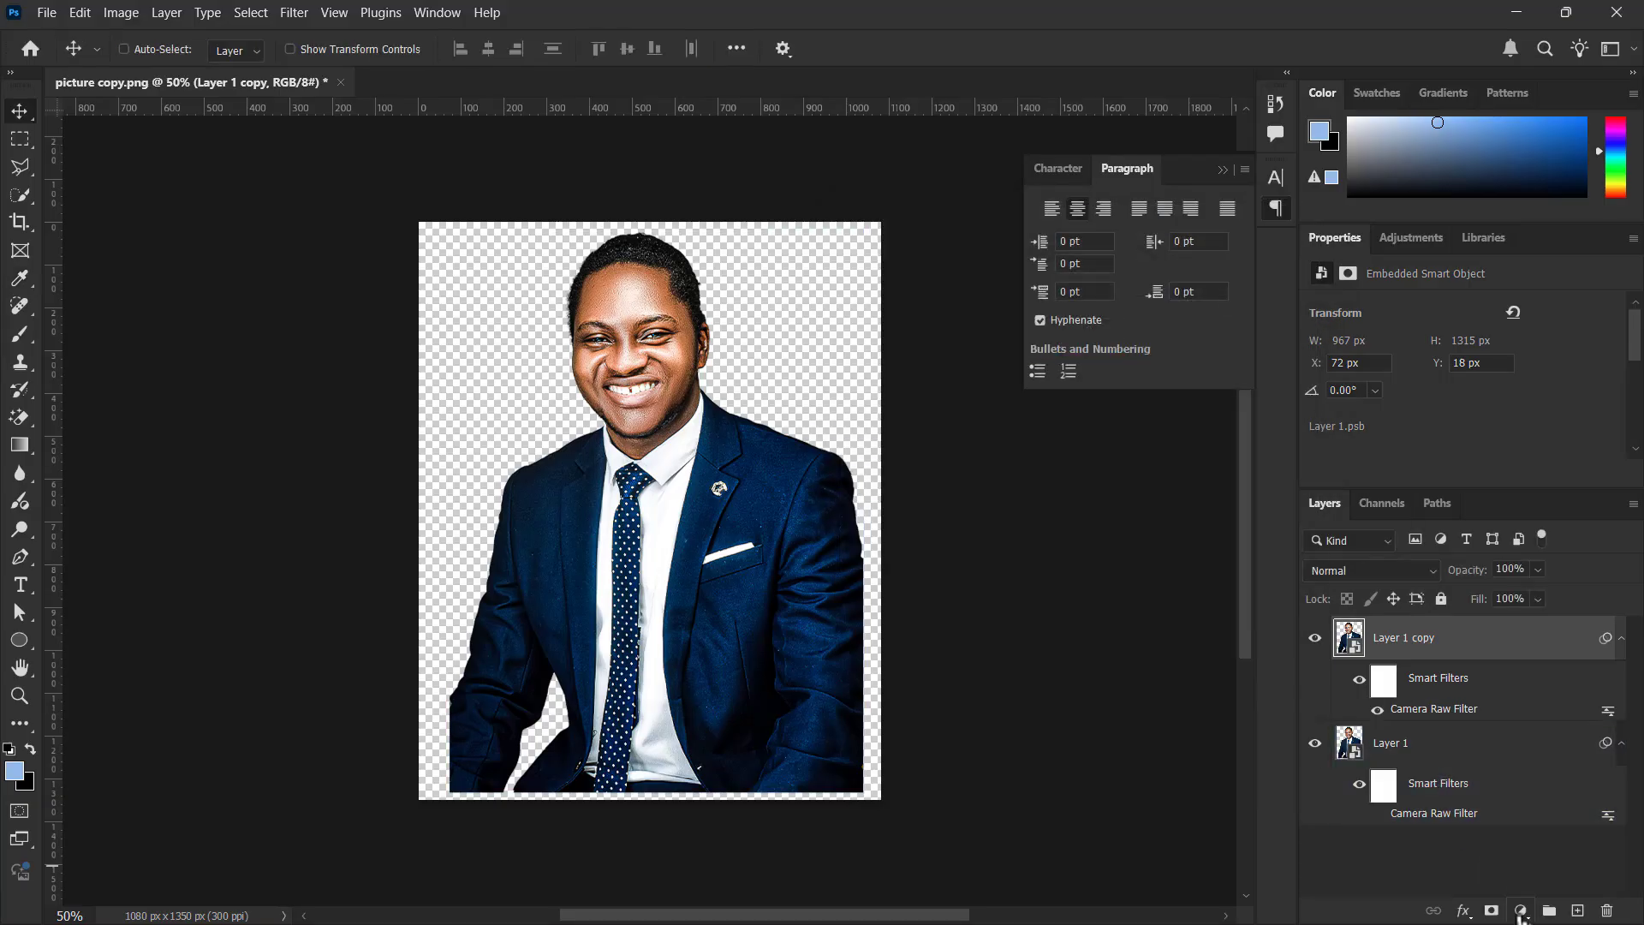
Apply a Hue/Saturation adjustment to Layer 1 copy with Saturation set to -20
left_click(1521, 911)
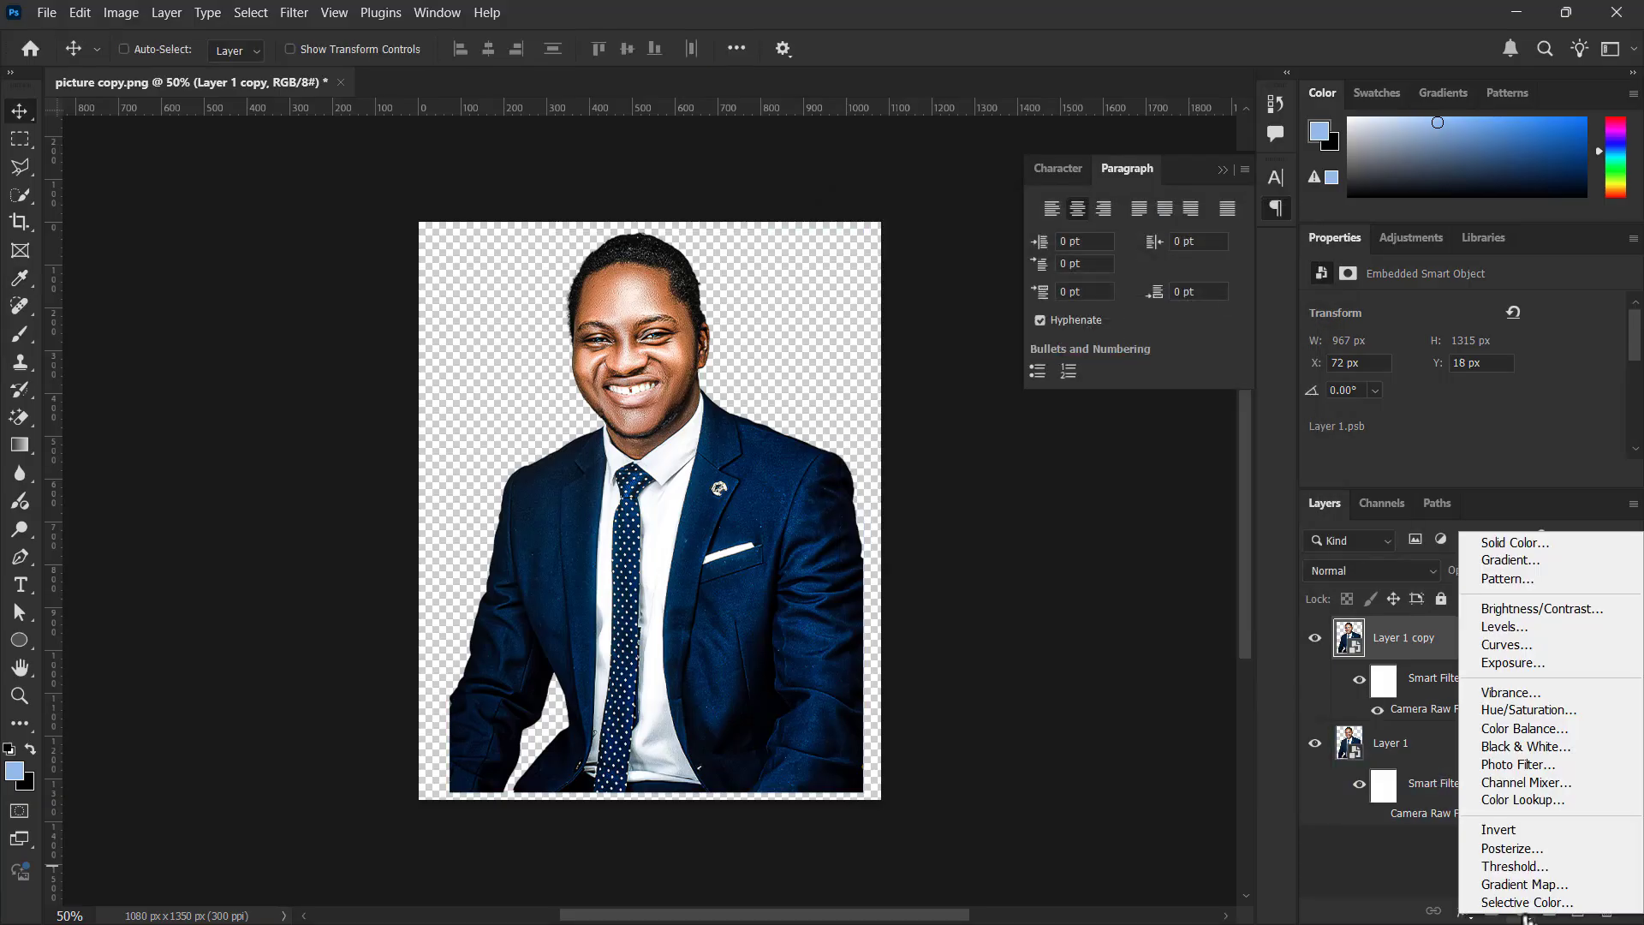
left_click(1428, 640)
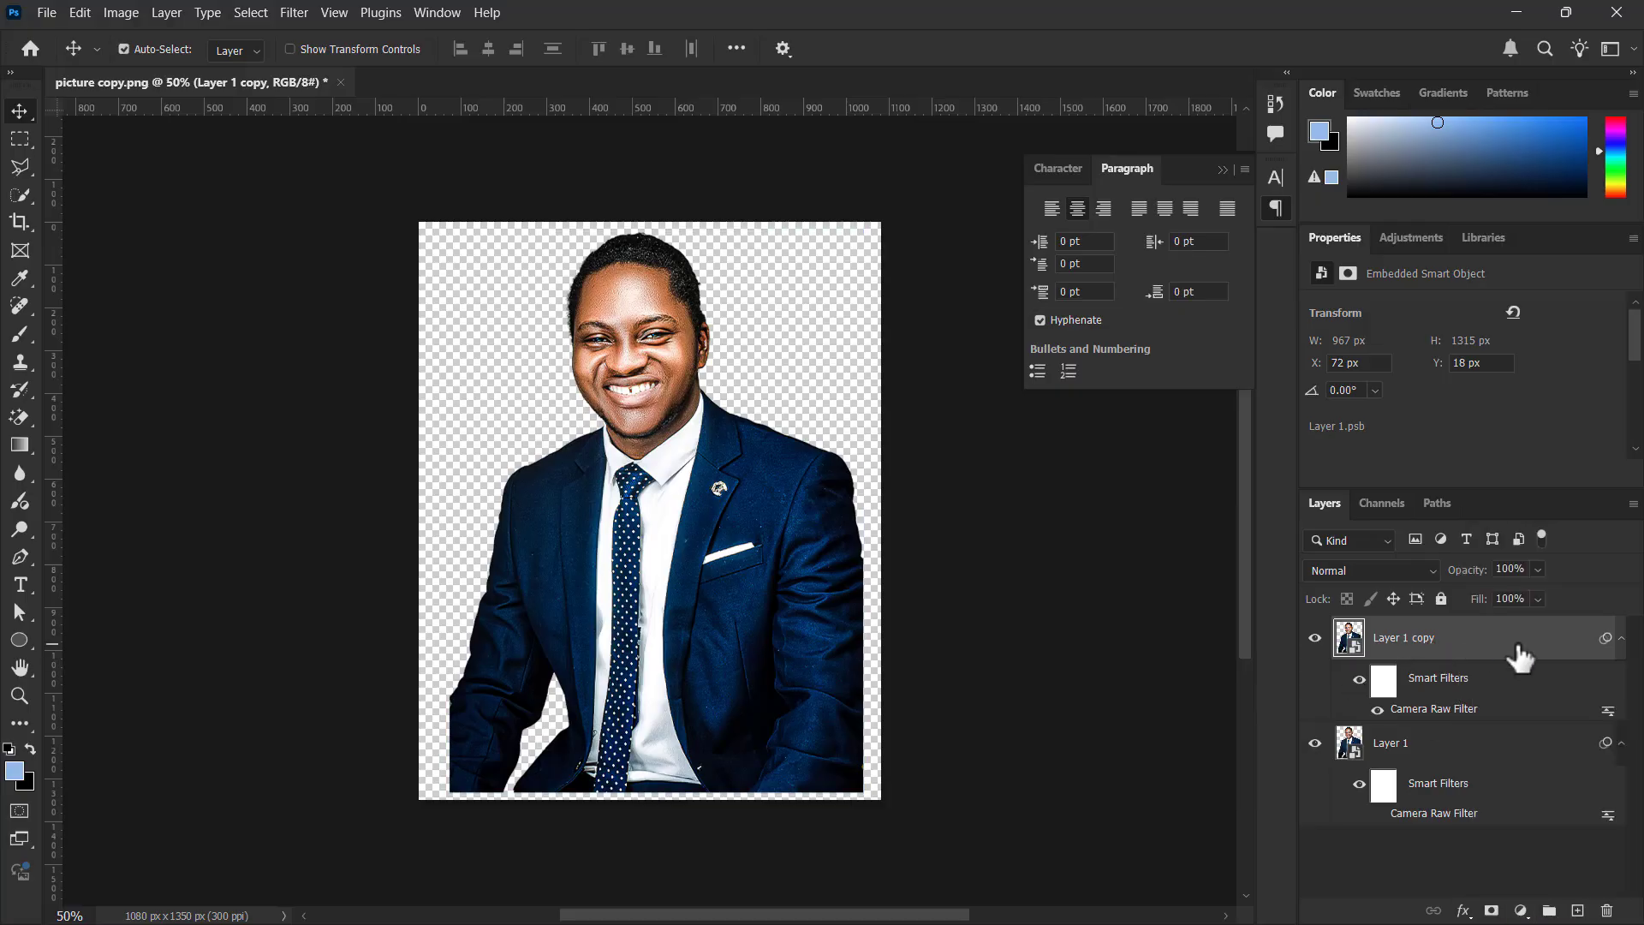
key("ctrl+u")
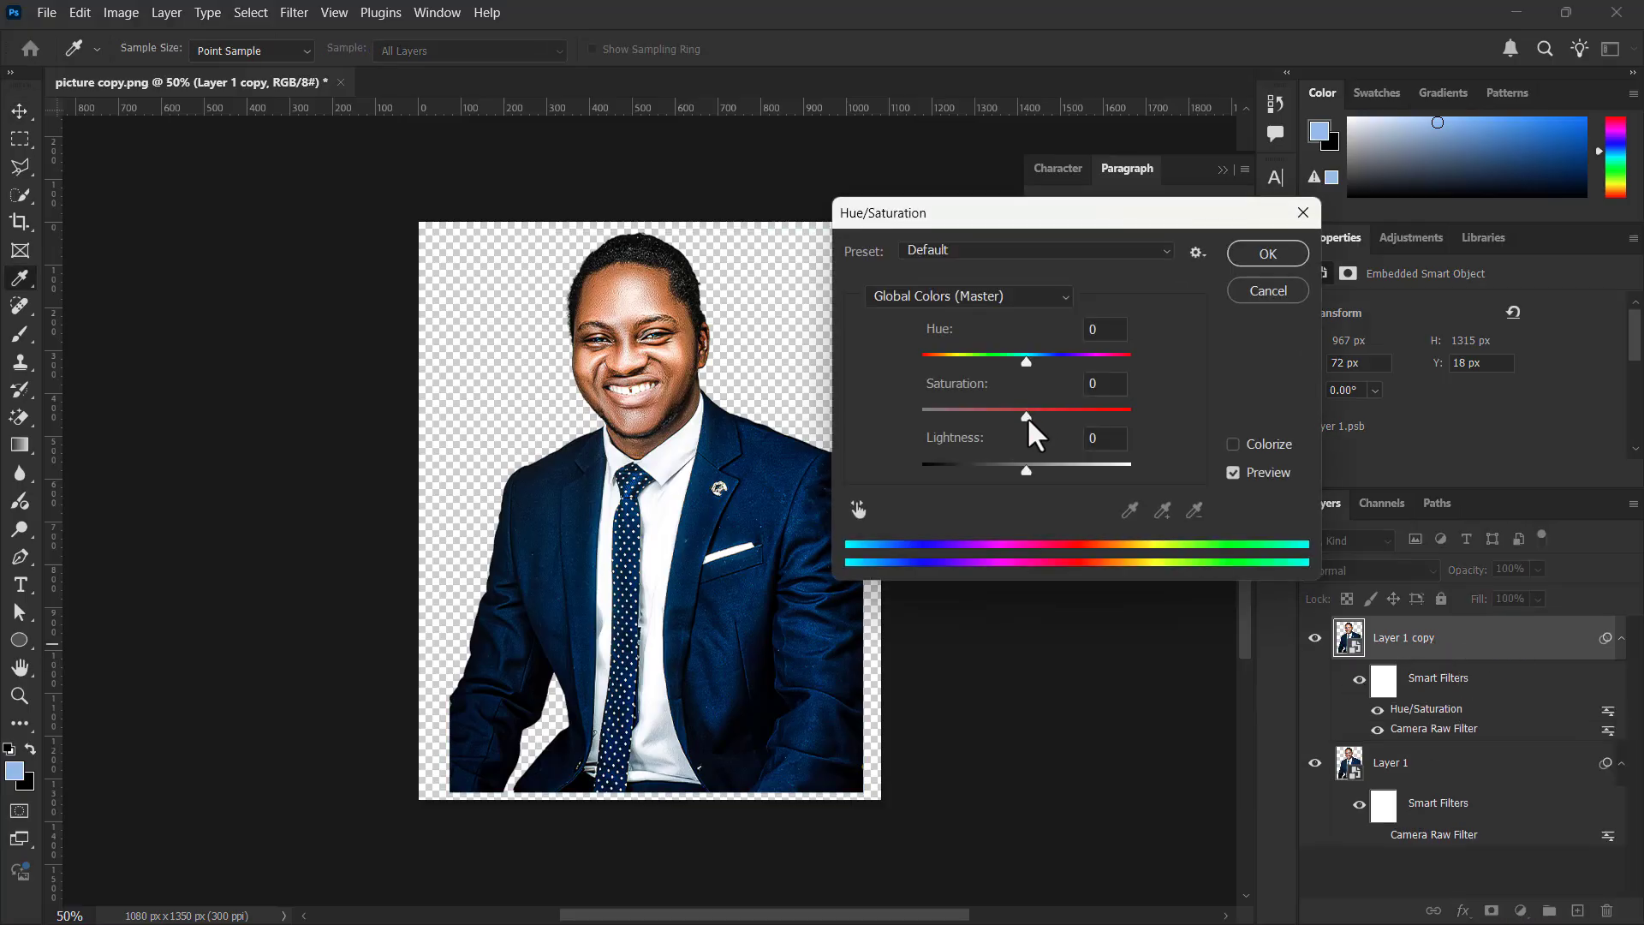
left_click_drag(1026, 416, 1003, 418)
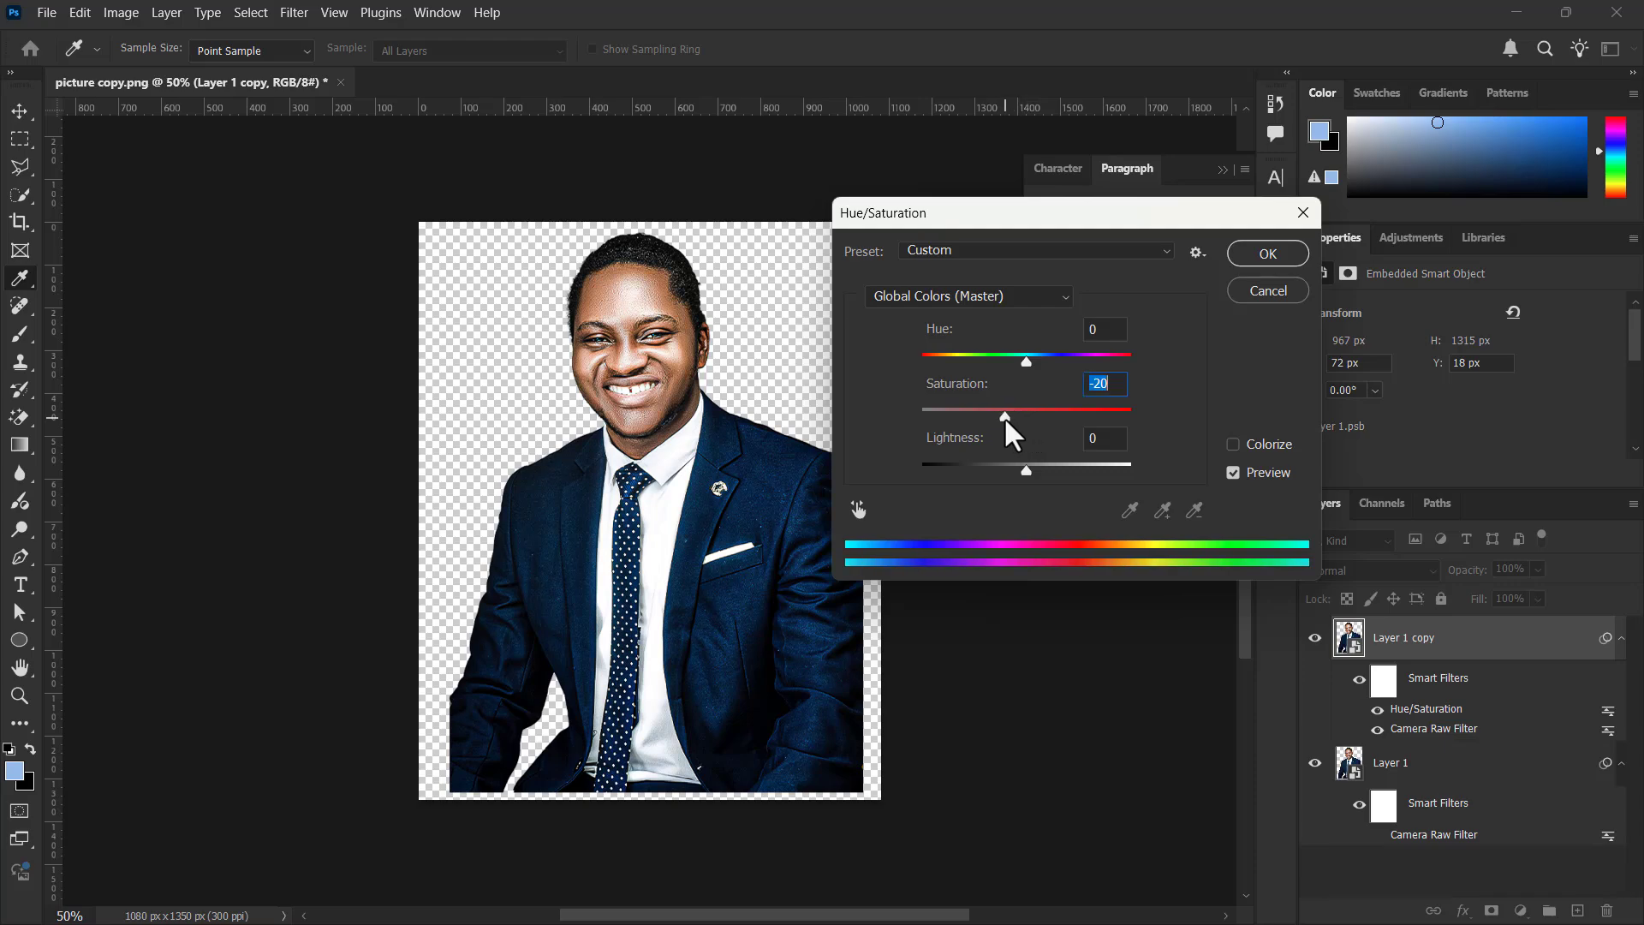
left_click(1268, 253)
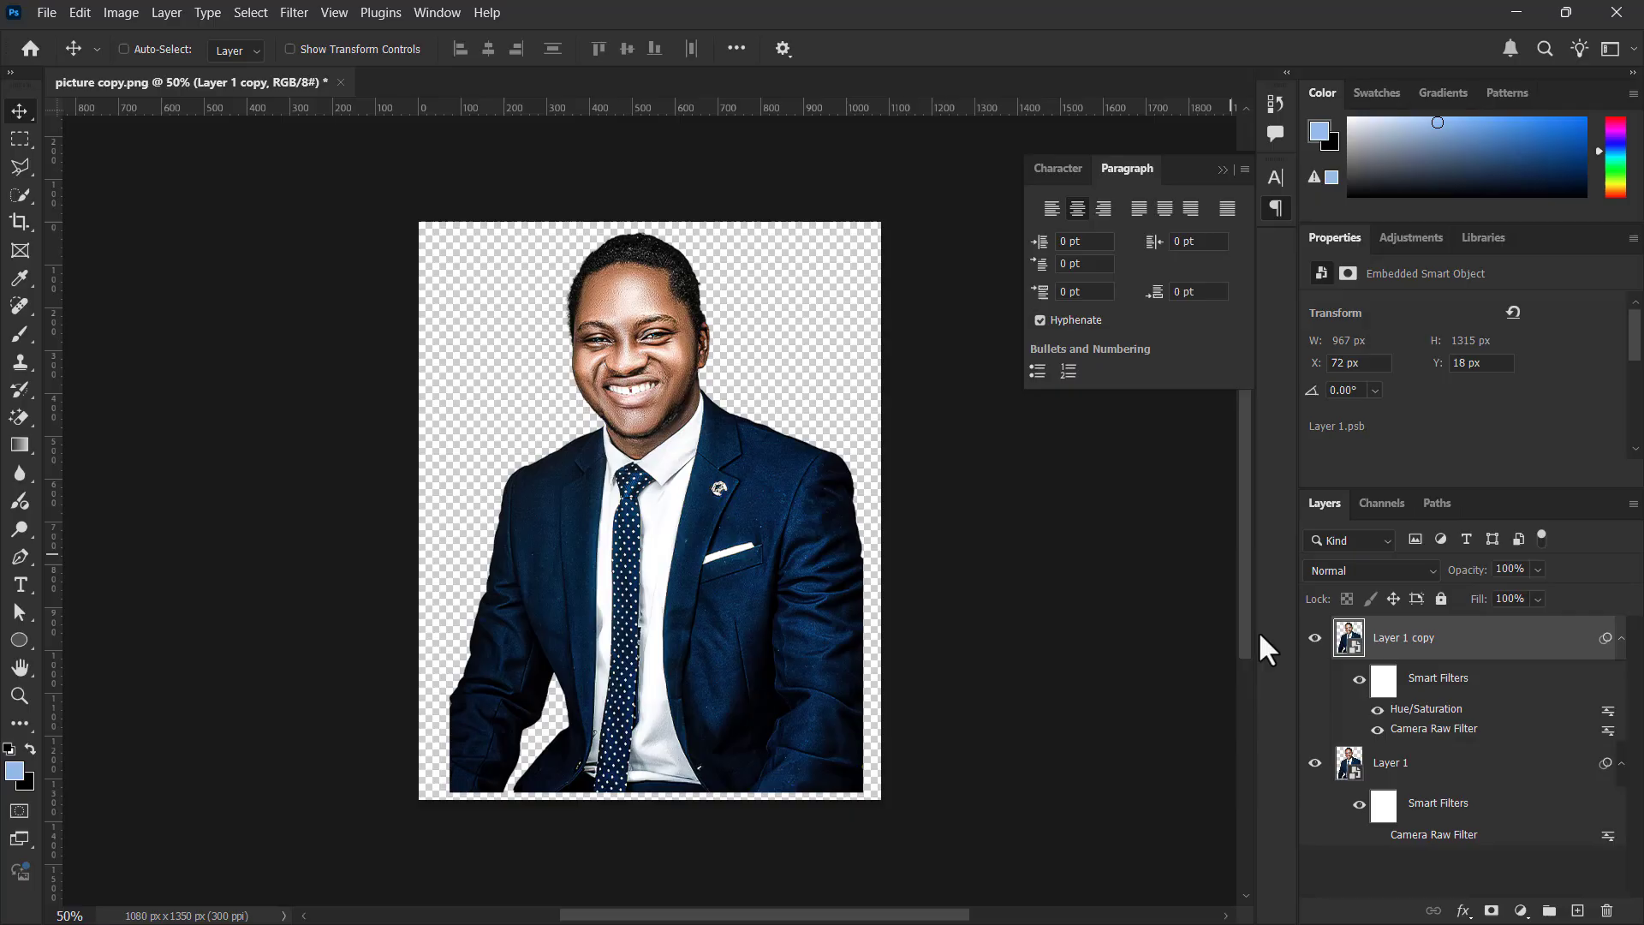
Compare the desaturated portrait with the unfiltered original by hiding and showing Layer 1 copy
left_click(1315, 638)
left_click(1315, 638)
left_click(1315, 638)
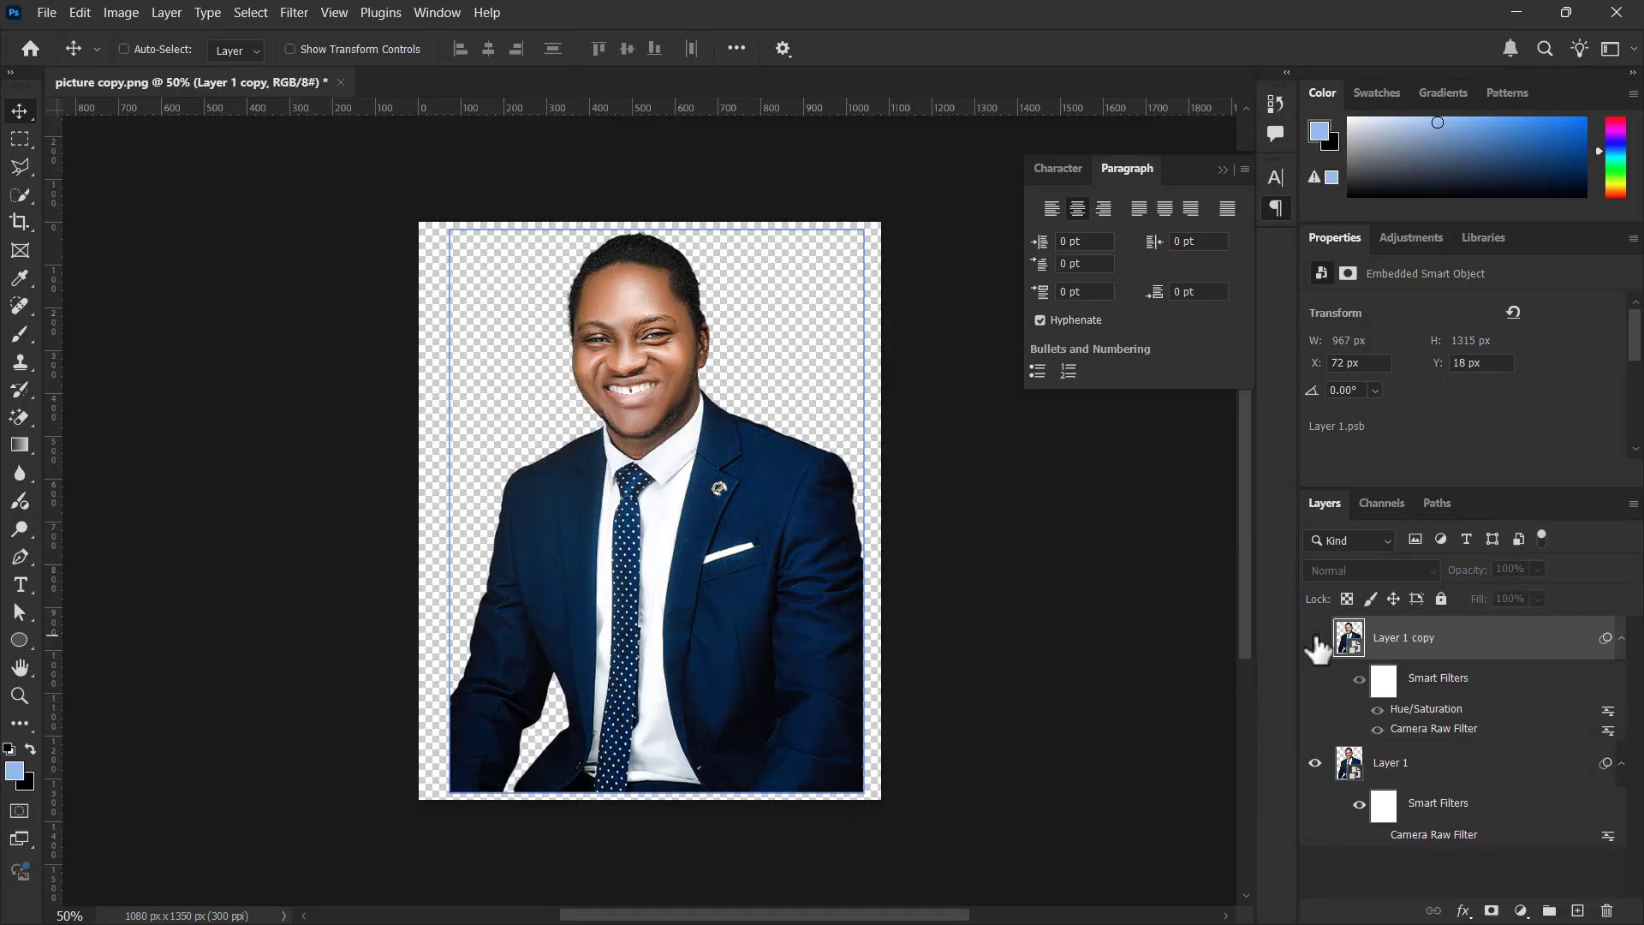
left_click(1315, 638)
scroll(724, 522, "up", 1)
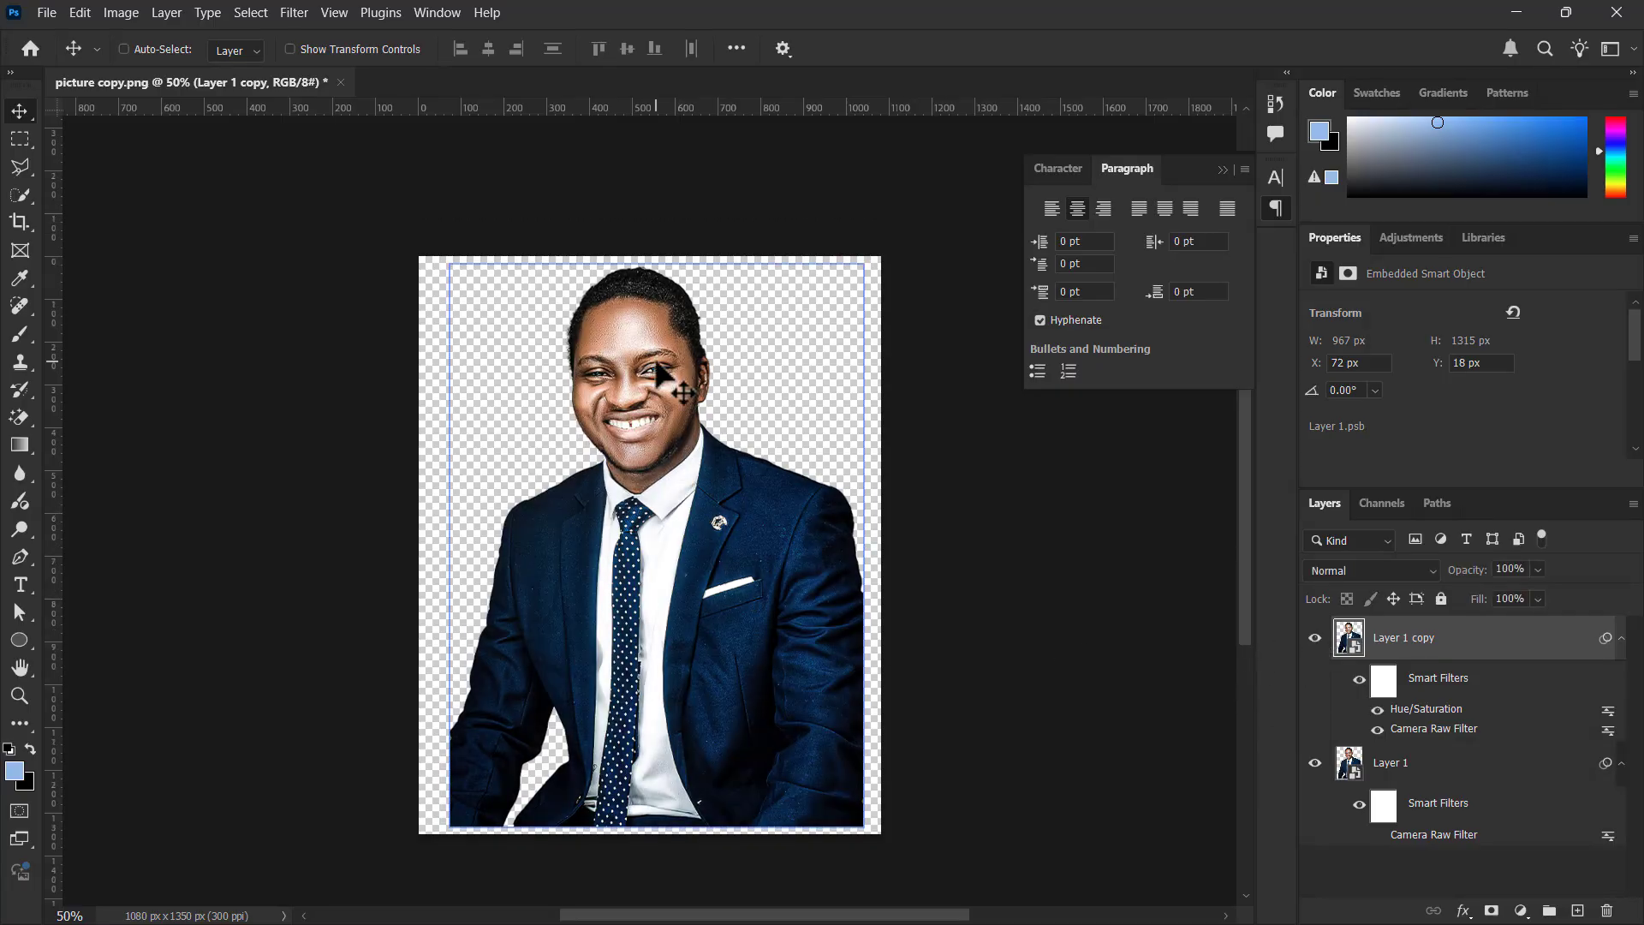
scroll(660, 370, "down", 3)
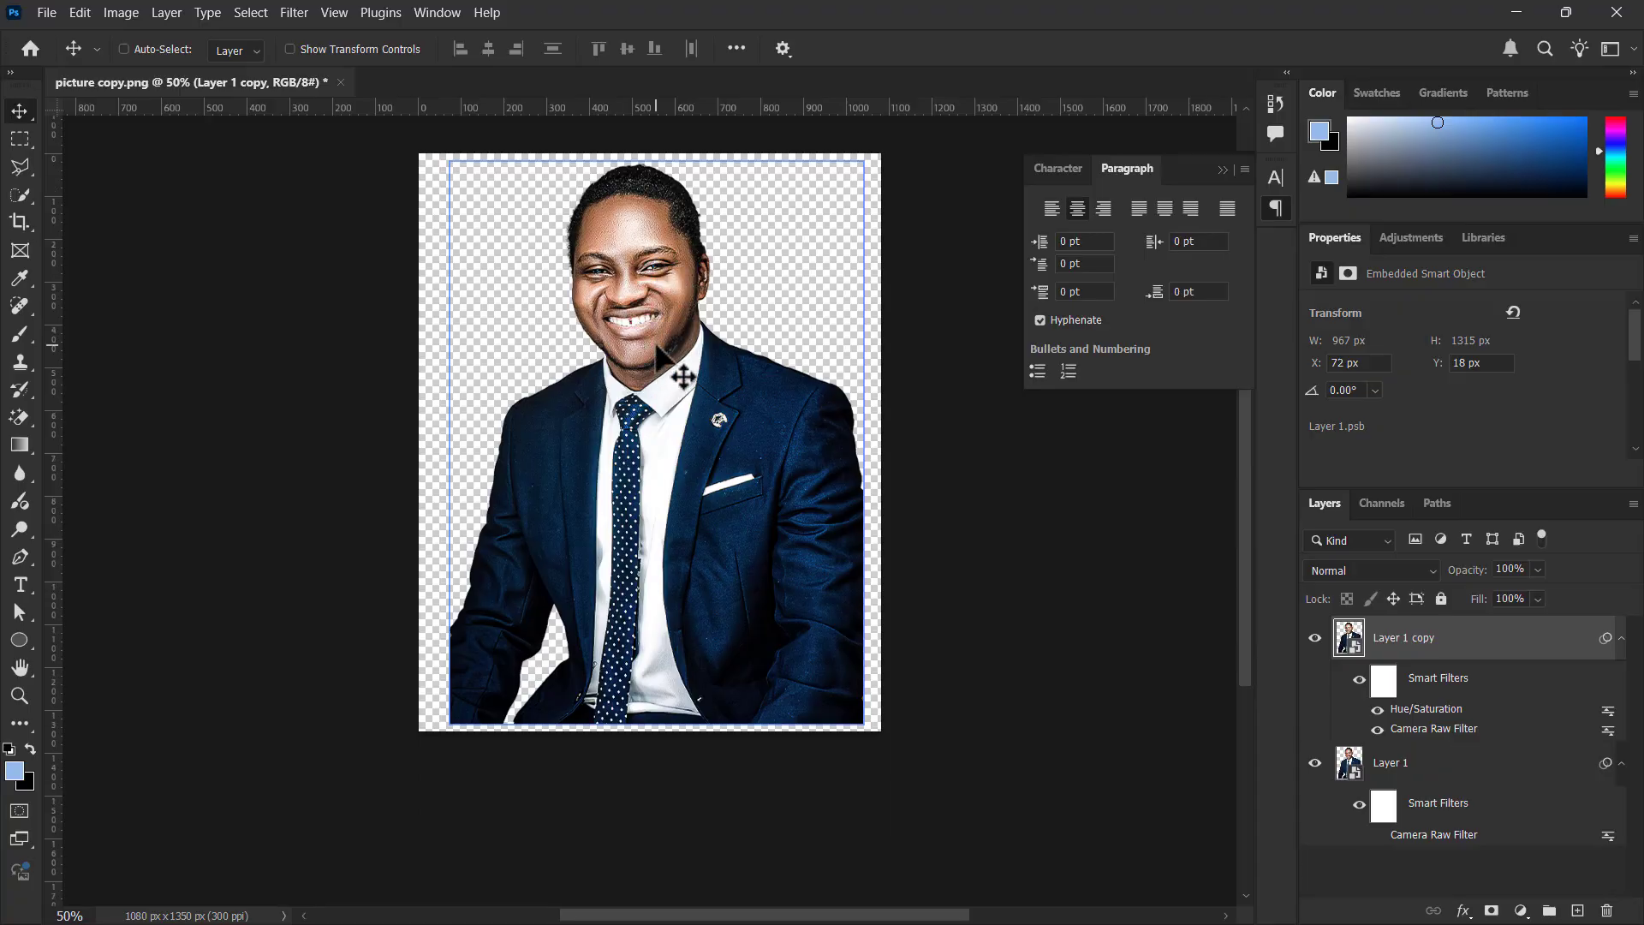
scroll(658, 348, "up", 2)
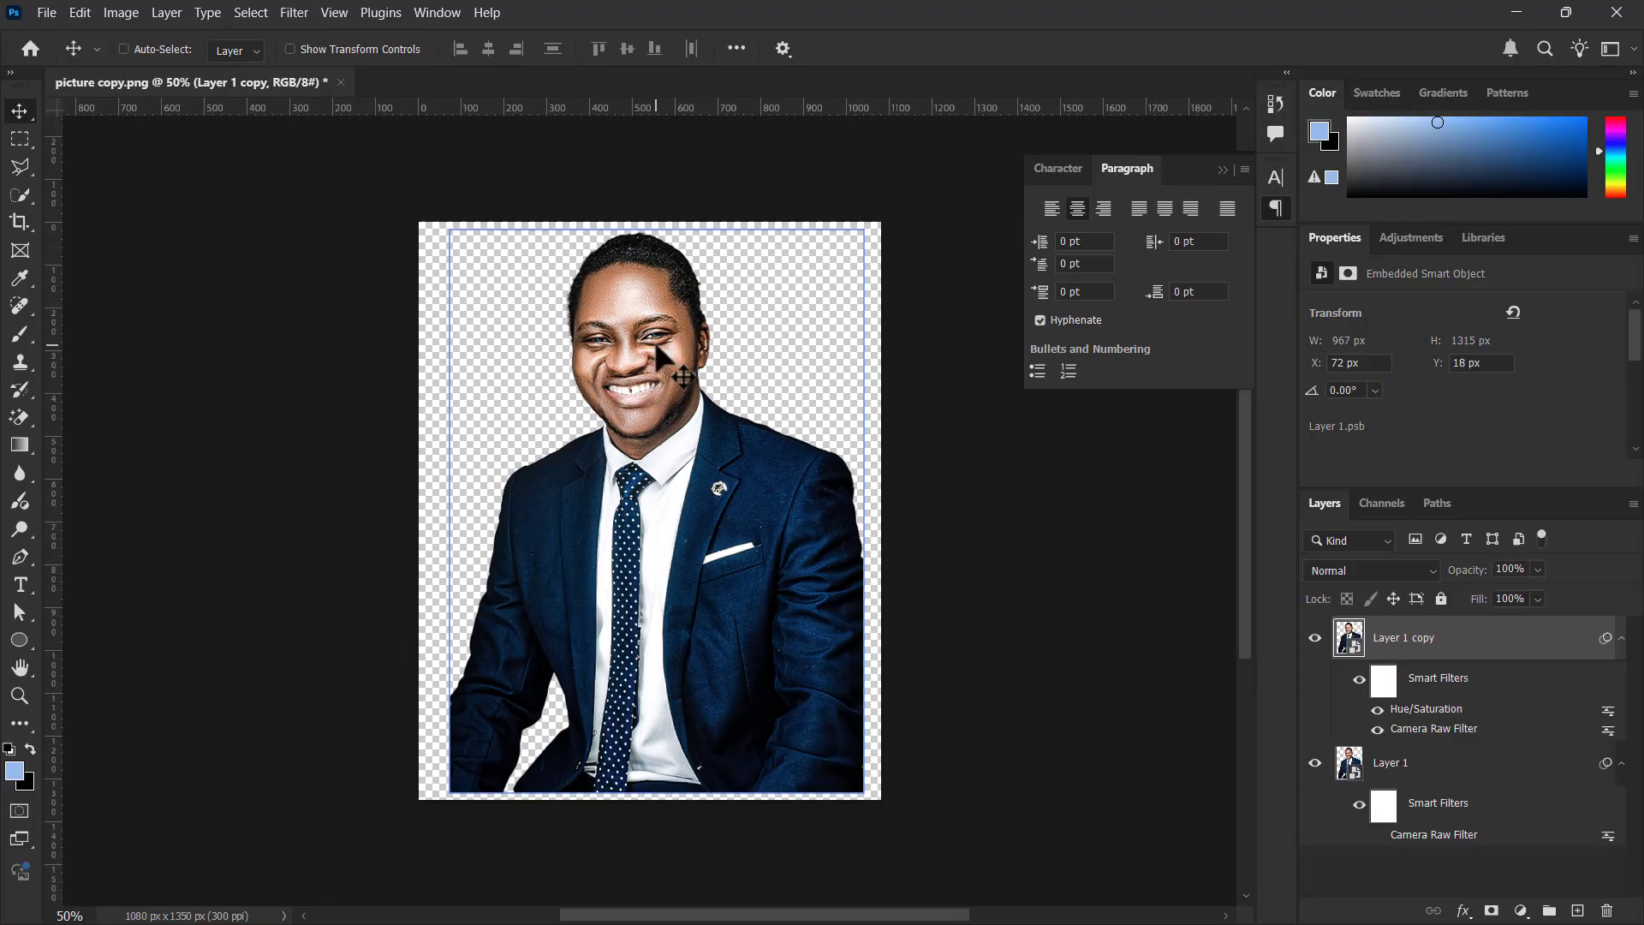
Start a quick PNG export of the portrait and choose the picture folder inside Downloads as its destination
left_click(52, 15)
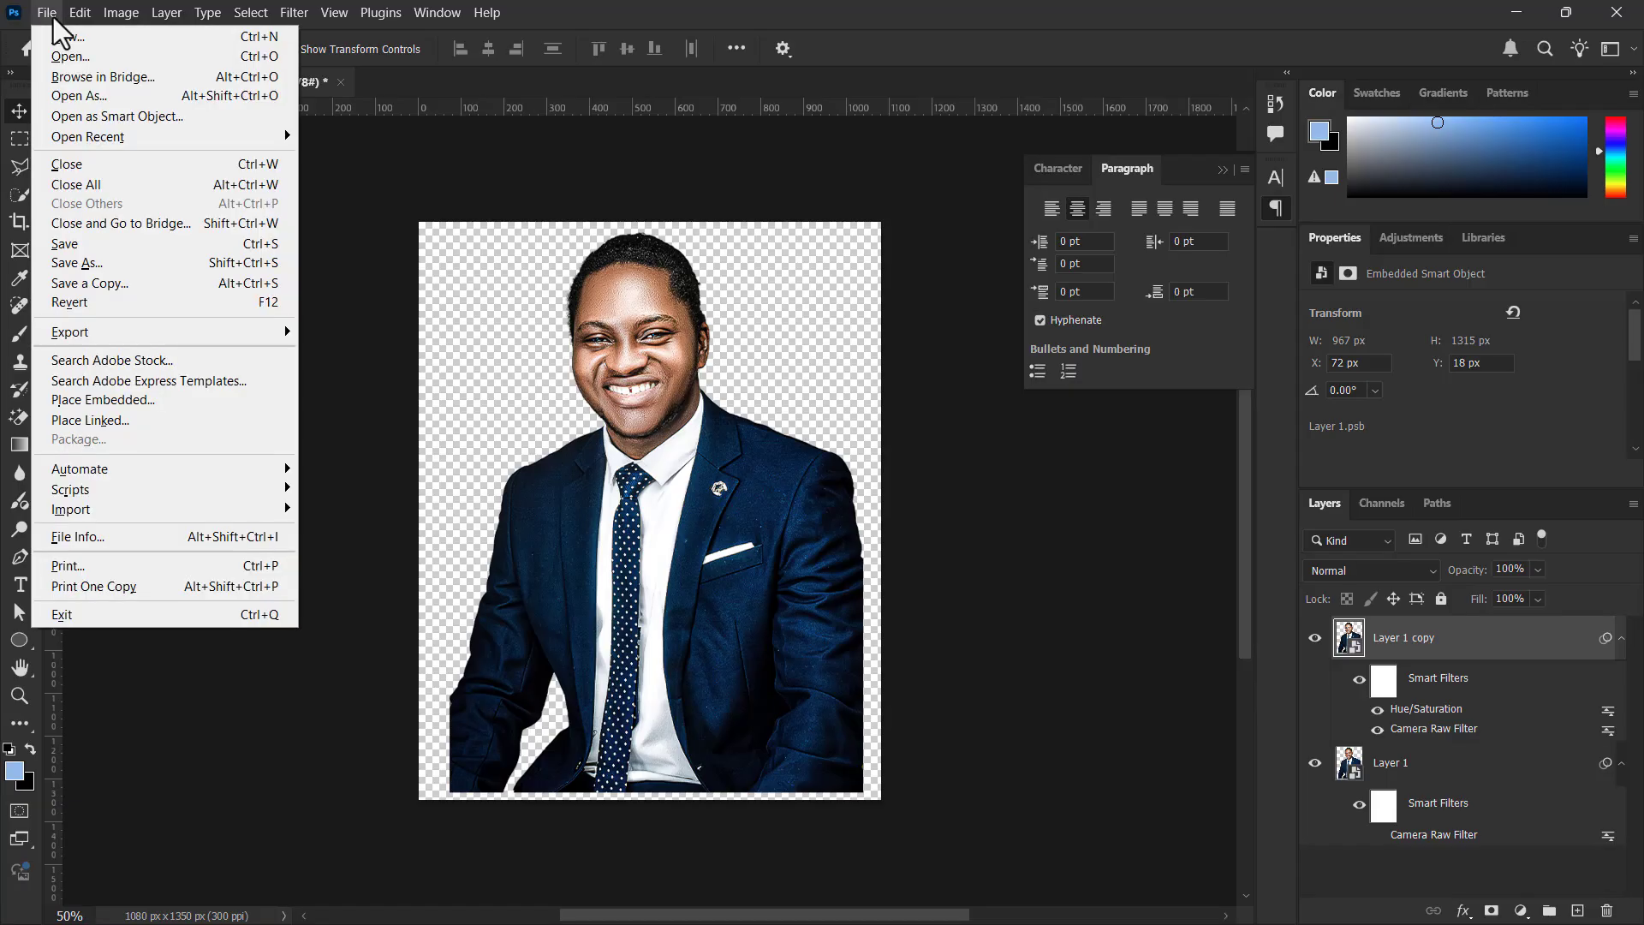
left_click(55, 10)
left_click(60, 17)
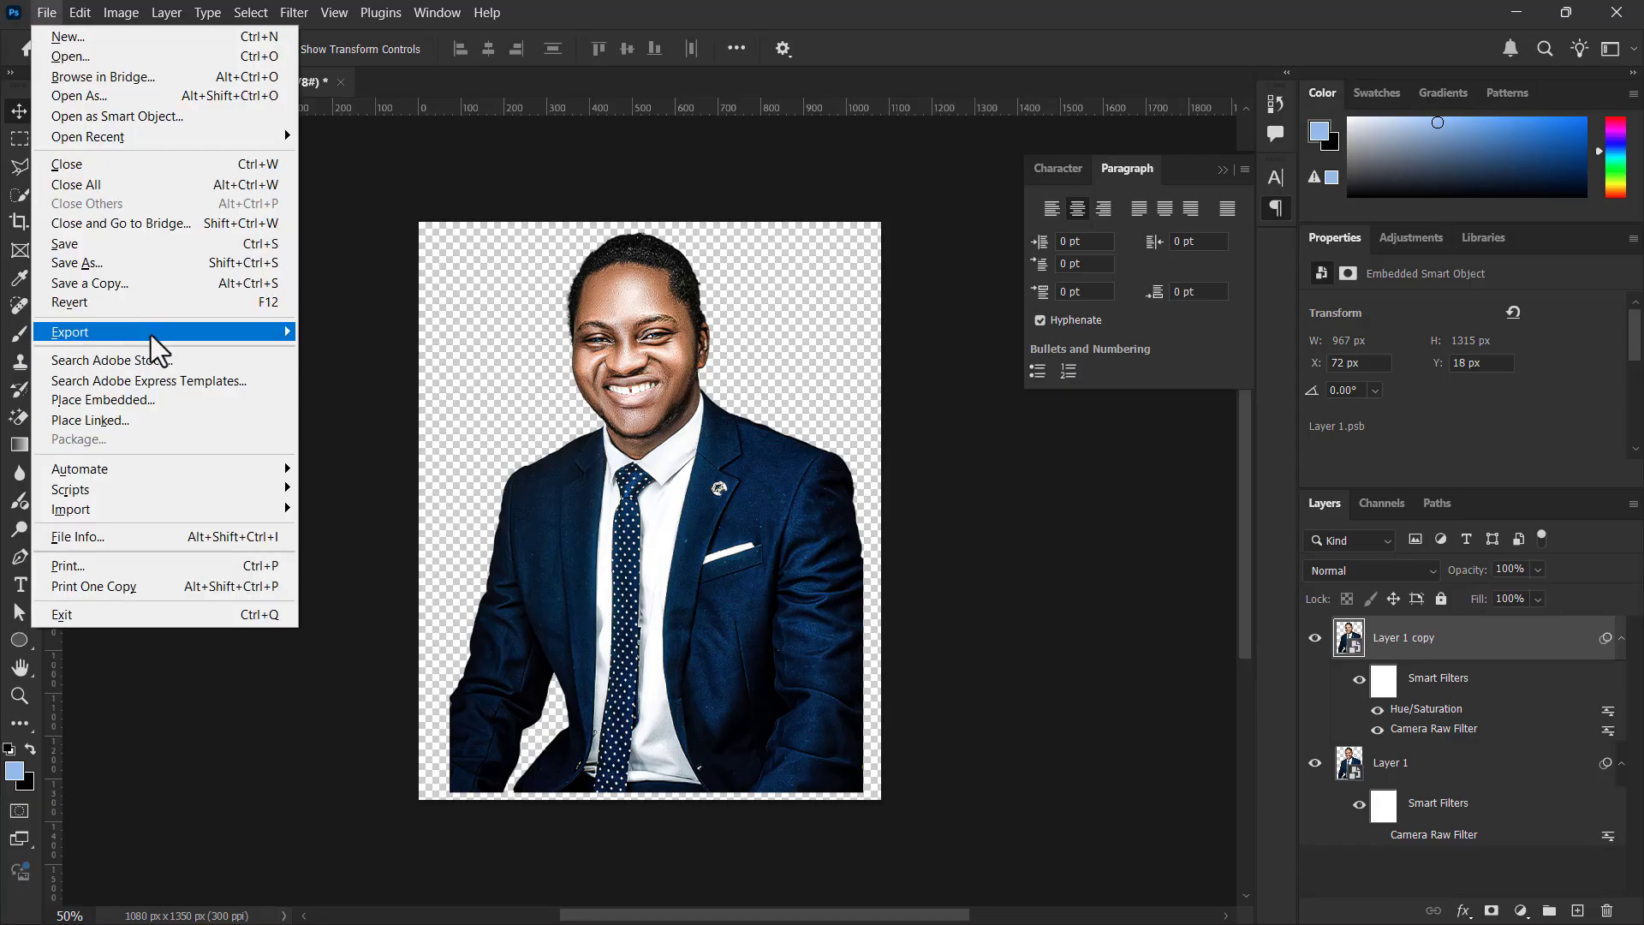
mouse_move(150, 329)
left_click(343, 327)
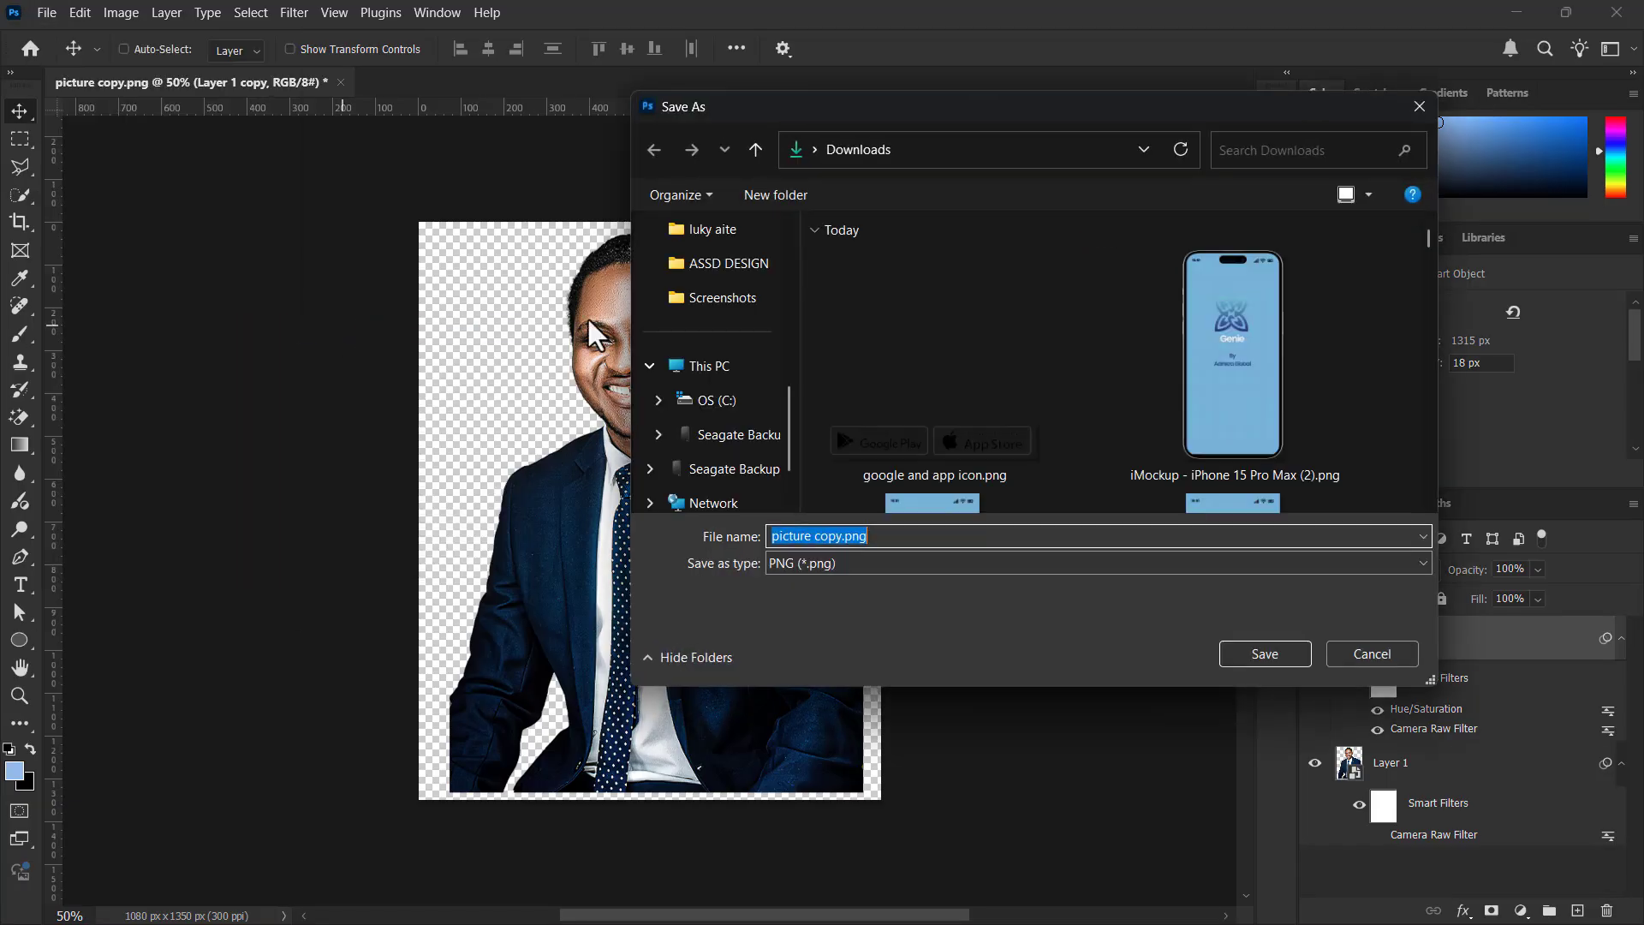
scroll(904, 429, "down", 5)
double_click(947, 388)
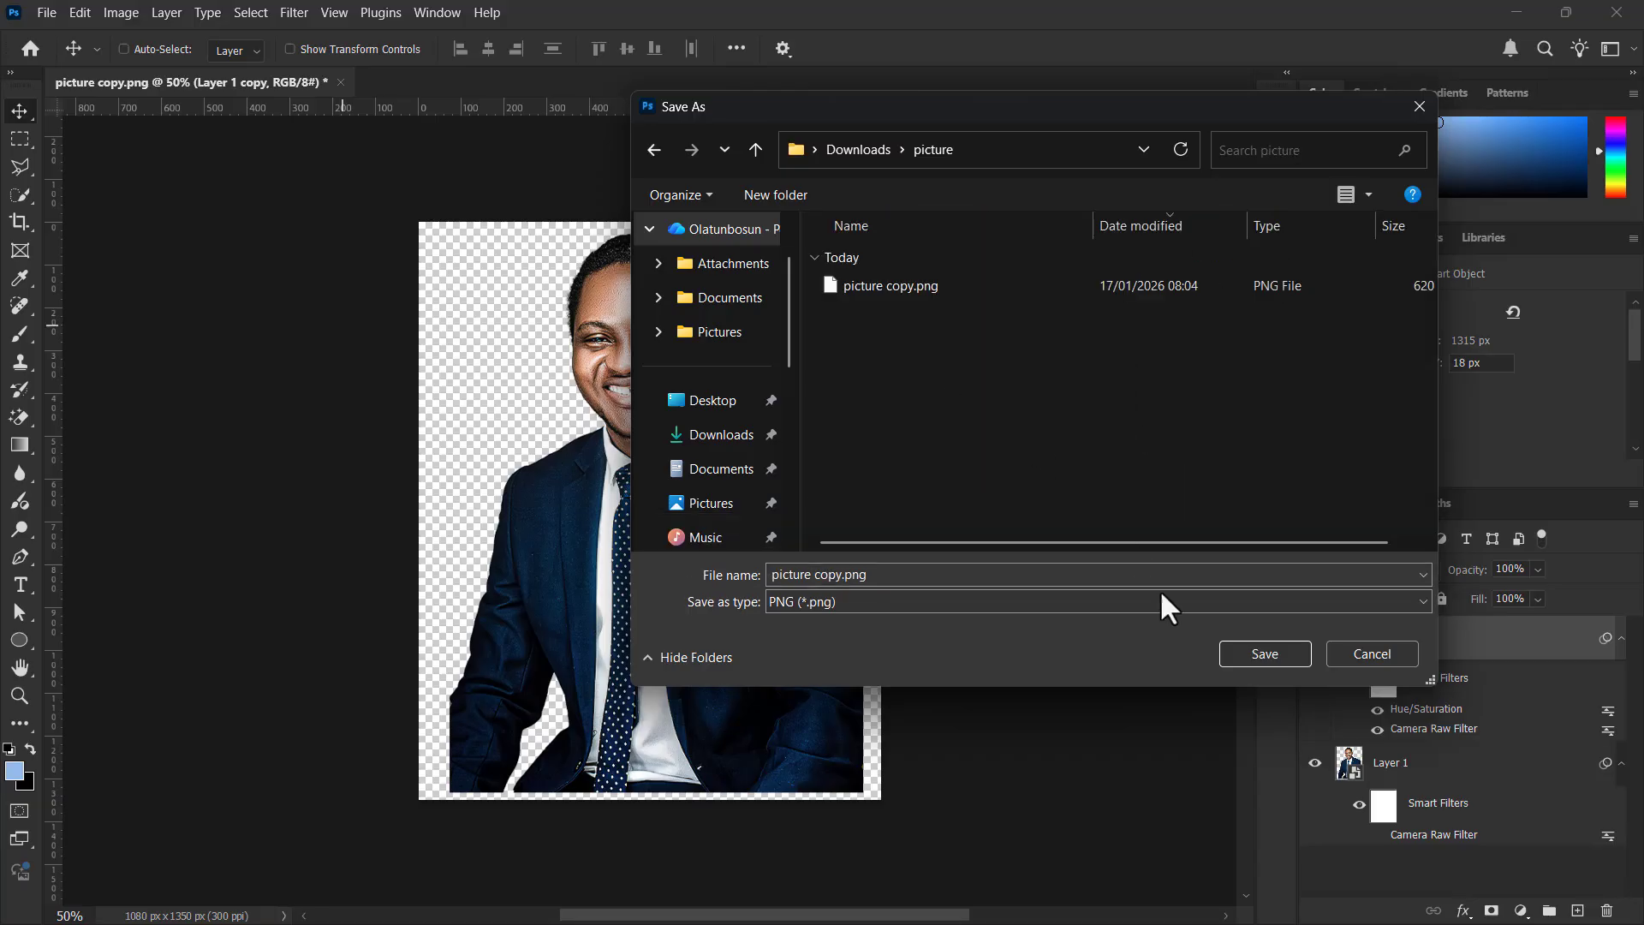
Name the exported PNG "picture camera raw" and save it without overwriting picture copy.png
left_click(1247, 654)
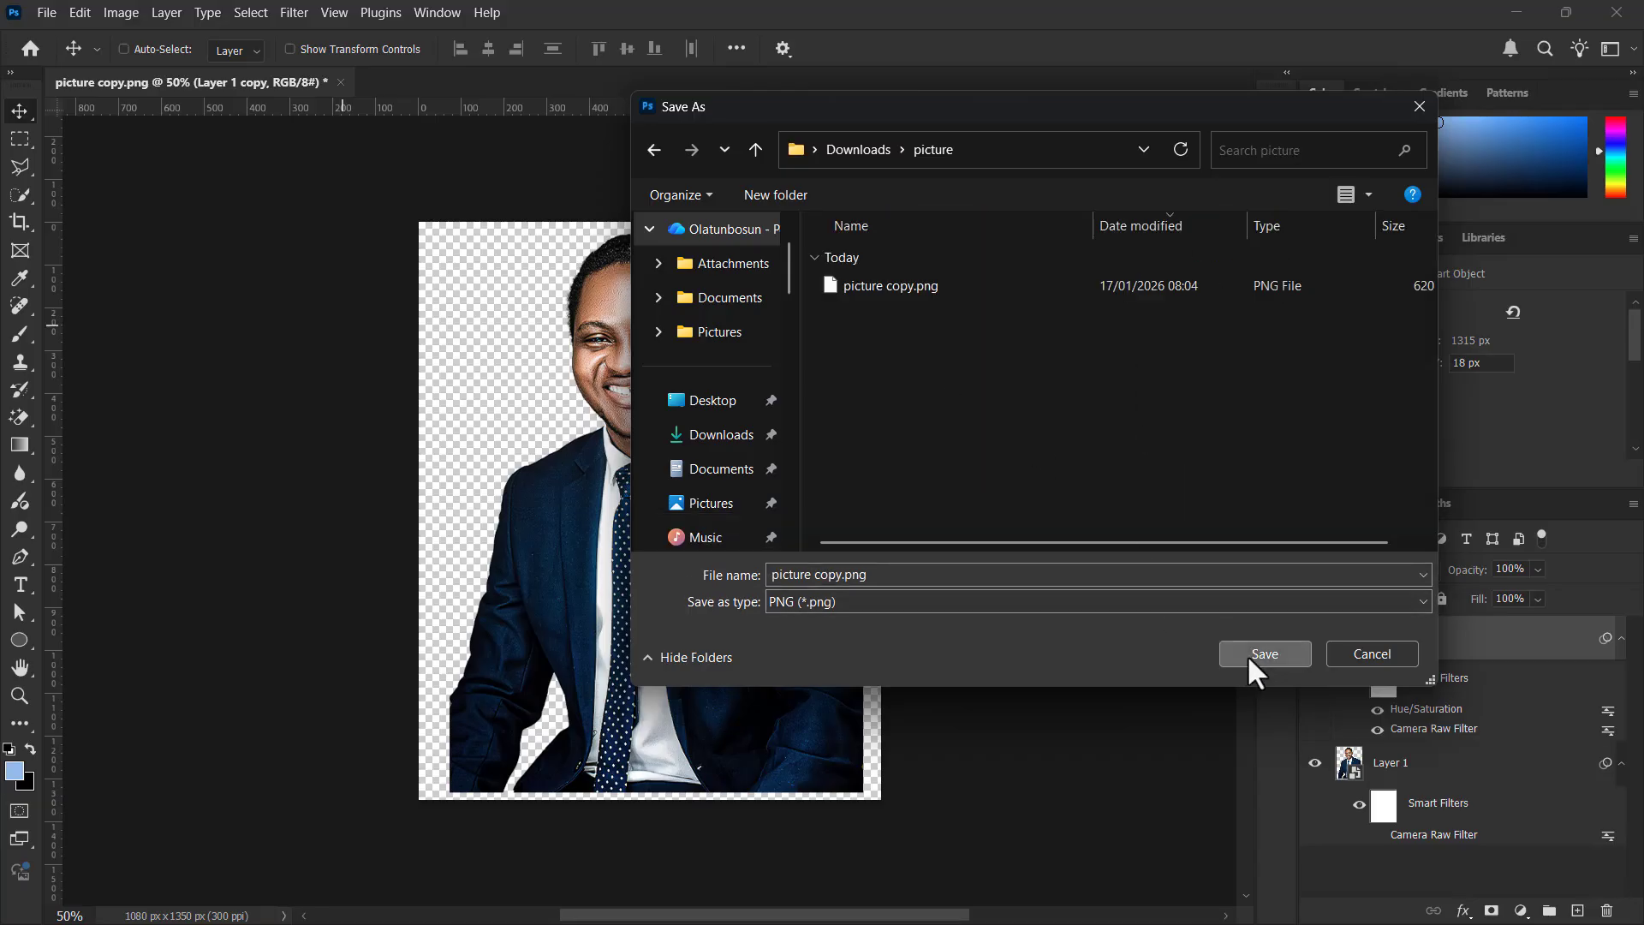
left_click(953, 476)
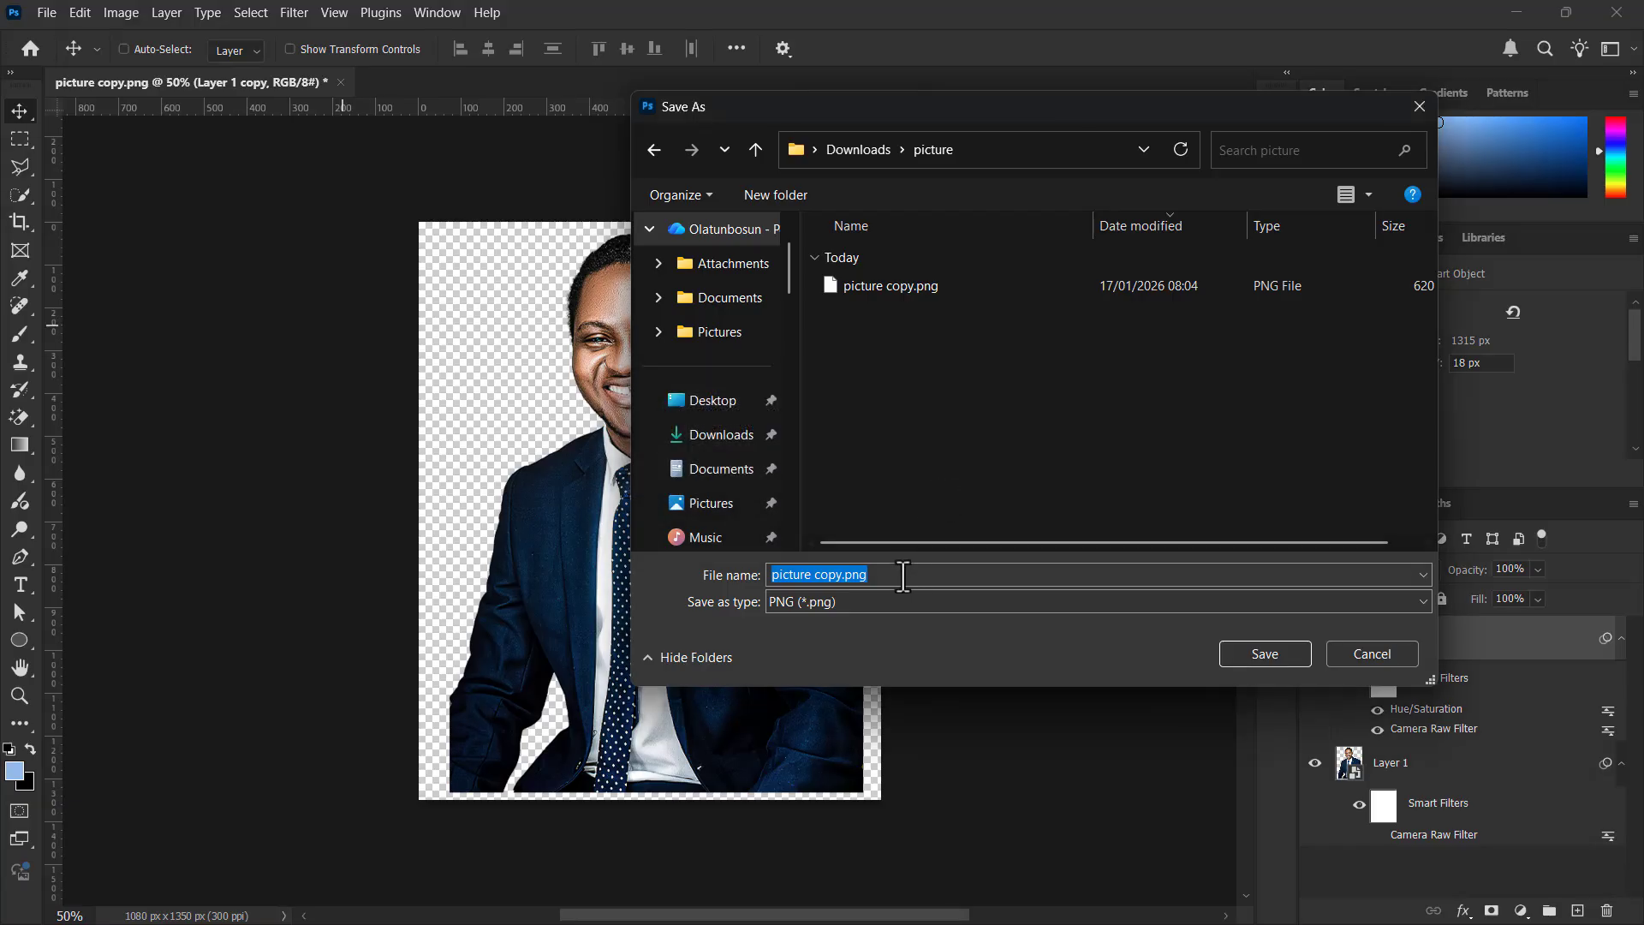
double_click(901, 575)
type("cs")
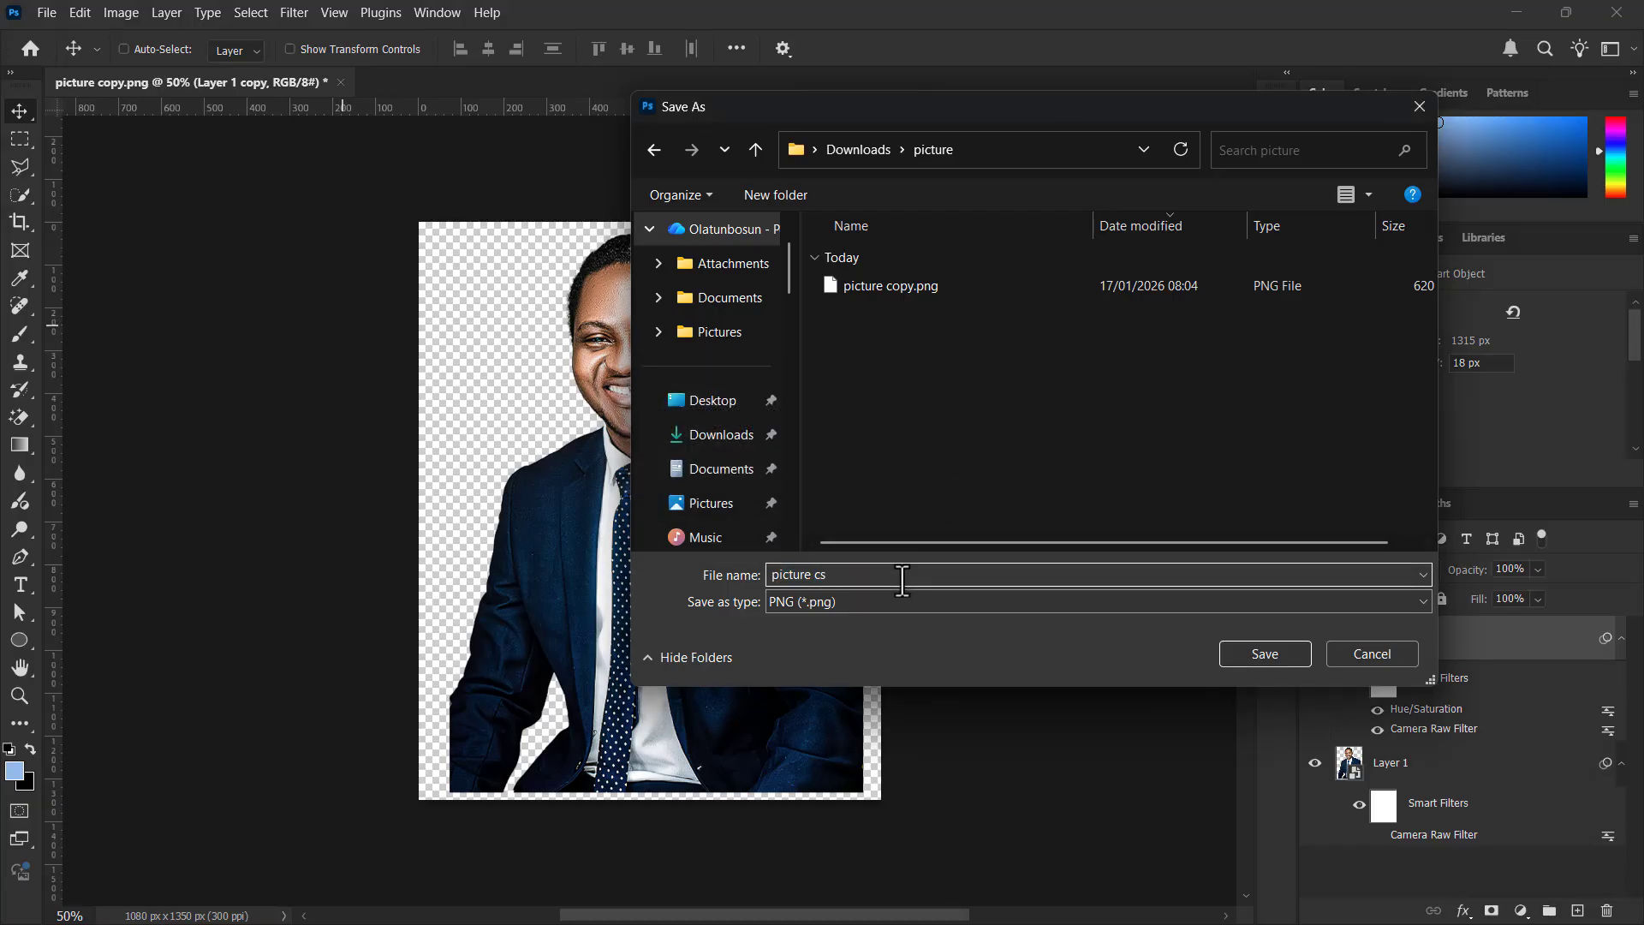
key("BackSpace")
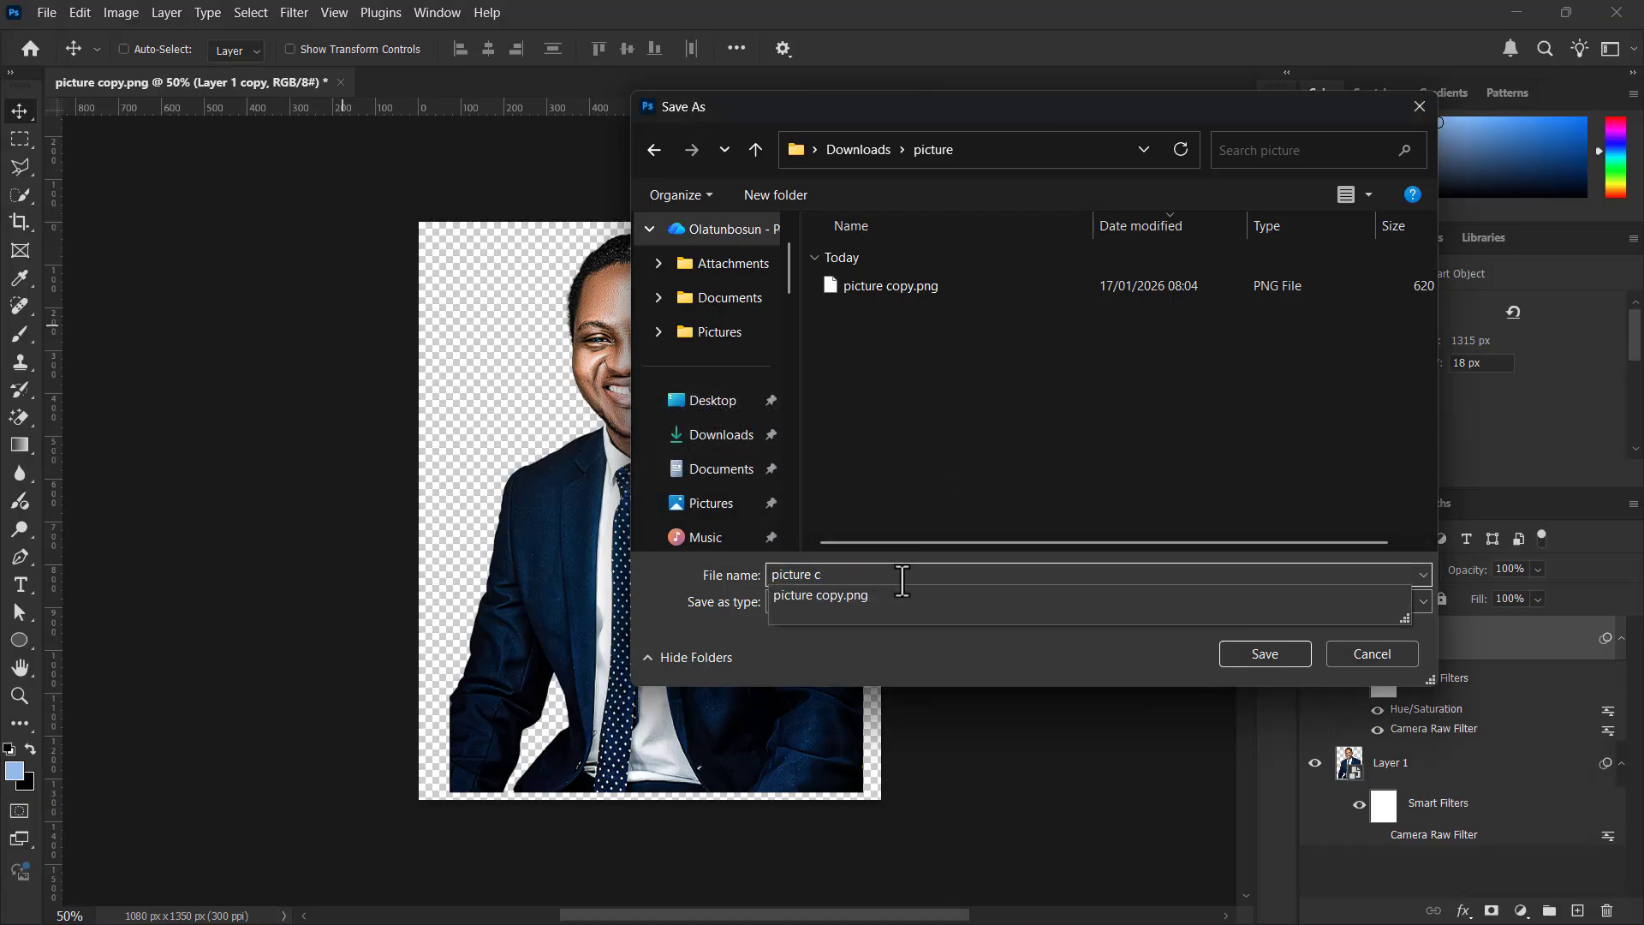
type("amera raw")
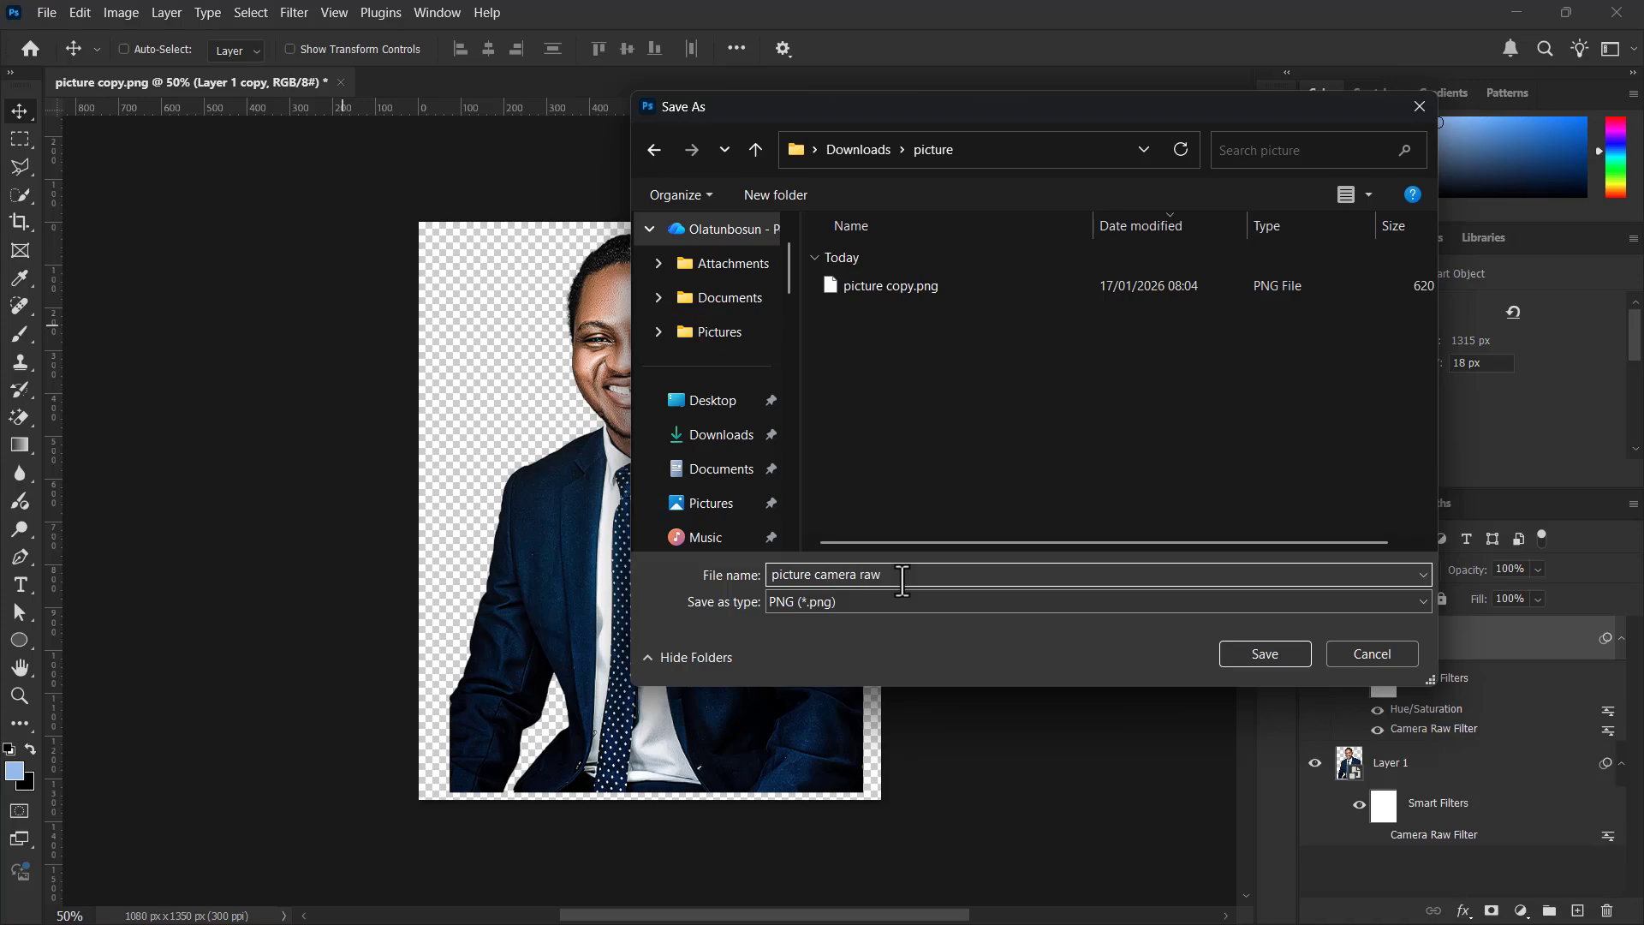
key("Return")
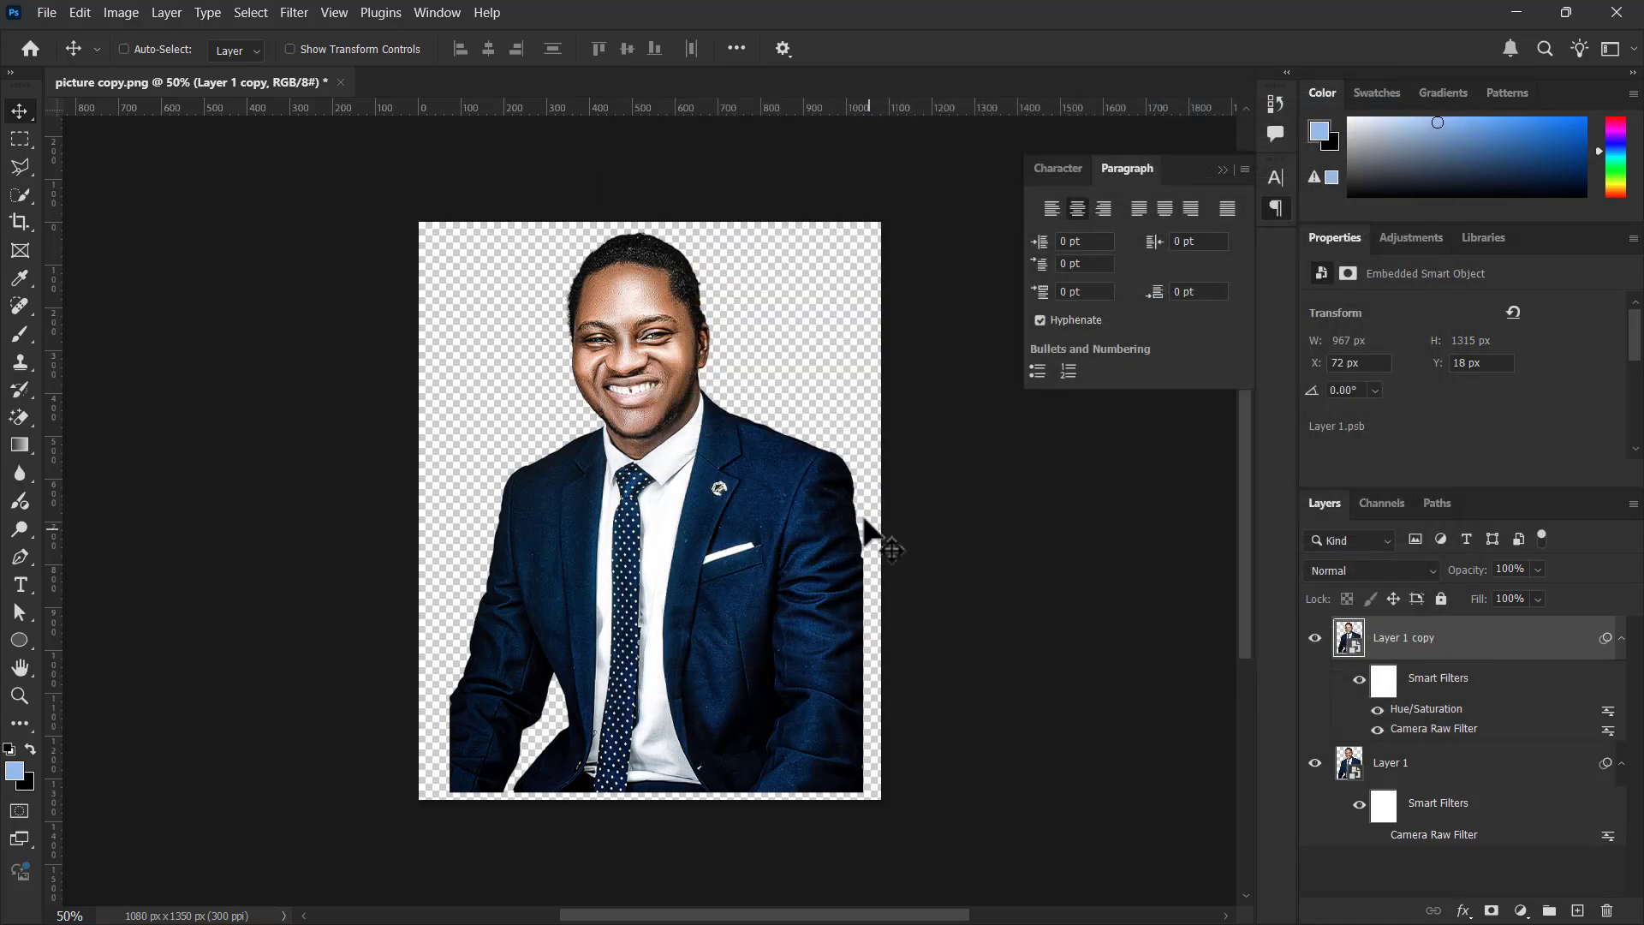
Switch to File Explorer, view the exported picture camera raw.png up close, and close the image viewer
key("super+Tab")
left_click(699, 193)
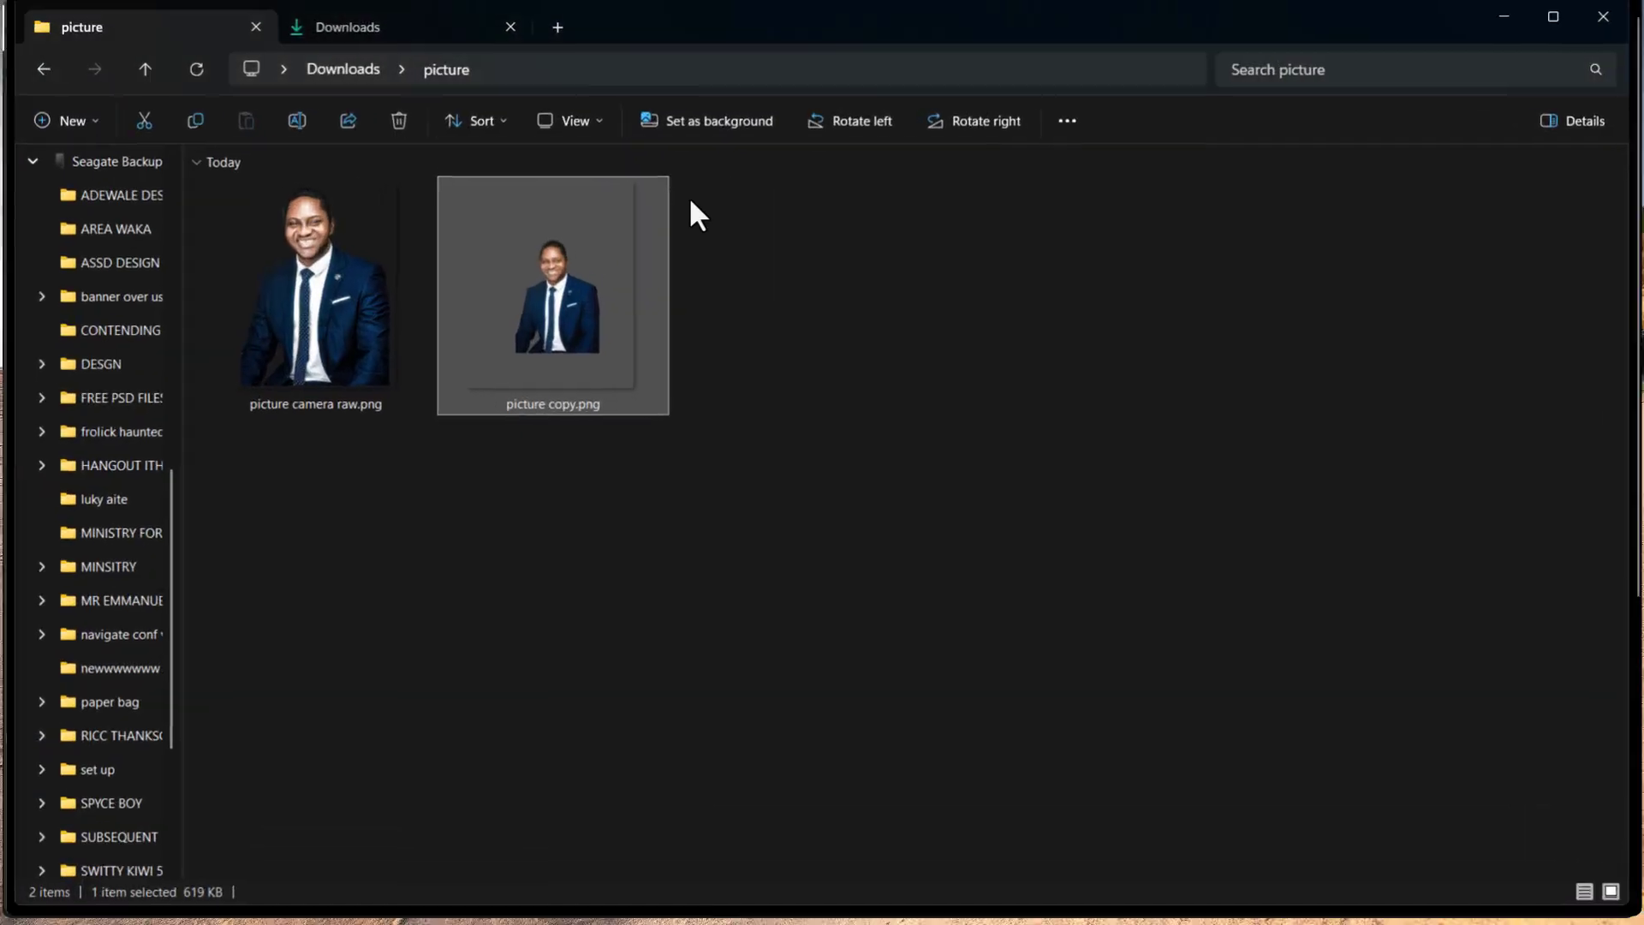
double_click(340, 341)
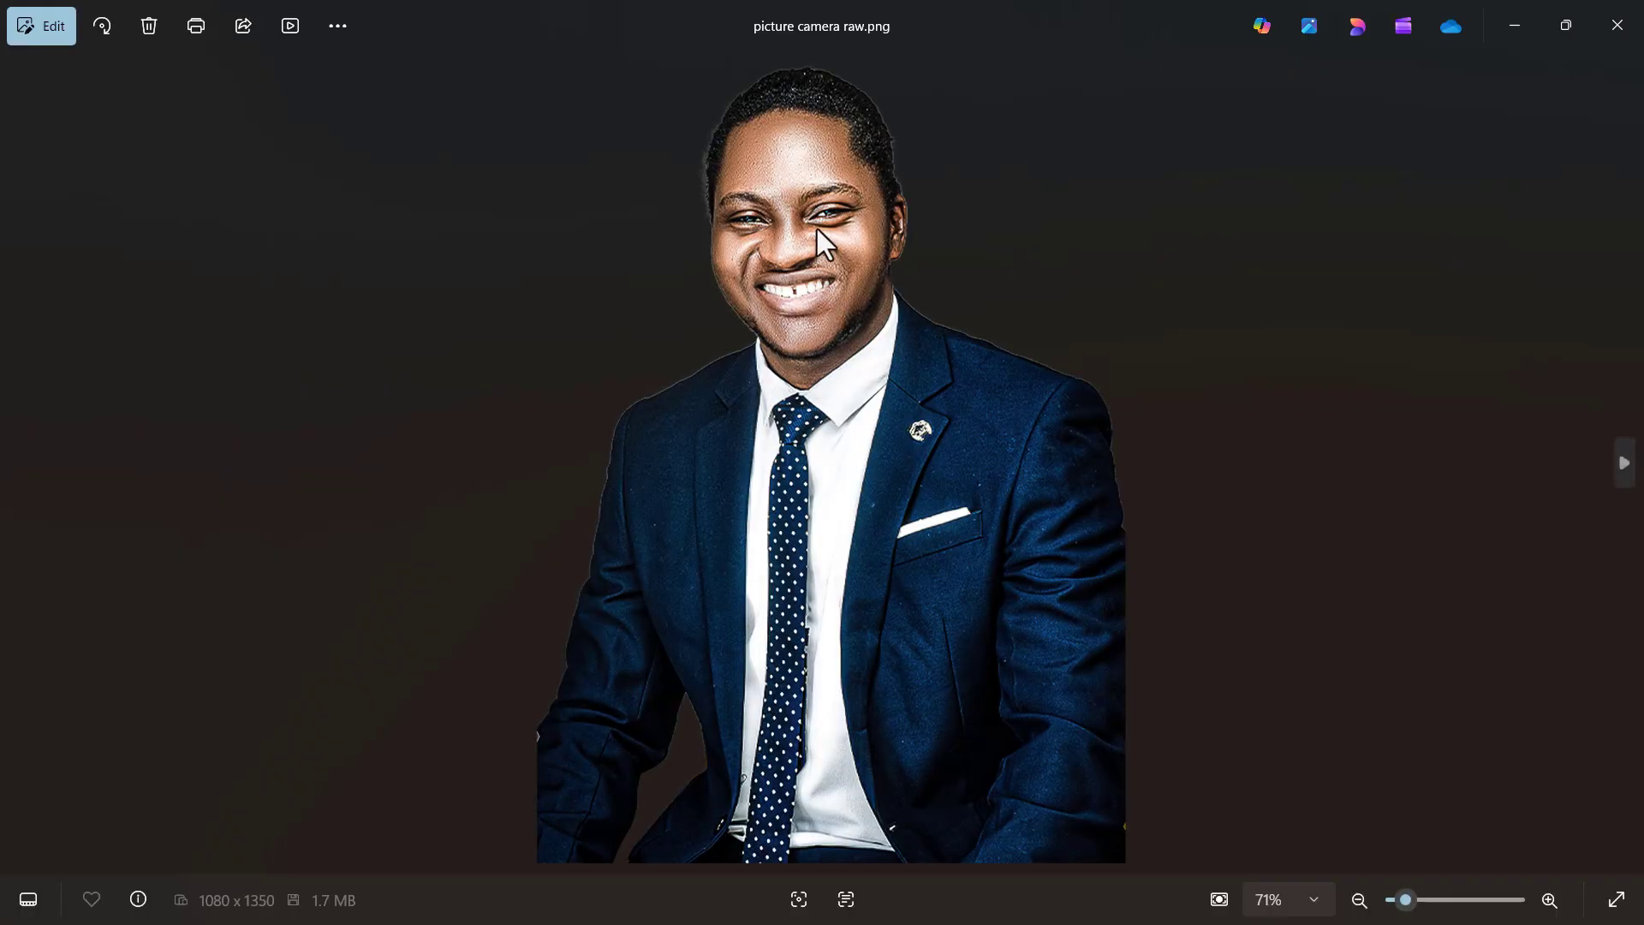
scroll(817, 228, "up", 3)
scroll(817, 227, "down", 3)
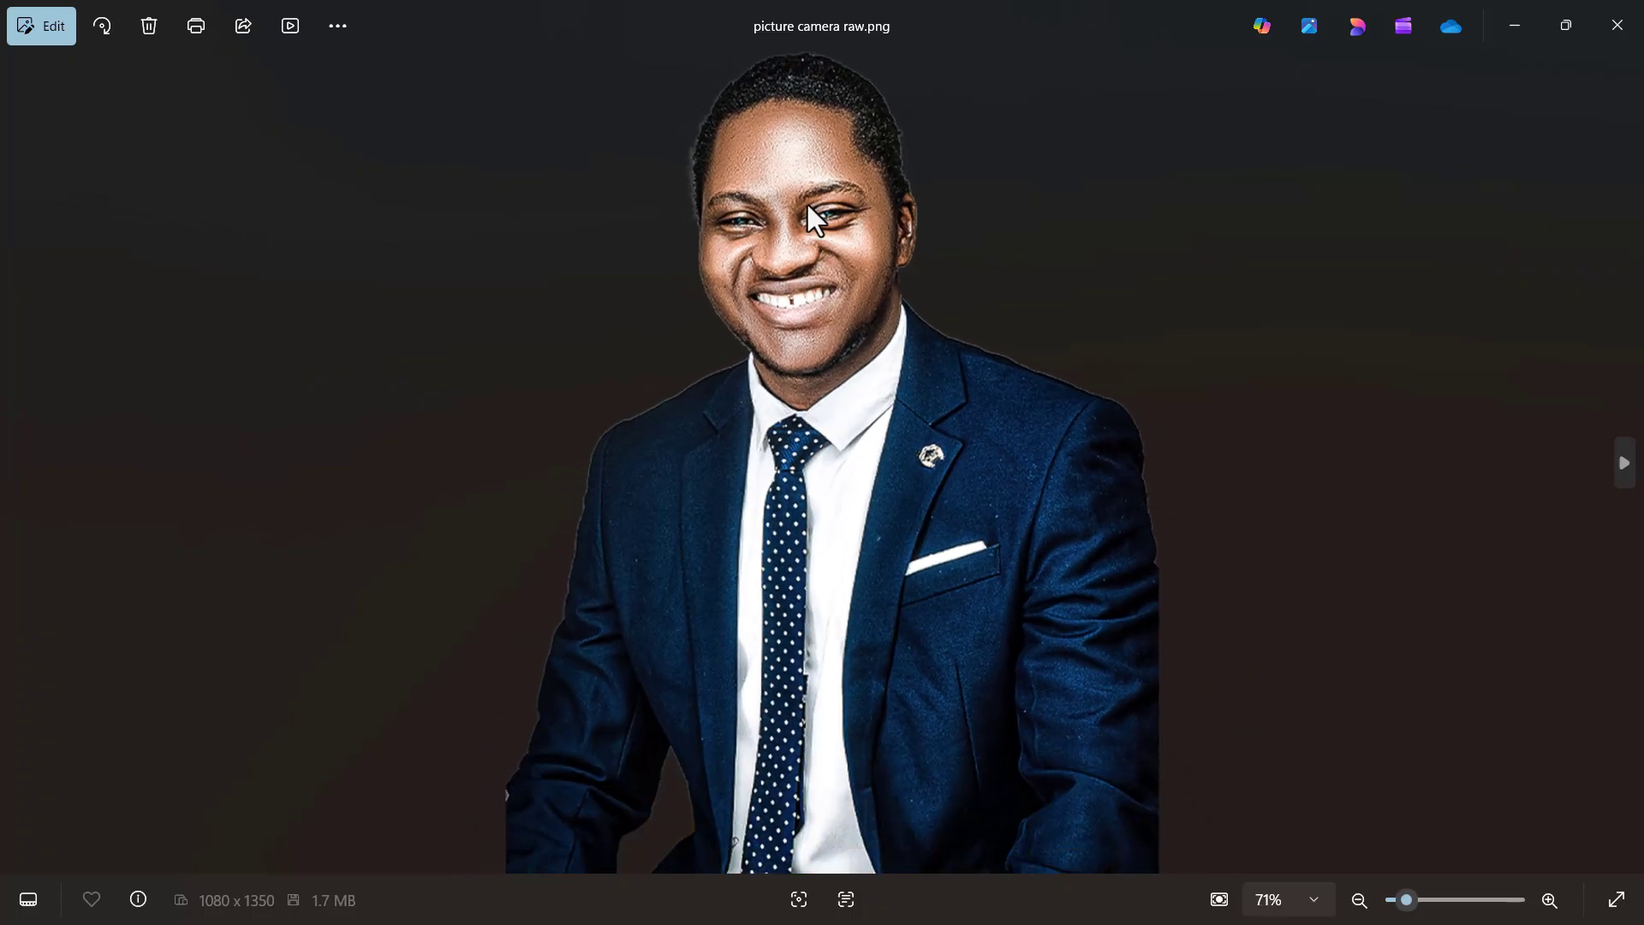
left_click(1622, 36)
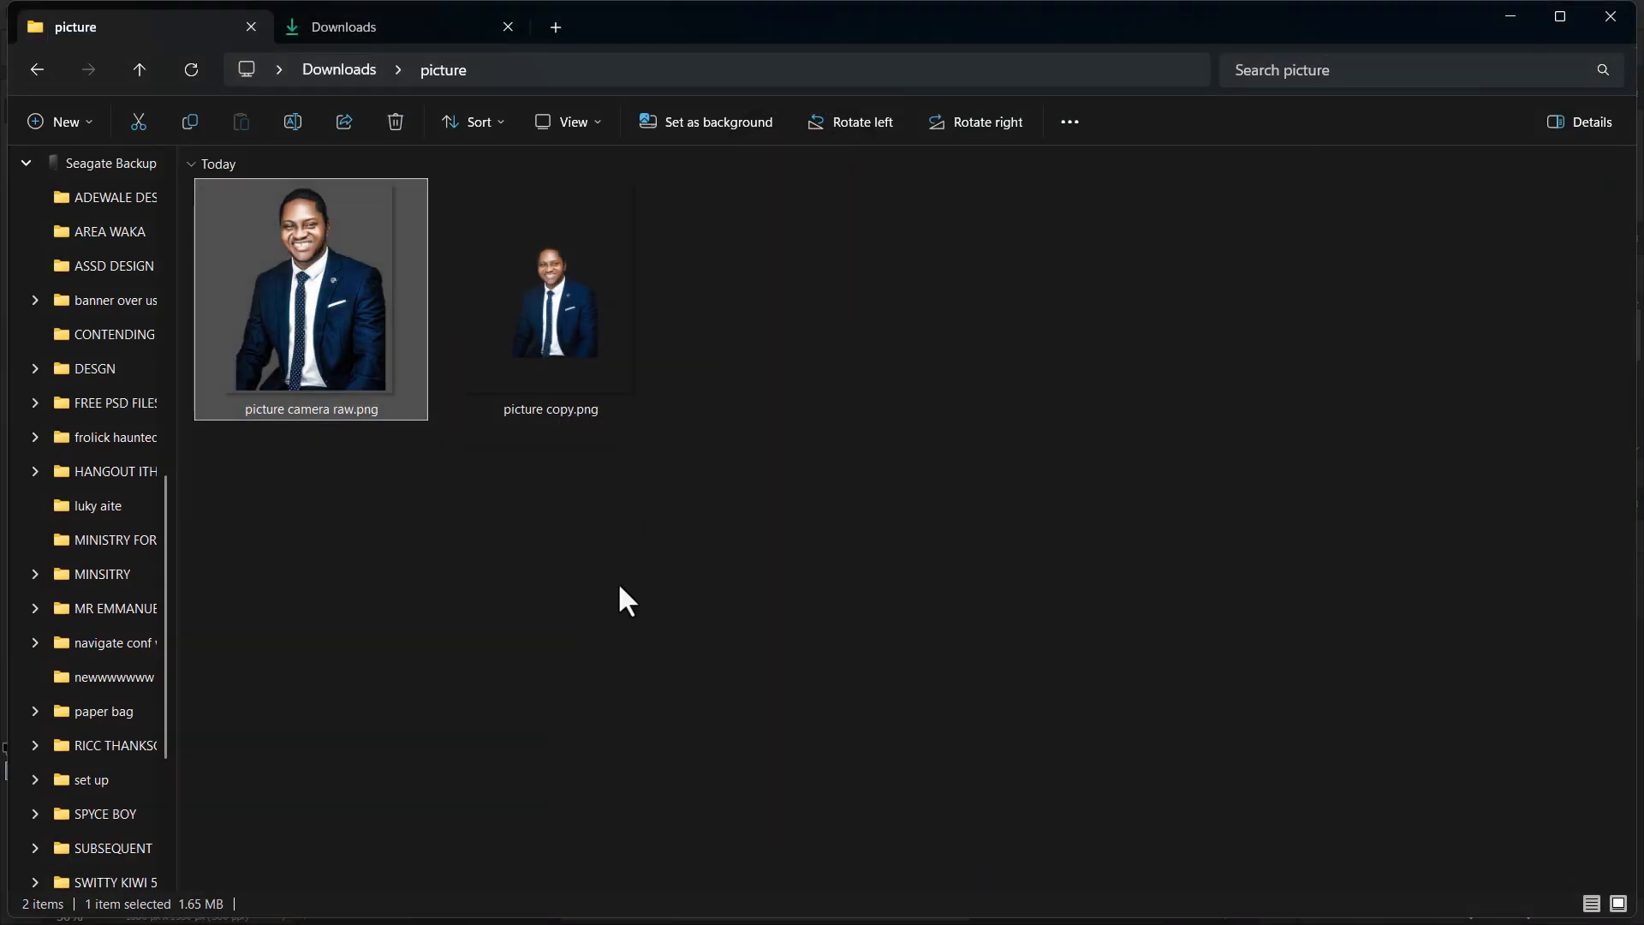
Return to Photoshop and reopen the Camera Raw Filter on Layer 1 copy to review its Light, Effects and Detail settings
key("super+Tab")
left_click(892, 90)
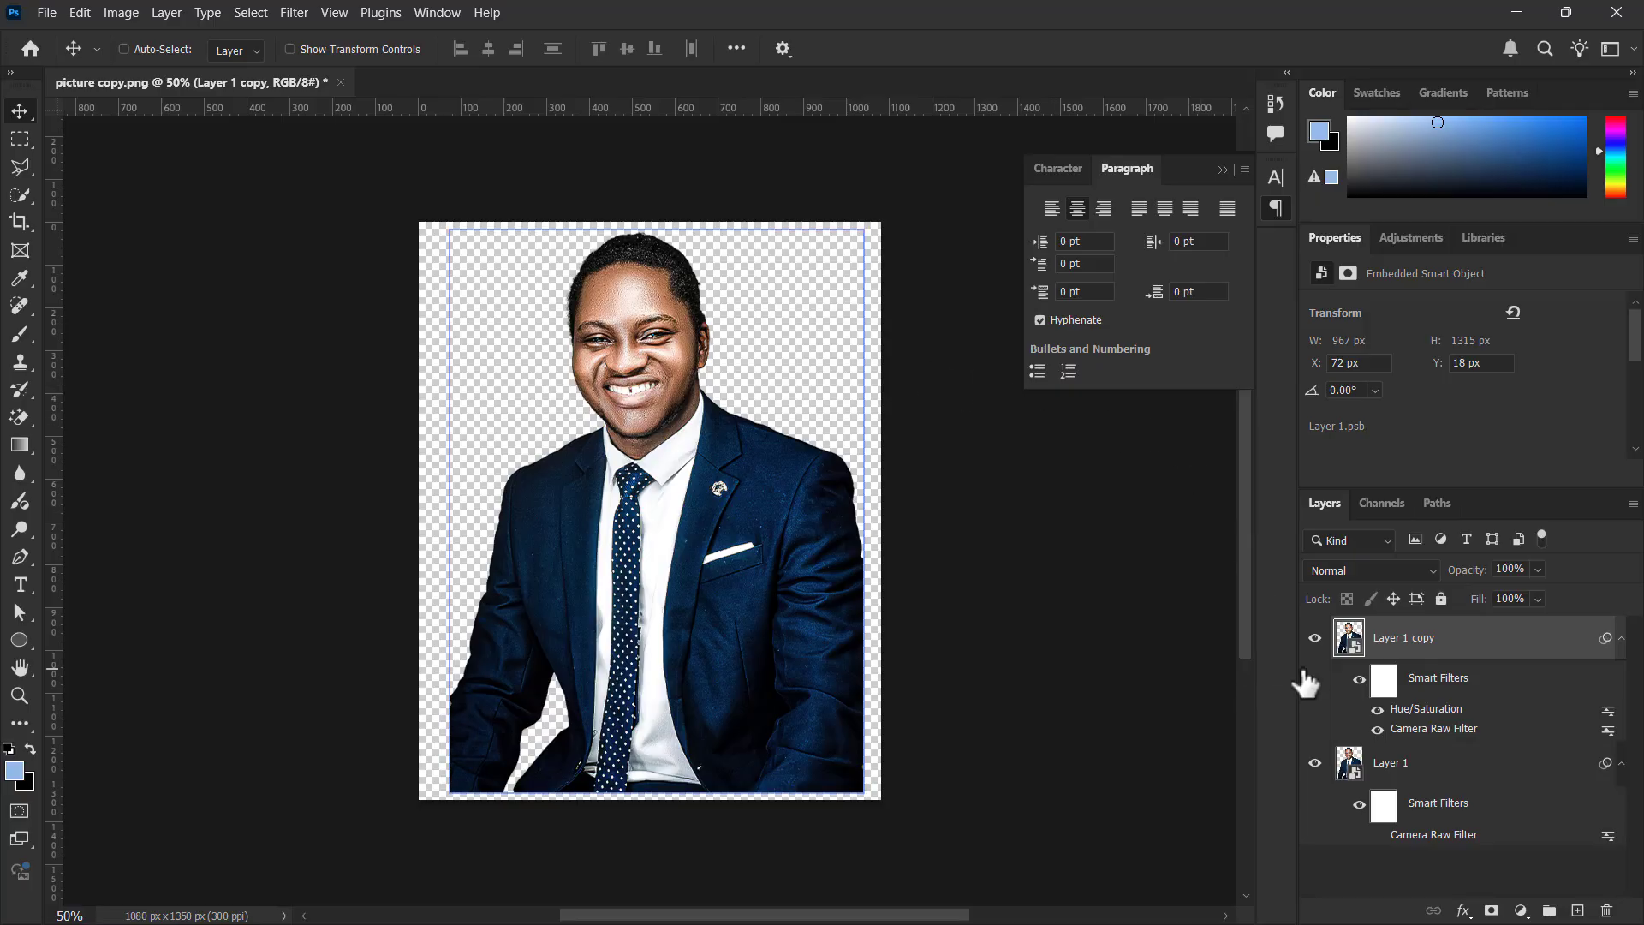
double_click(1419, 733)
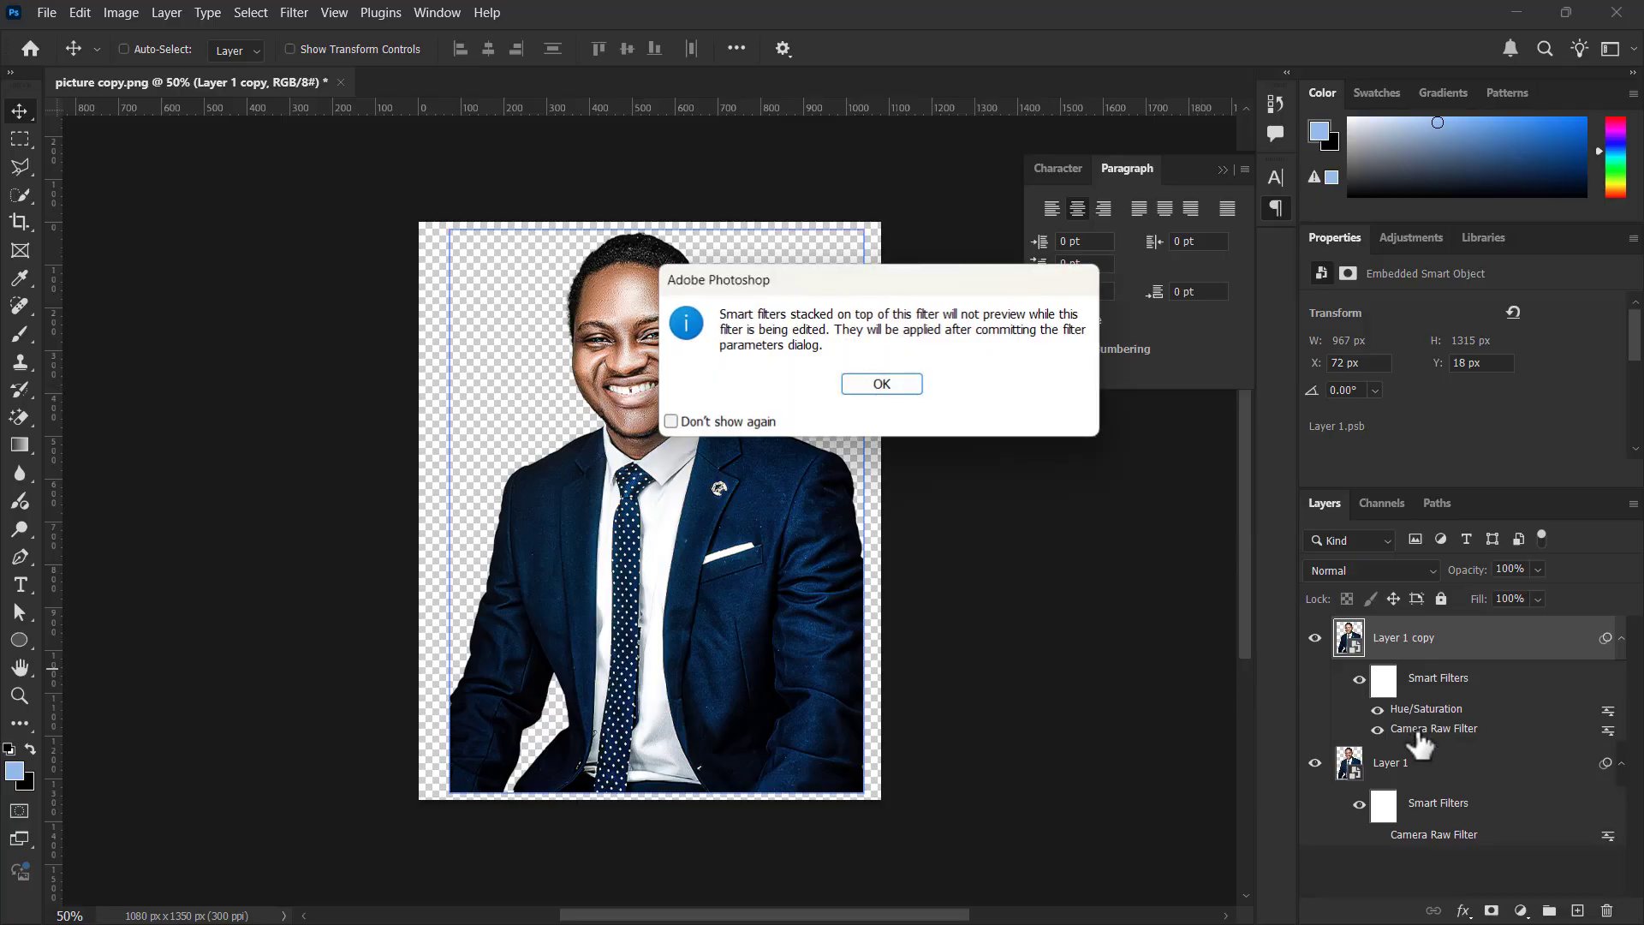
left_click(884, 384)
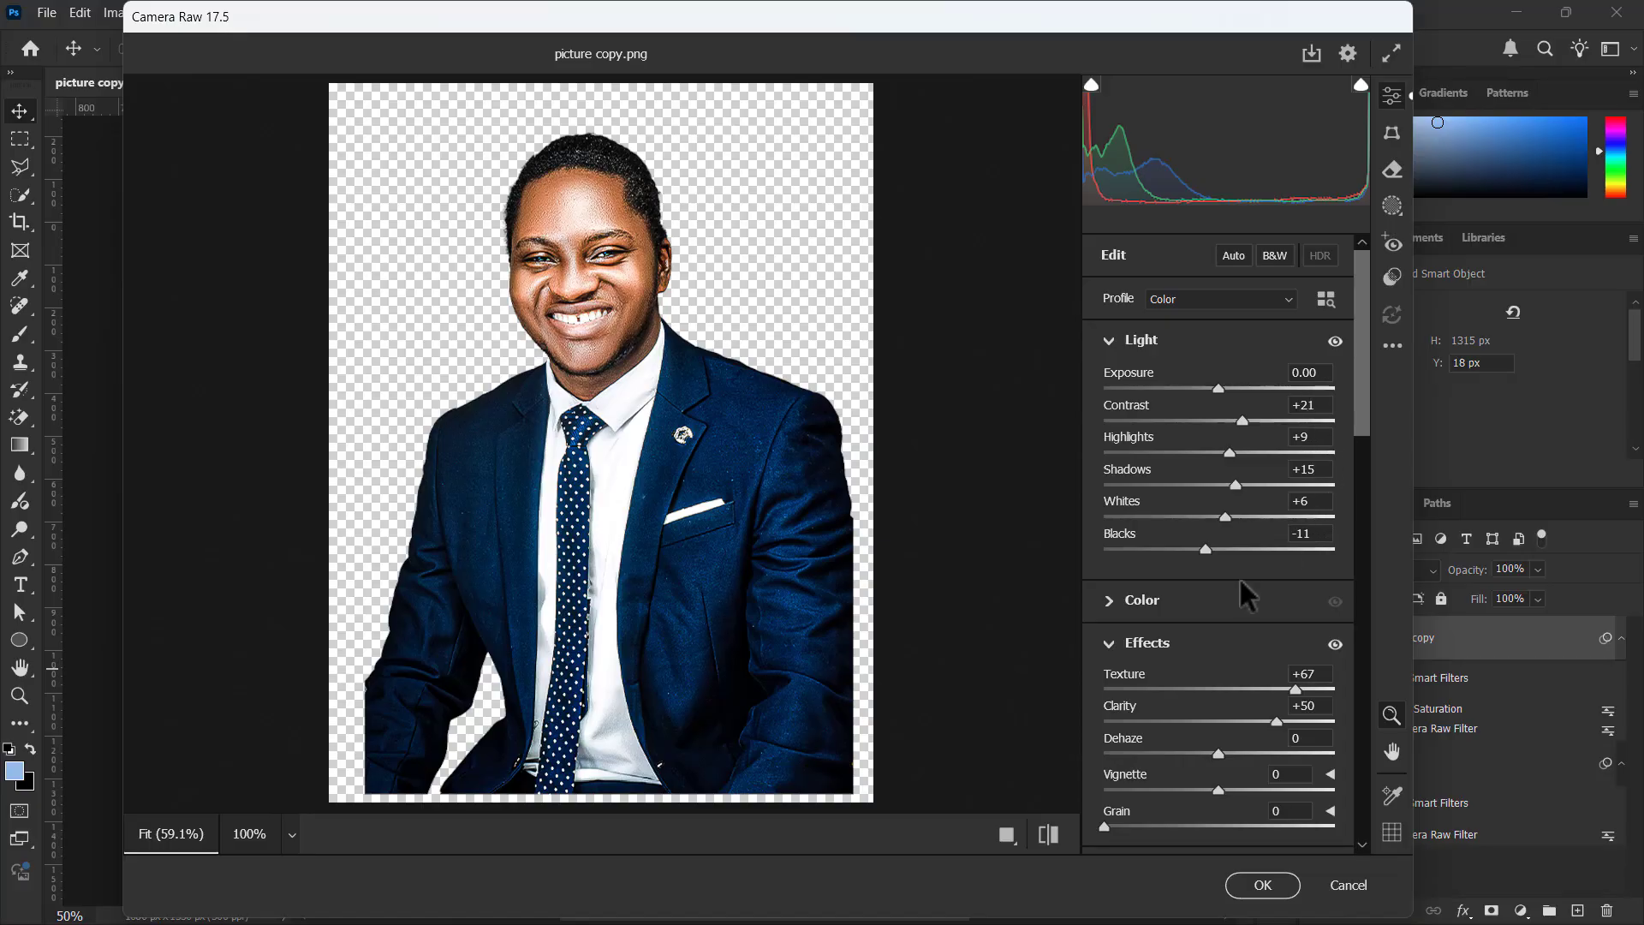
scroll(1250, 514, "down", 3)
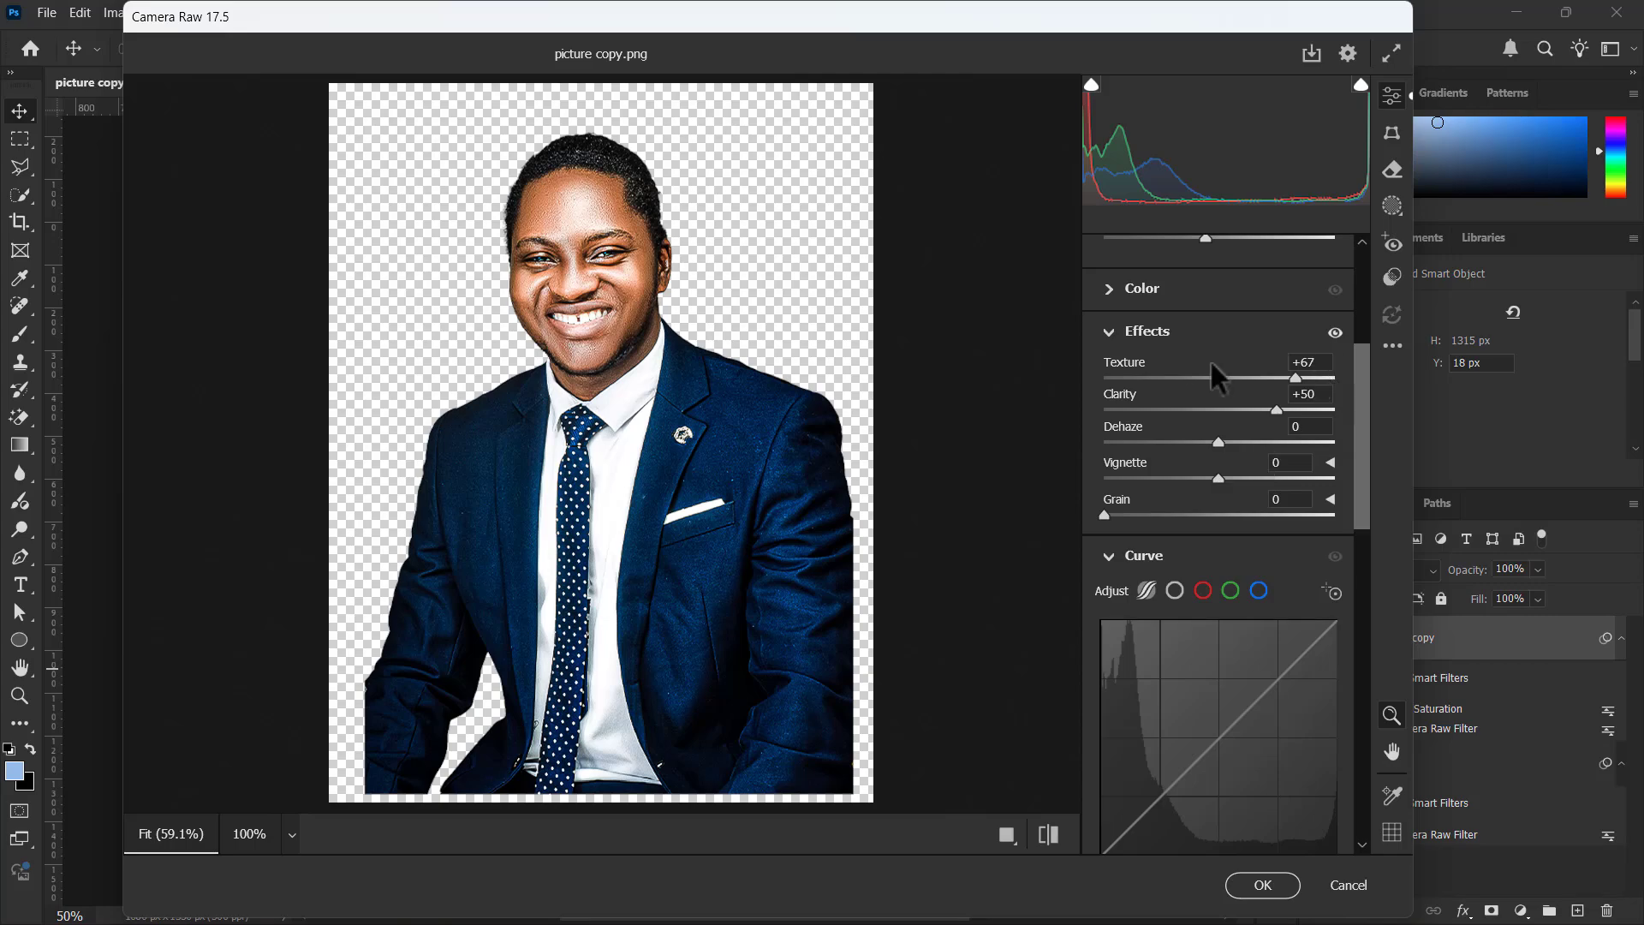
scroll(1215, 553, "down", 10)
scroll(1190, 428, "up", 3)
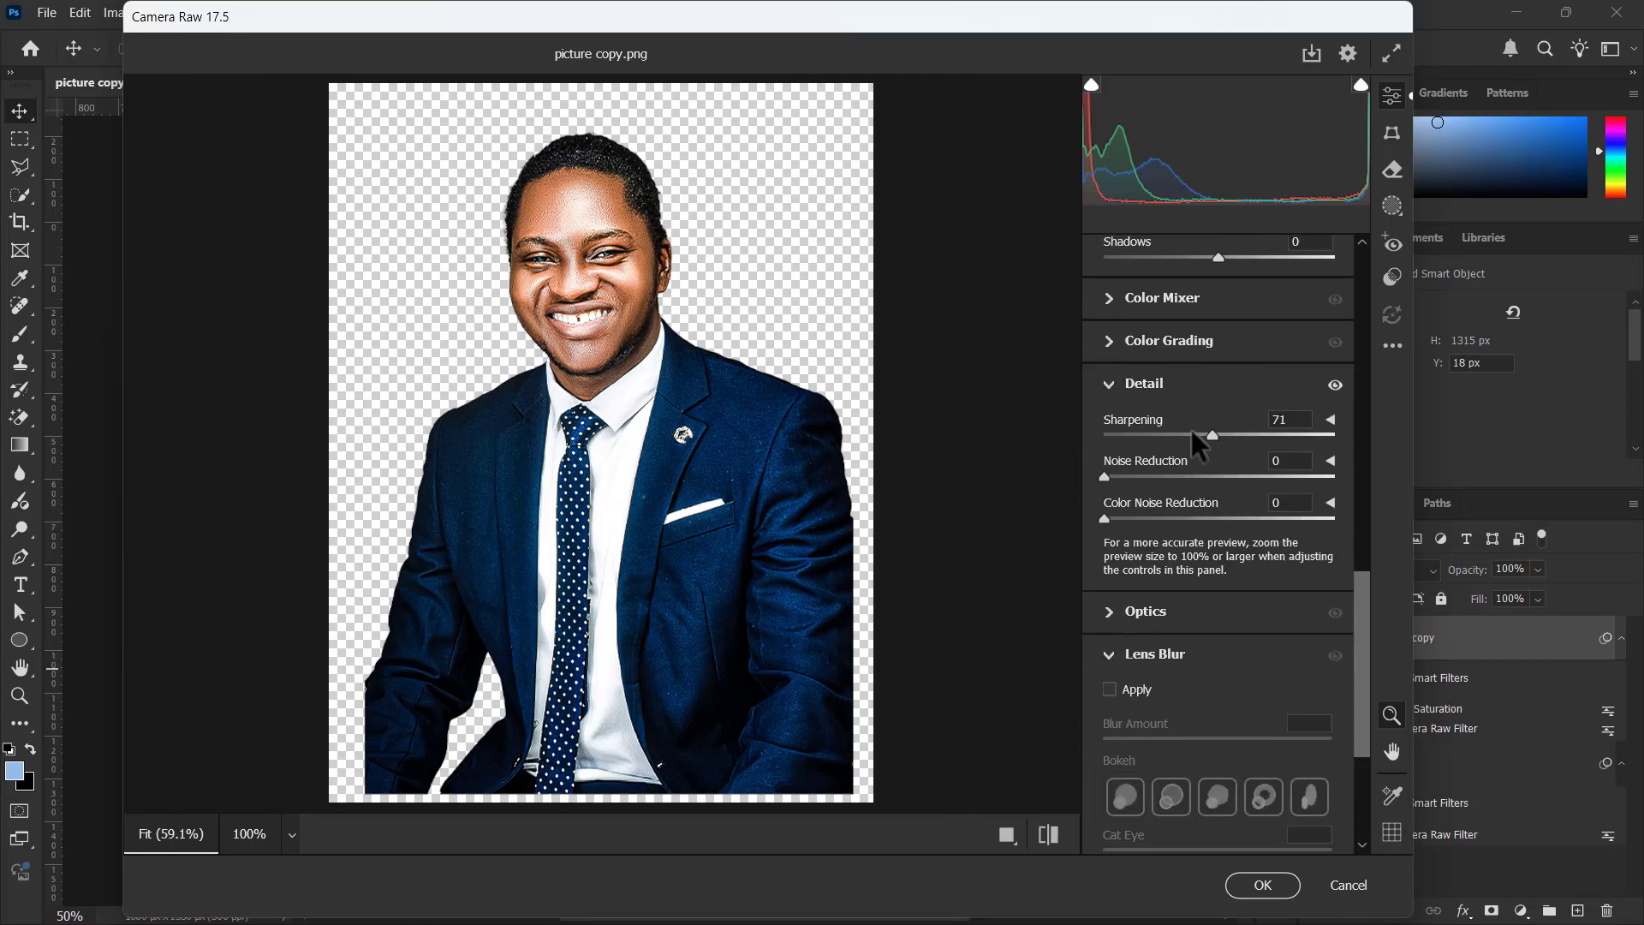
scroll(1191, 428, "up", 8)
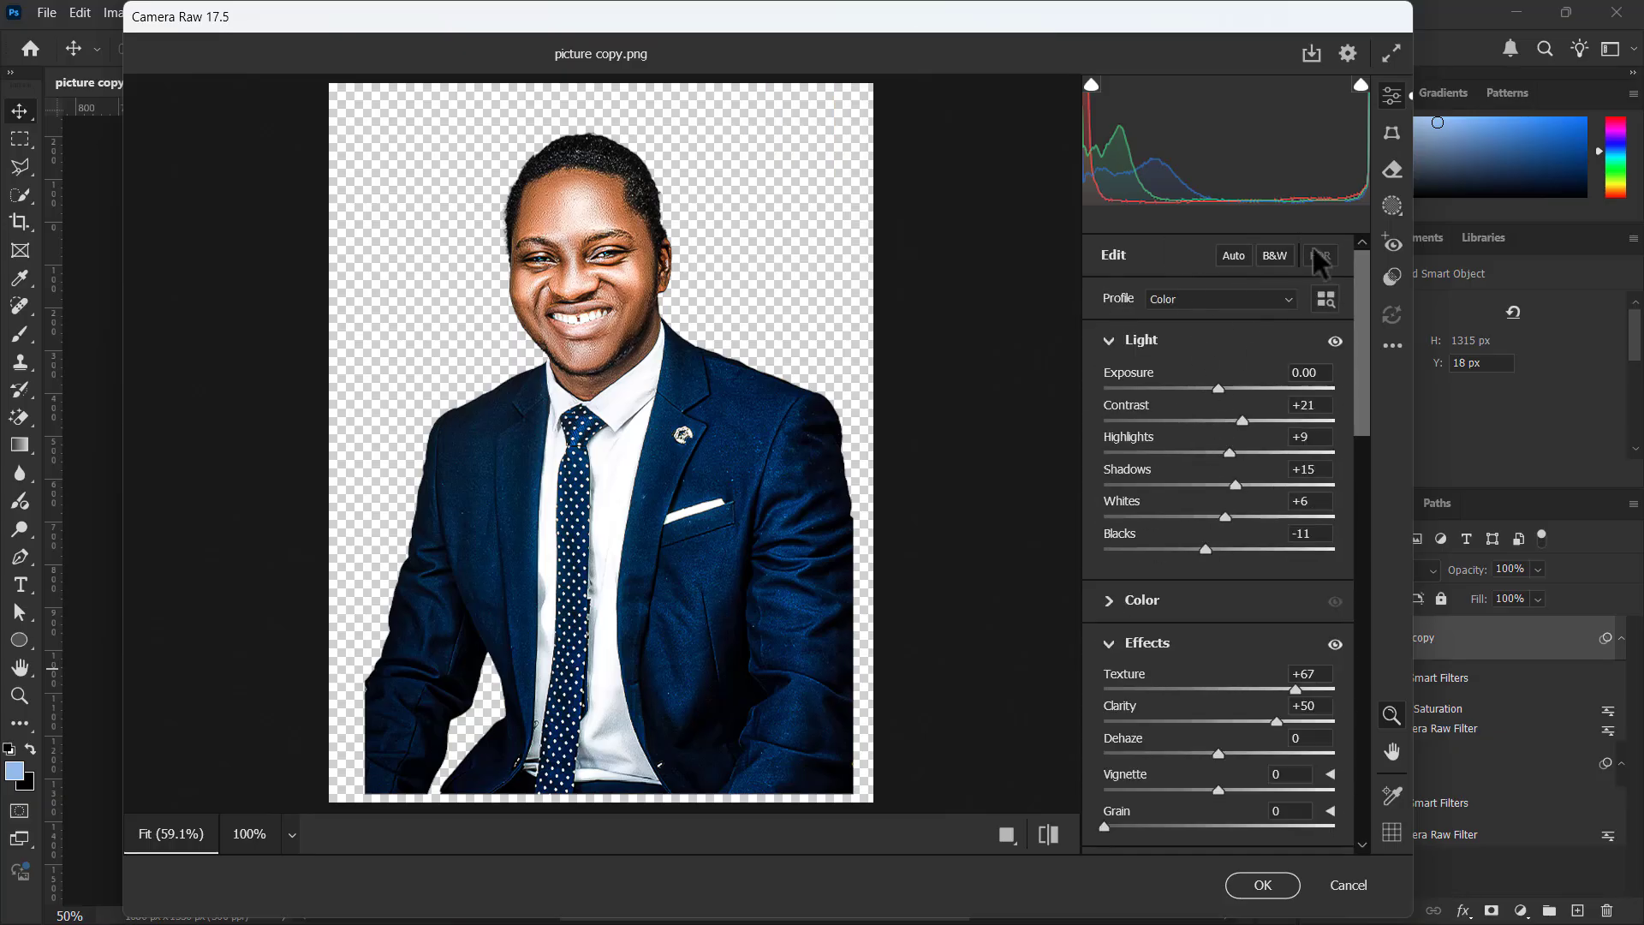
Try the B&W treatment on the portrait in Camera Raw, and dismiss the filter without keeping changes
left_click(1274, 256)
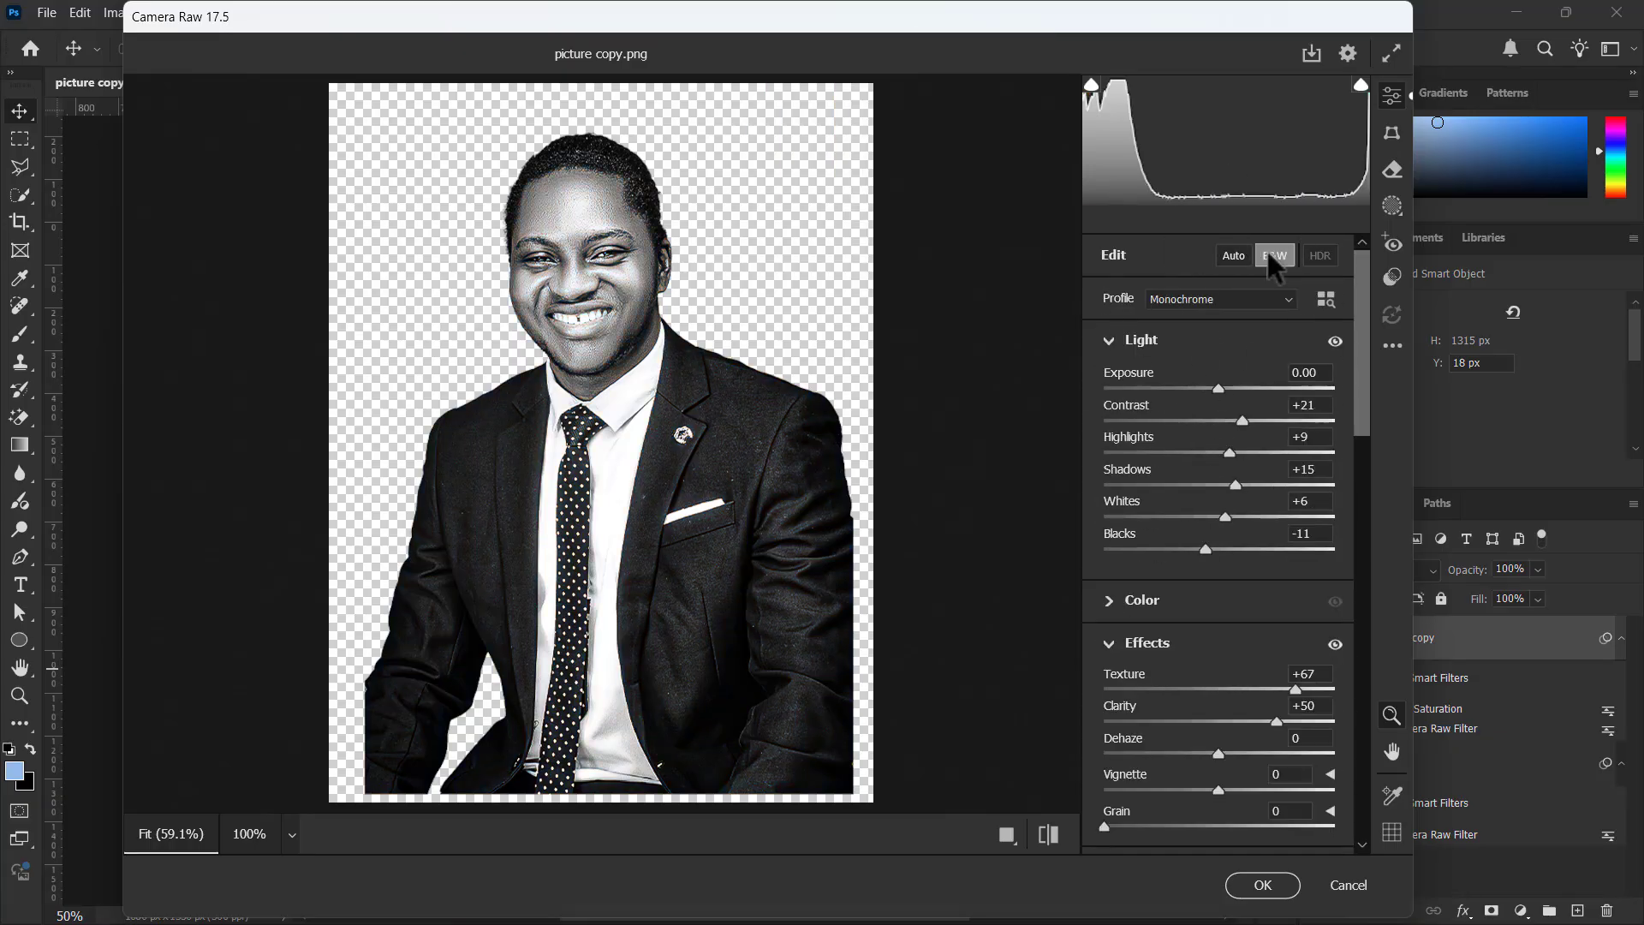
left_click(1268, 254)
left_click(1268, 255)
left_click_drag(551, 287, 618, 226)
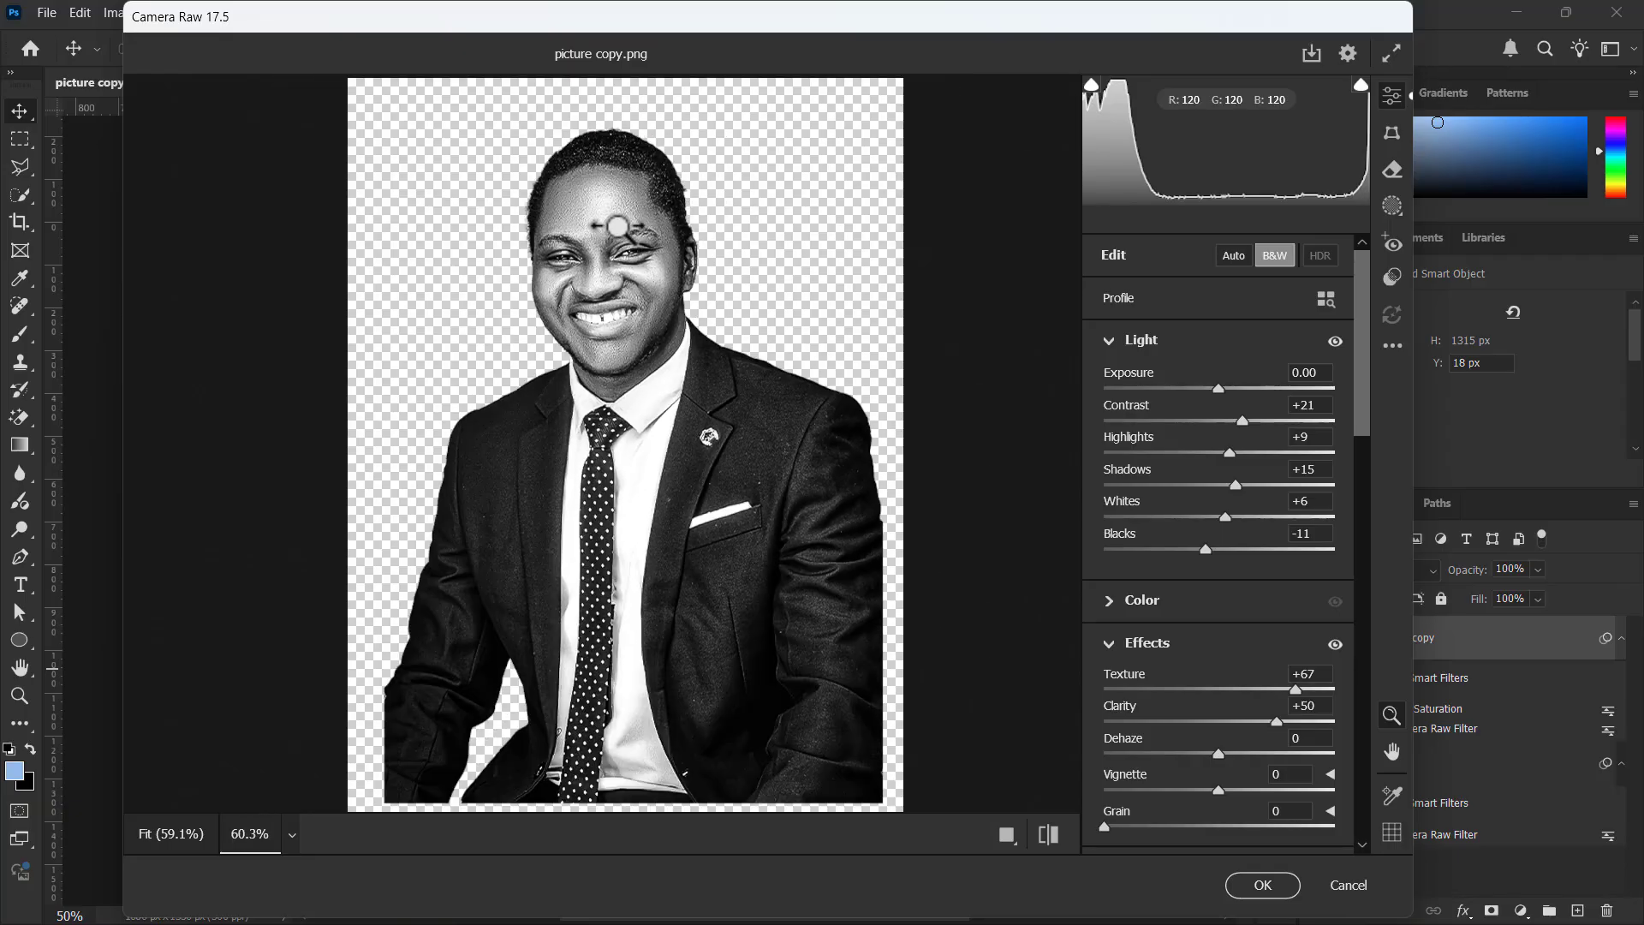
left_click(1349, 885)
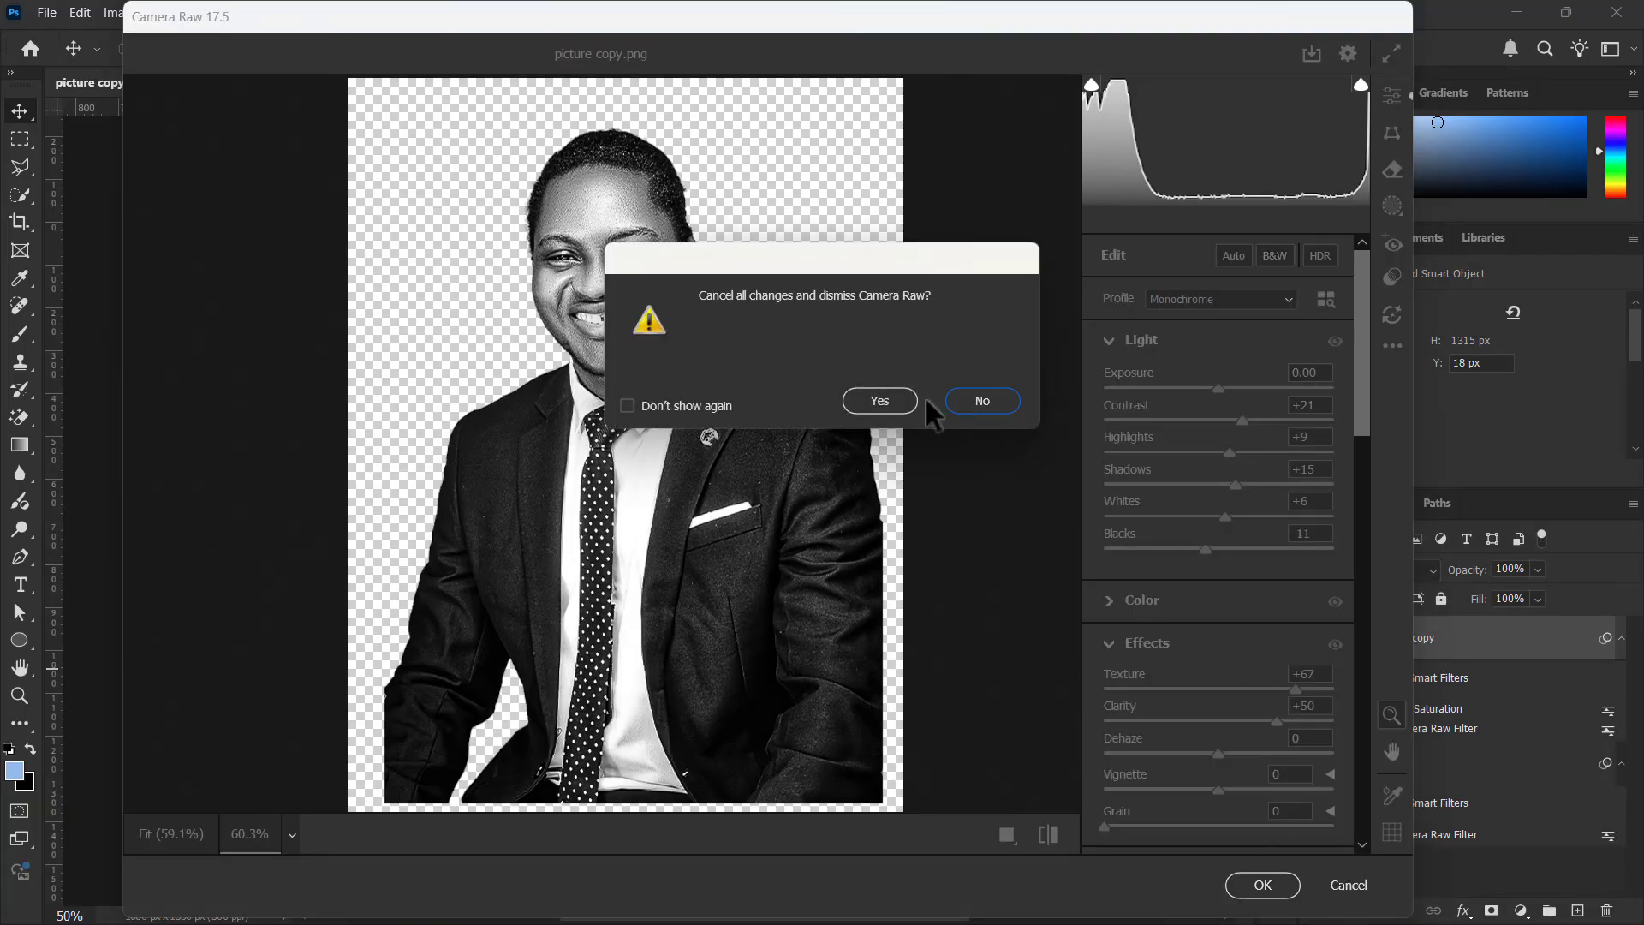
left_click(891, 402)
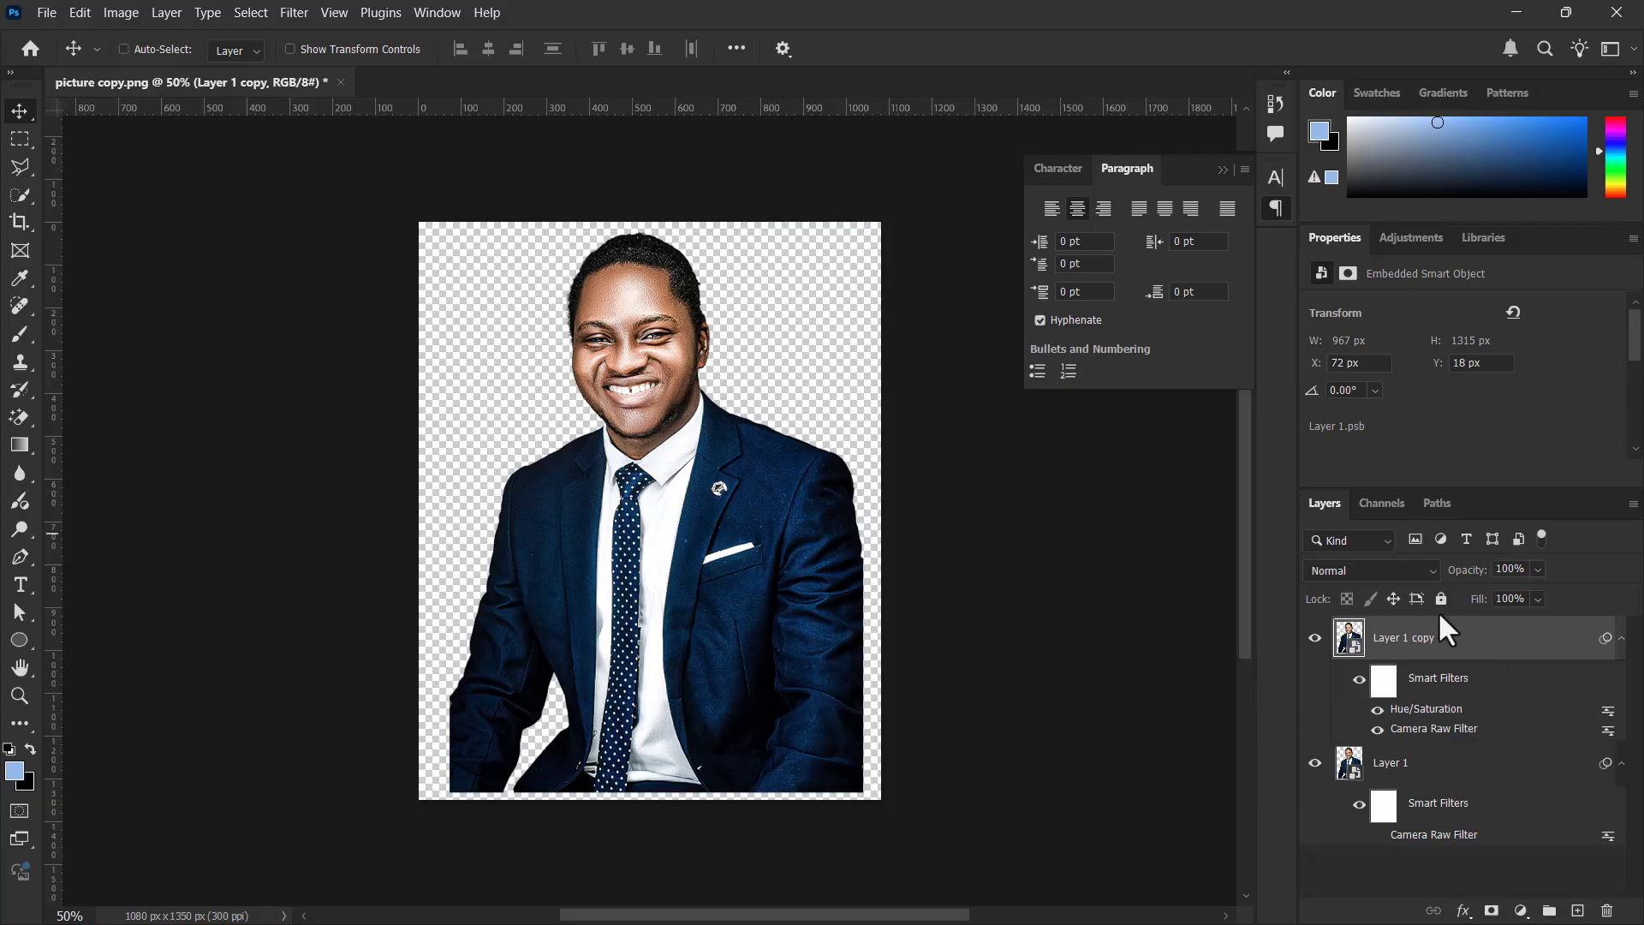
Add a Curves adjustment layer above Layer 1 copy
key("ctrl")
left_click(1499, 765)
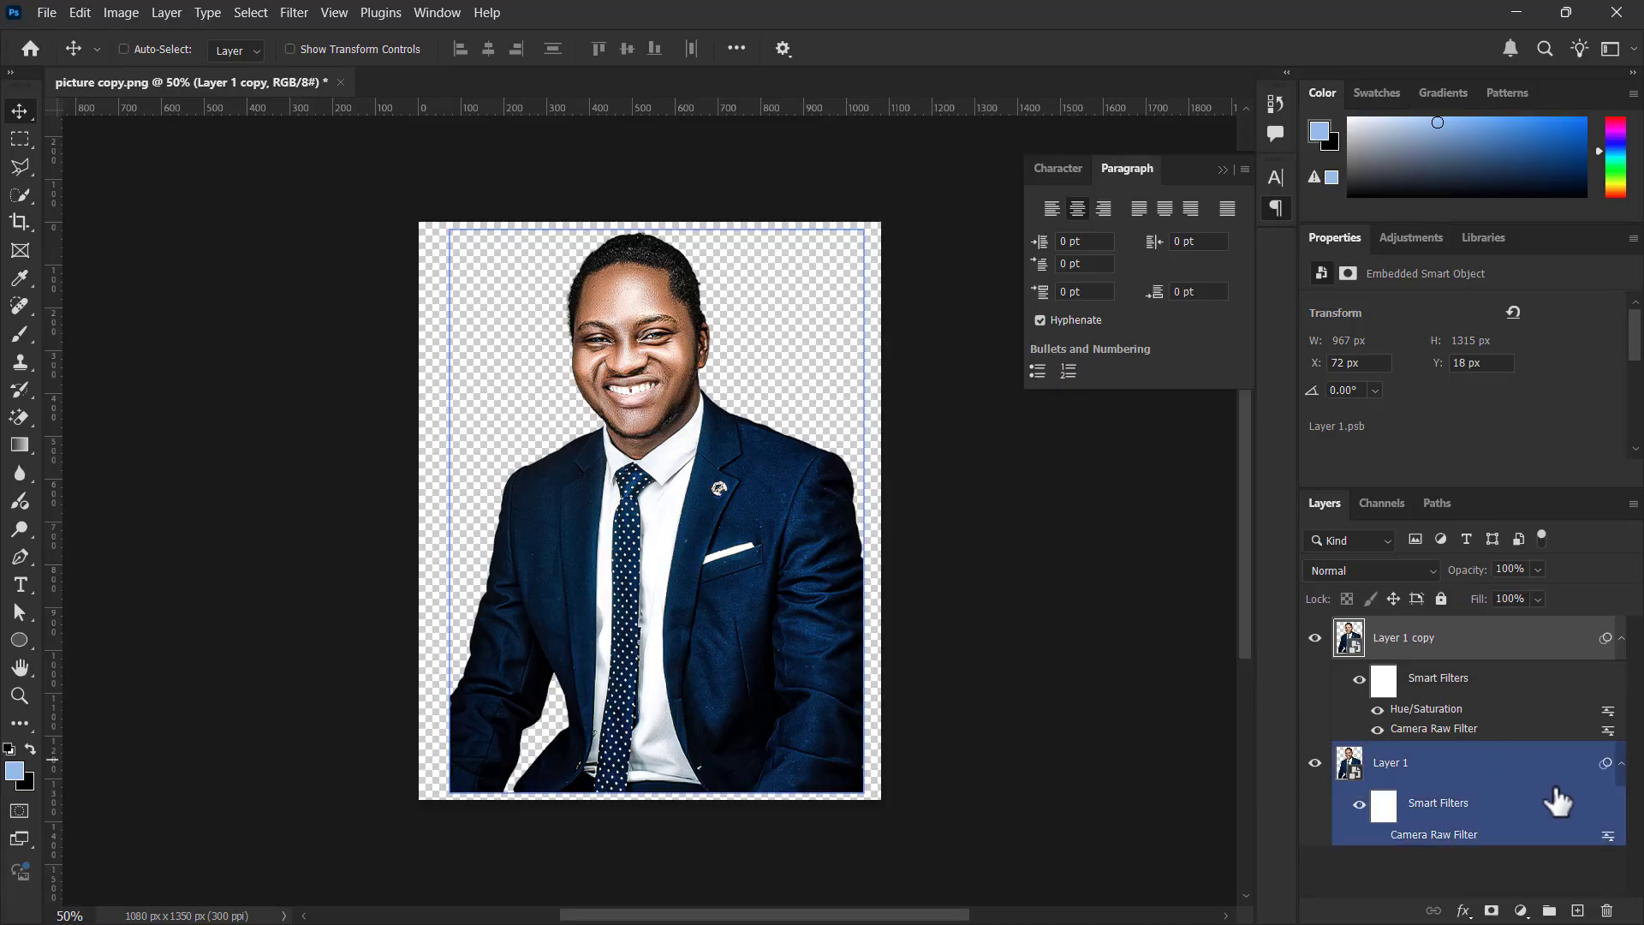
left_click(1539, 859)
left_click(1520, 910)
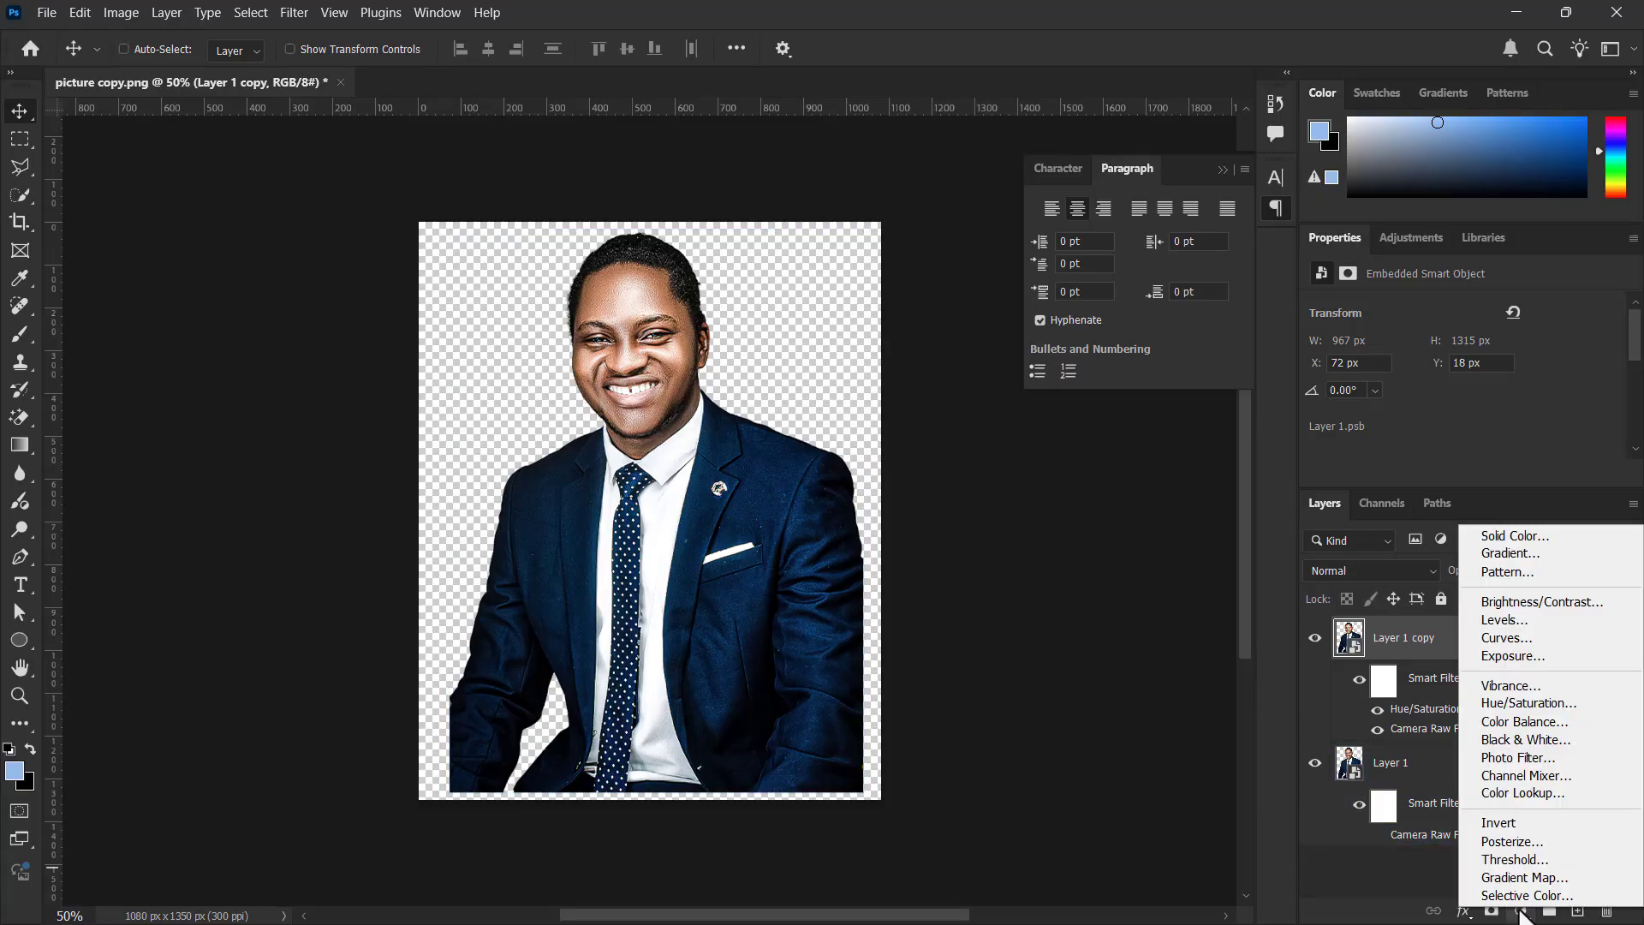
left_click(1531, 638)
Shape the curve into a gentle S by raising a highlight point slightly and adding a slightly lowered shadow point
scroll(1421, 396, "down", 1)
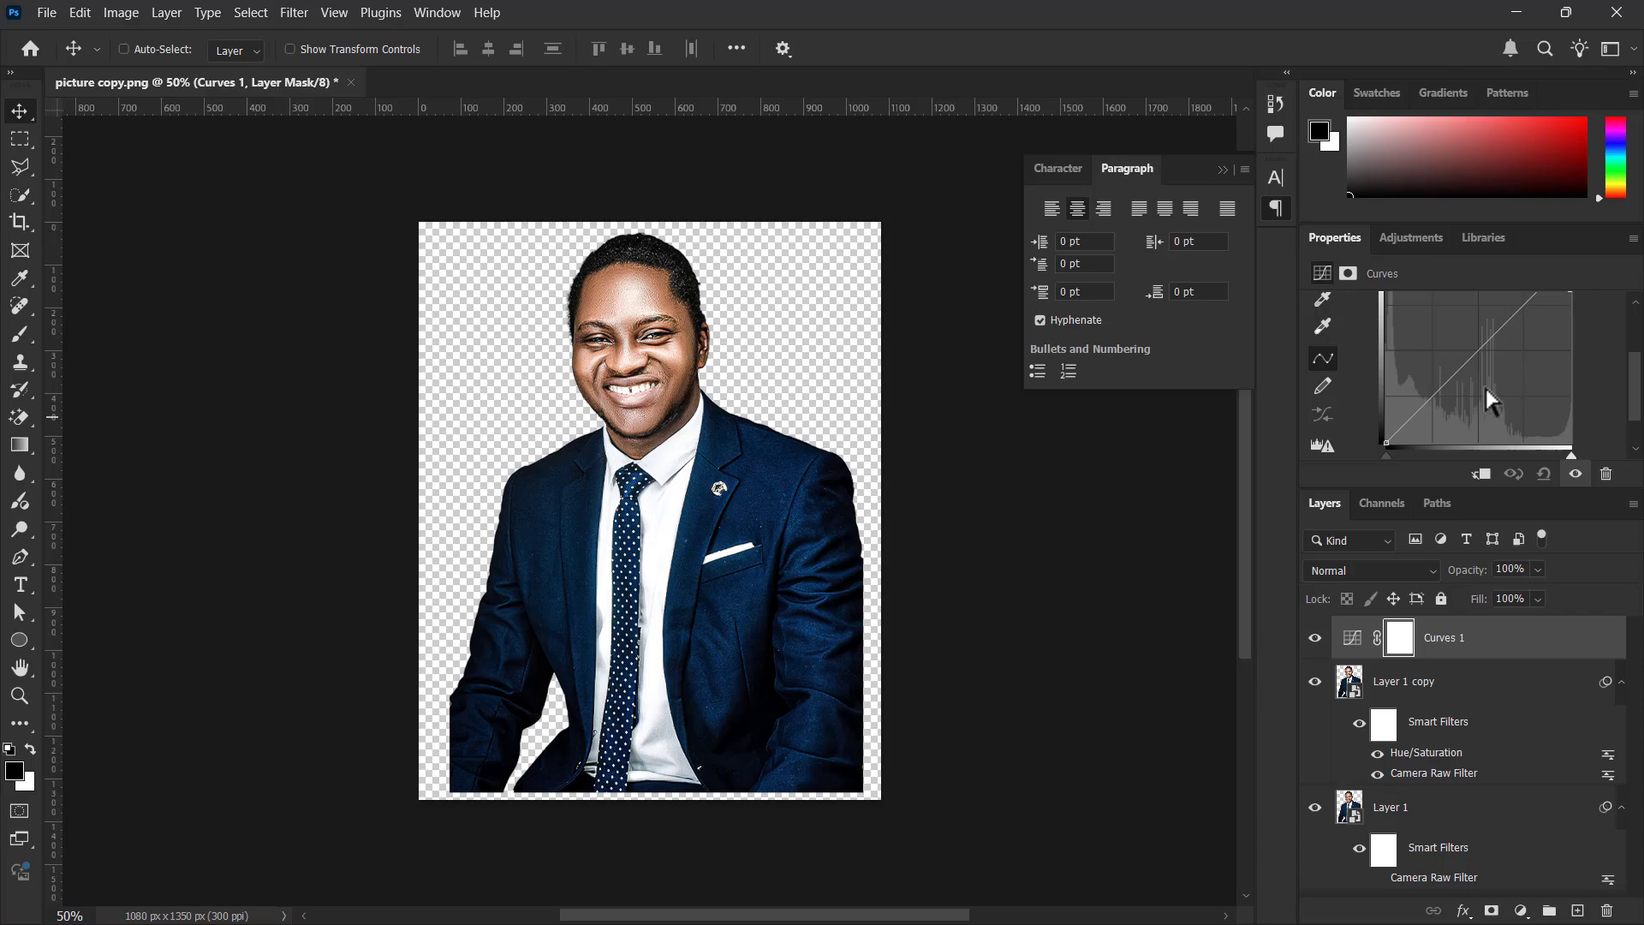
scroll(1528, 310, "up", 1)
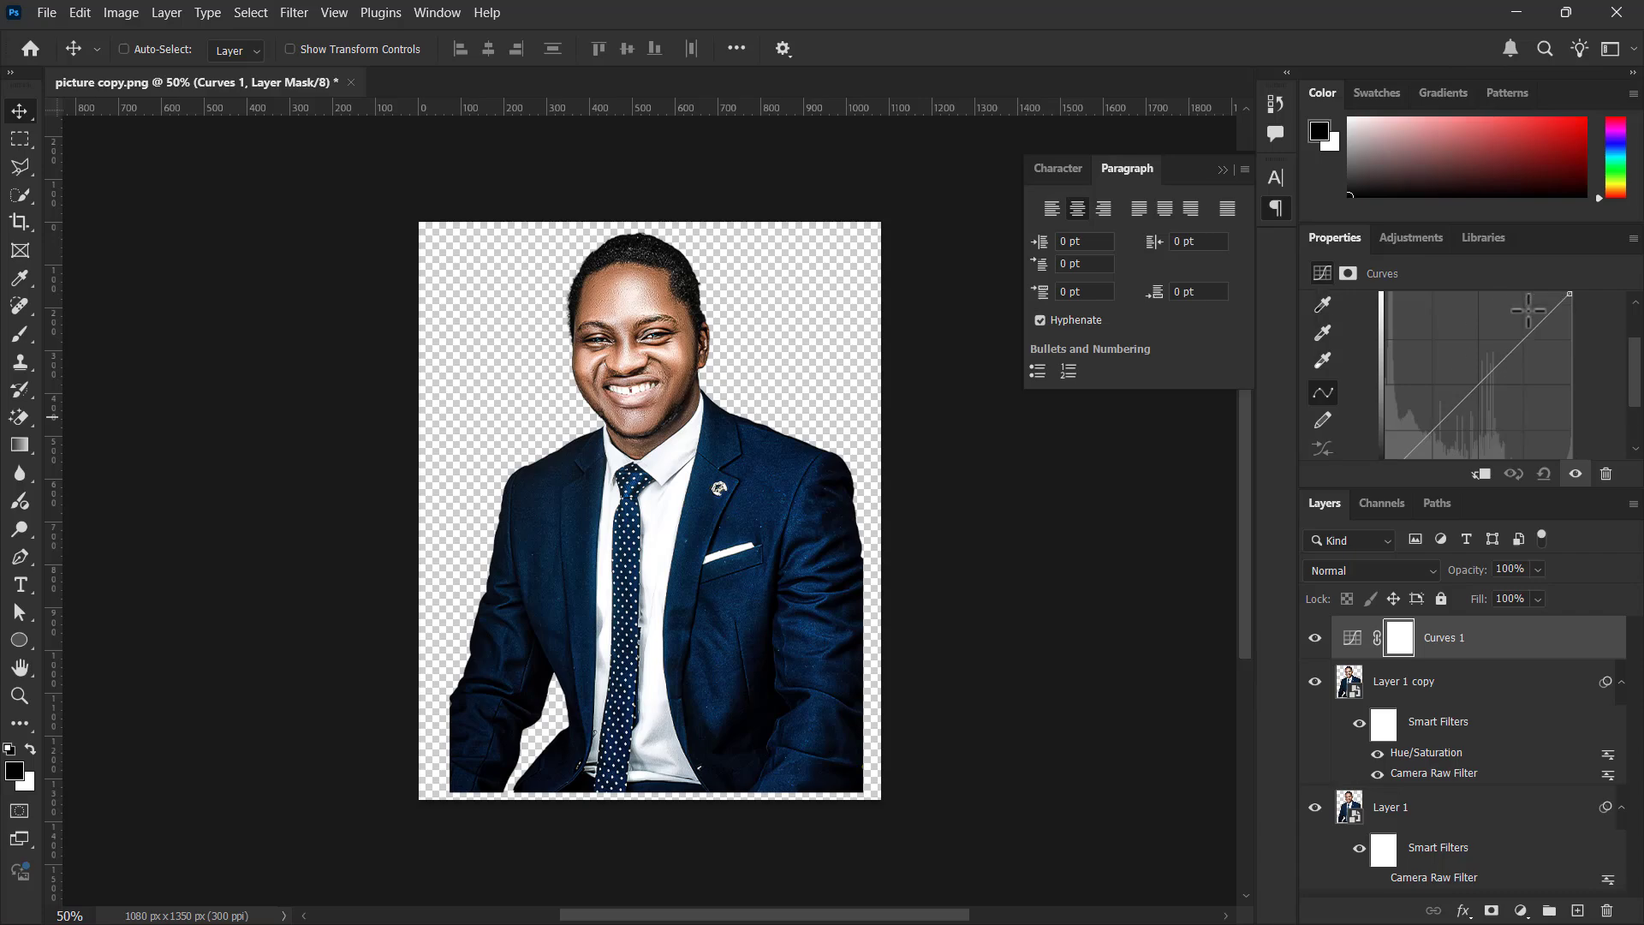
left_click_drag(1518, 333, 1521, 331)
scroll(1465, 374, "down", 1)
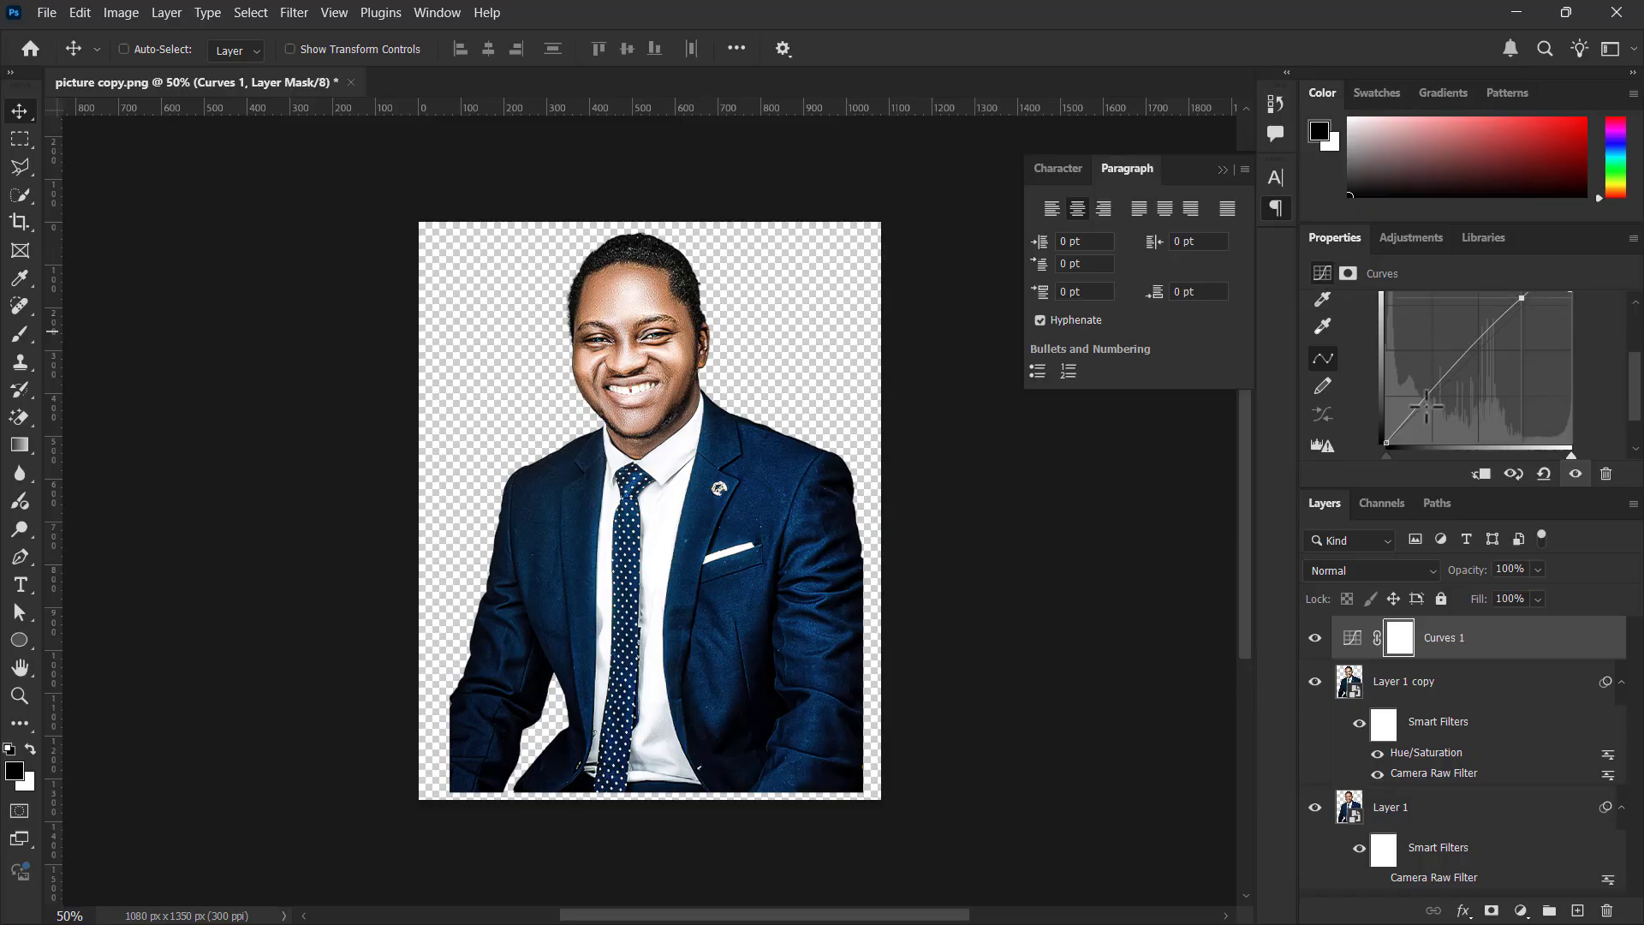
left_click_drag(1427, 413, 1425, 409)
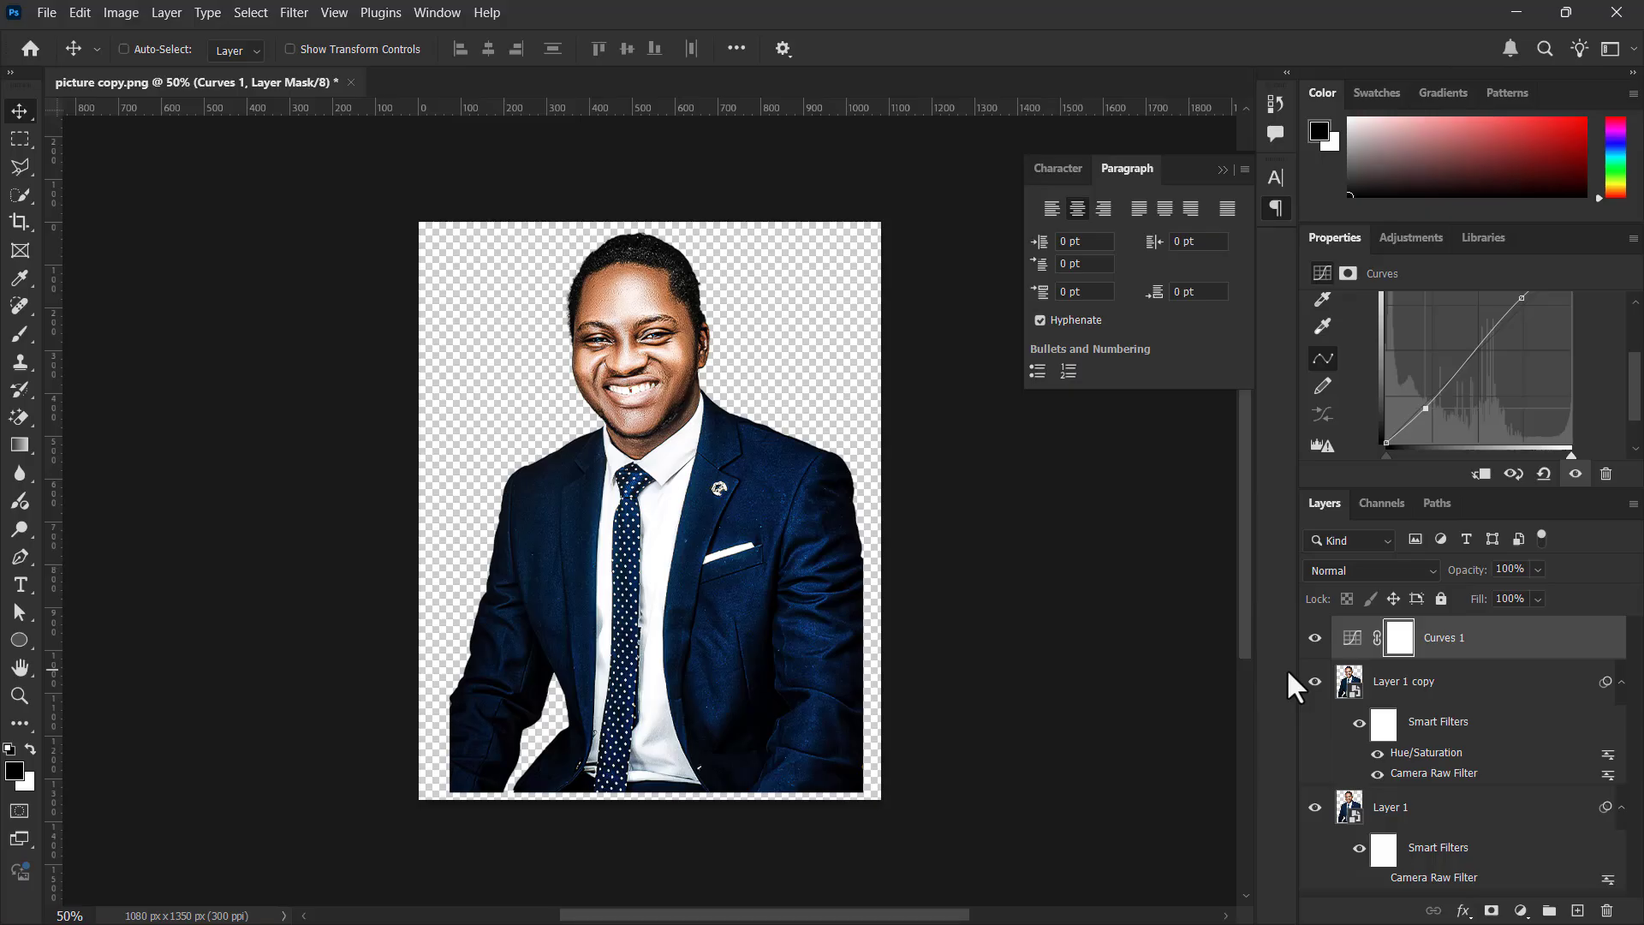
Toggle the Curves 1 layer's visibility to compare the portrait with and without the adjustment, leaving it visible
right_click(1314, 643)
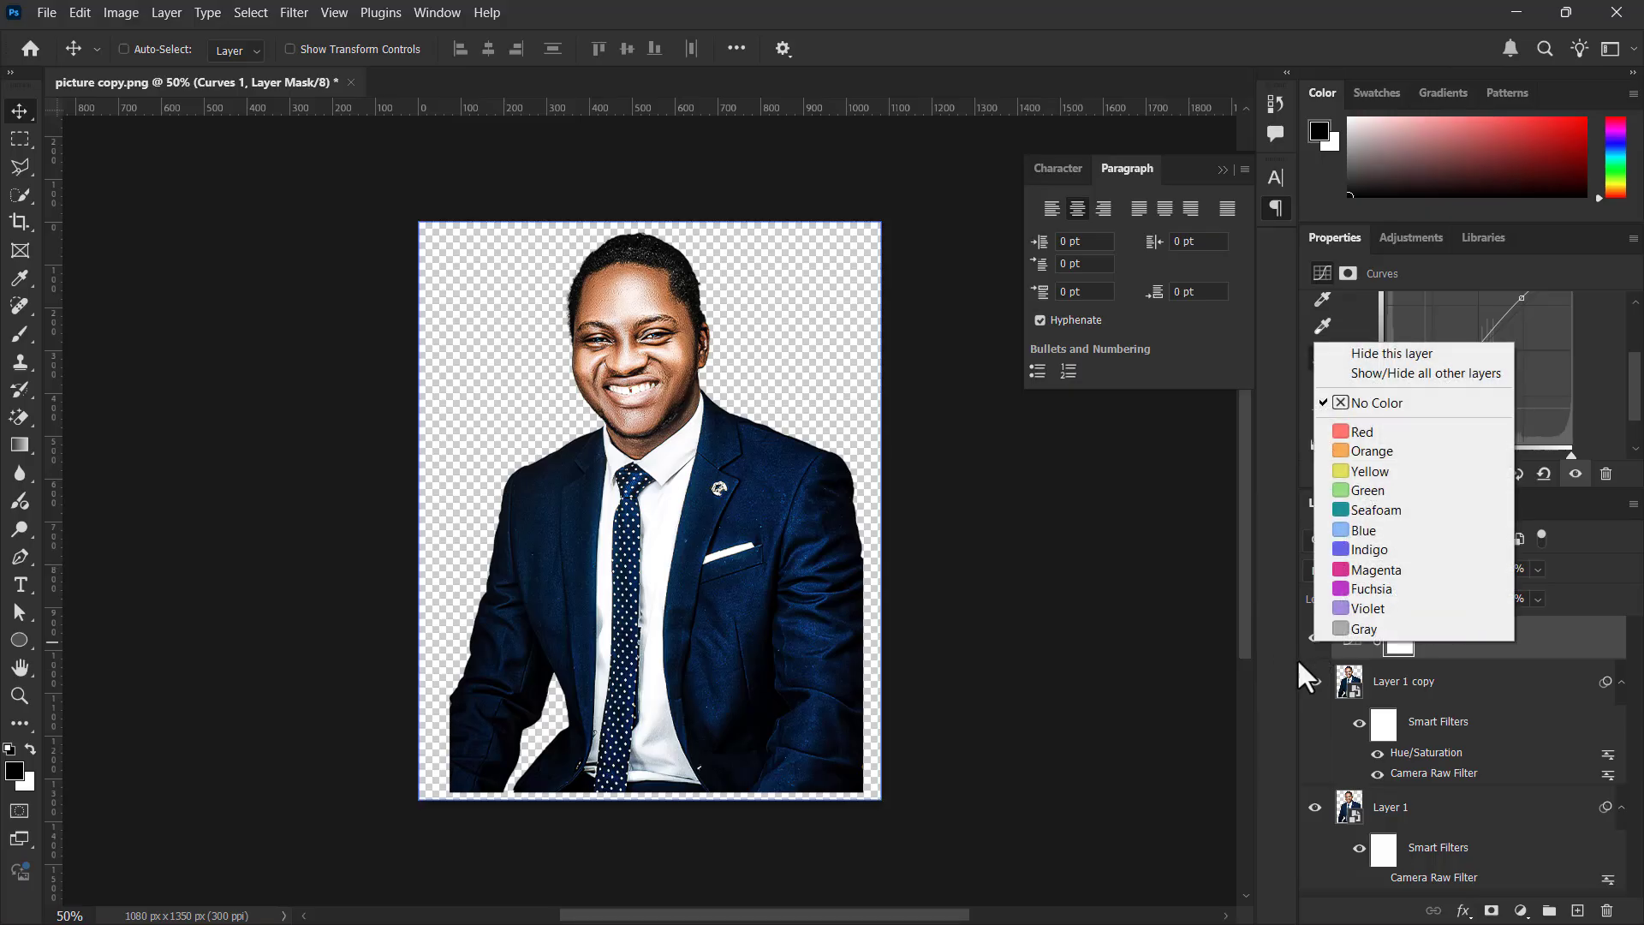
left_click(1297, 657)
left_click(1314, 645)
left_click(1315, 646)
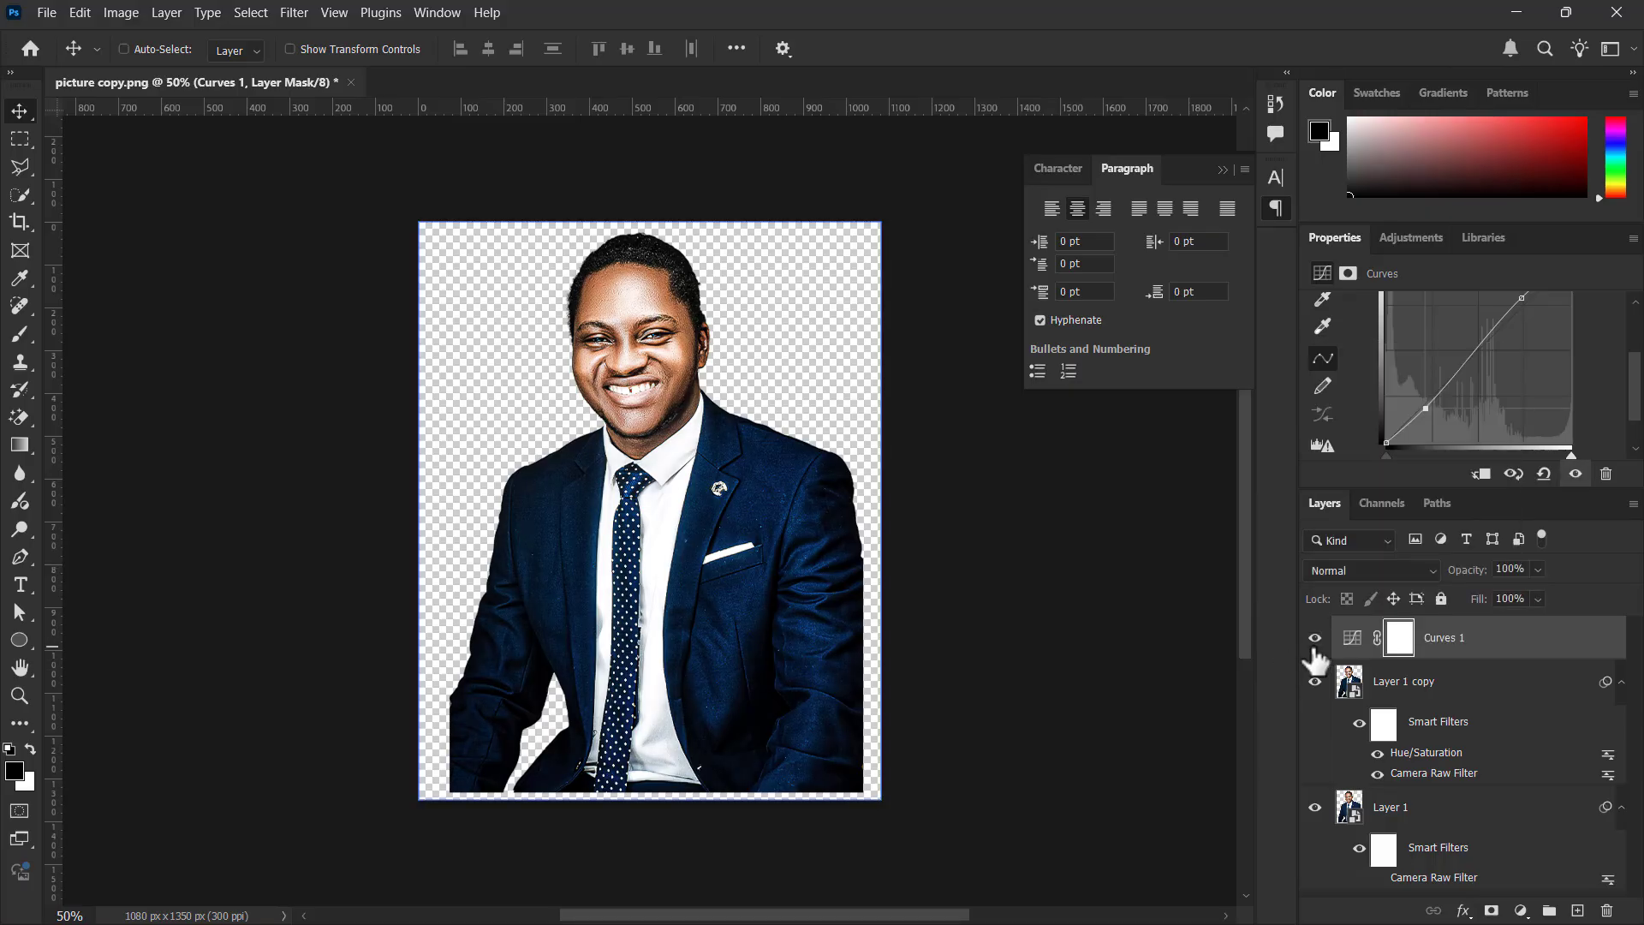
left_click(1315, 645)
left_click(1314, 642)
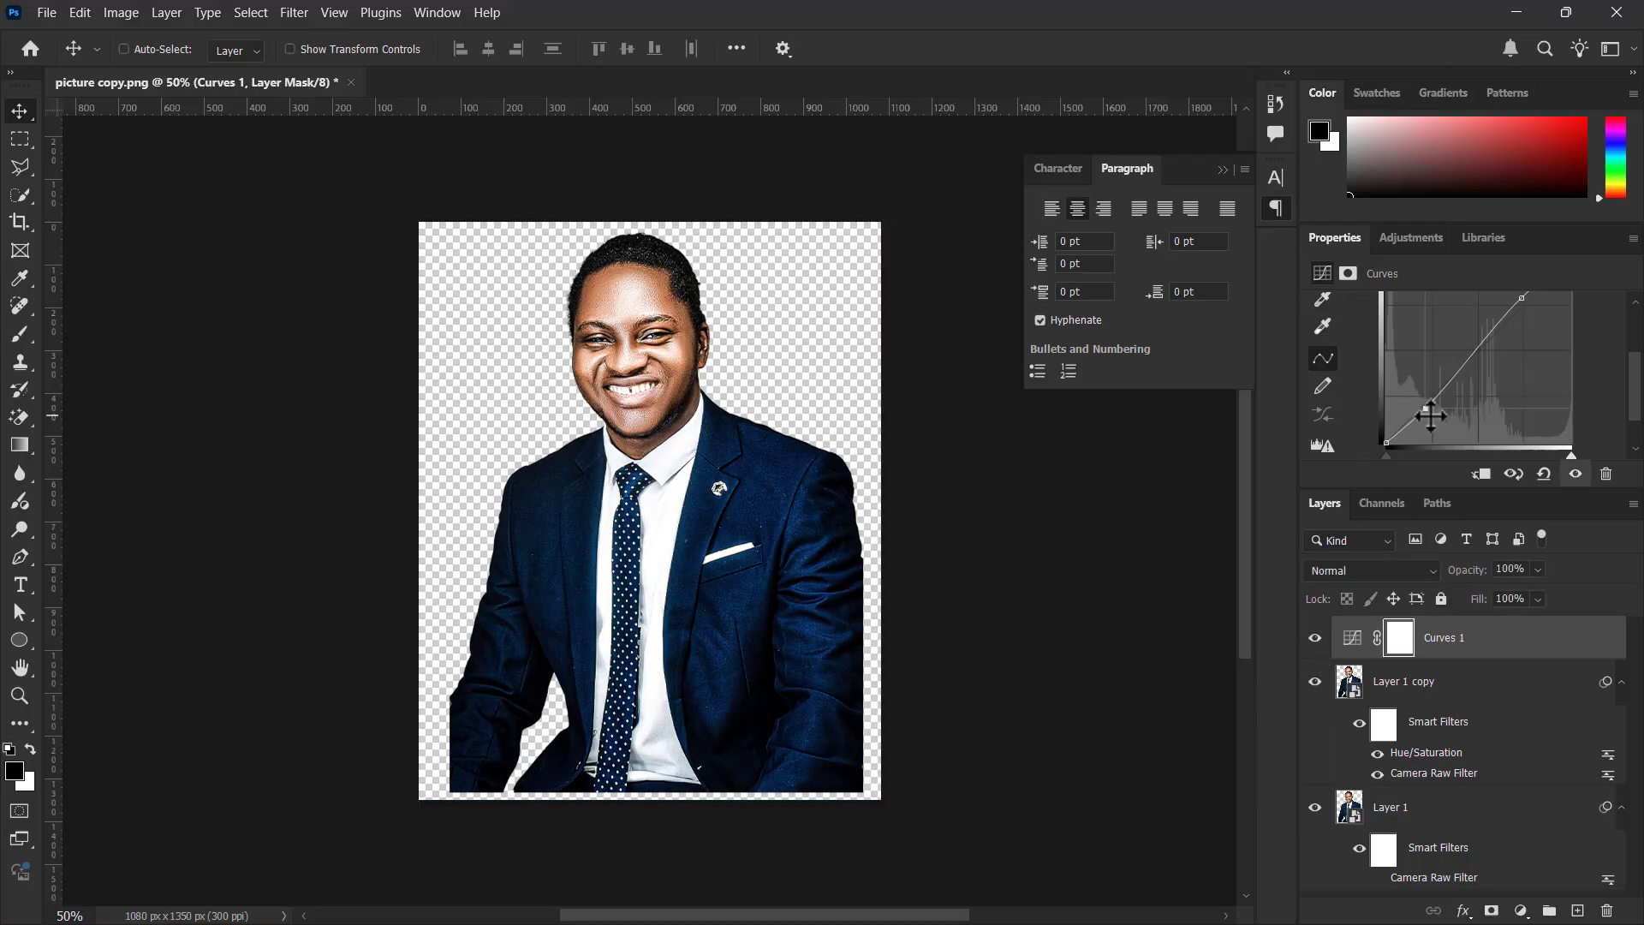
Lower the shadow point of Curves 1 slightly further and compare the portrait with the layer off and on
left_click_drag(1430, 416, 1436, 417)
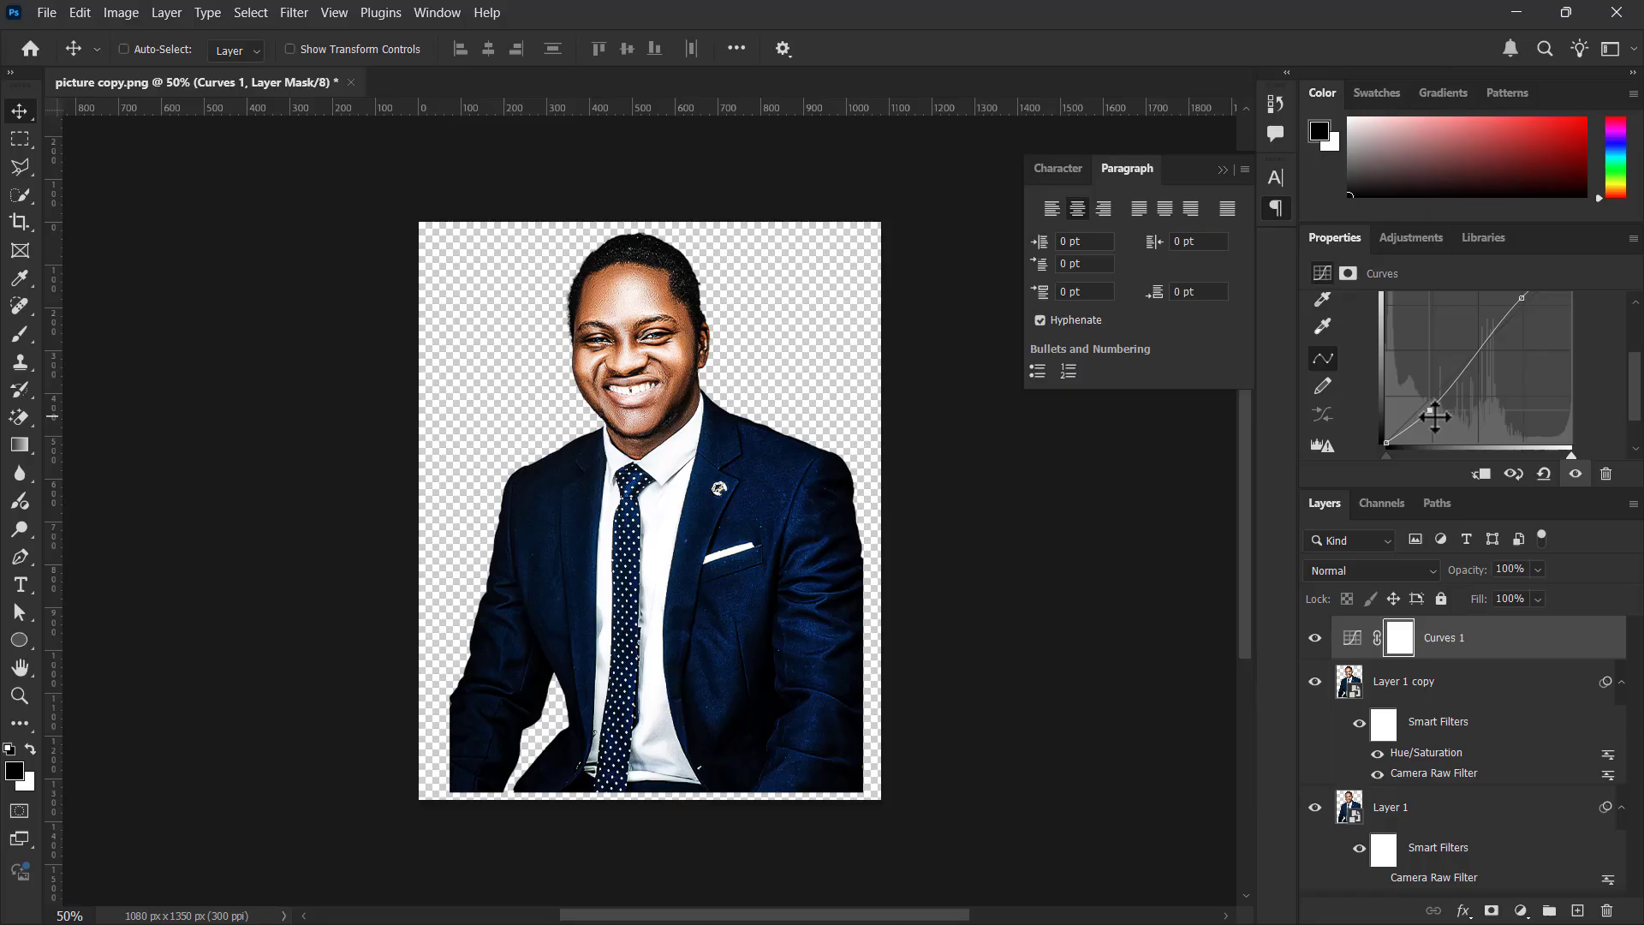
left_click(1315, 638)
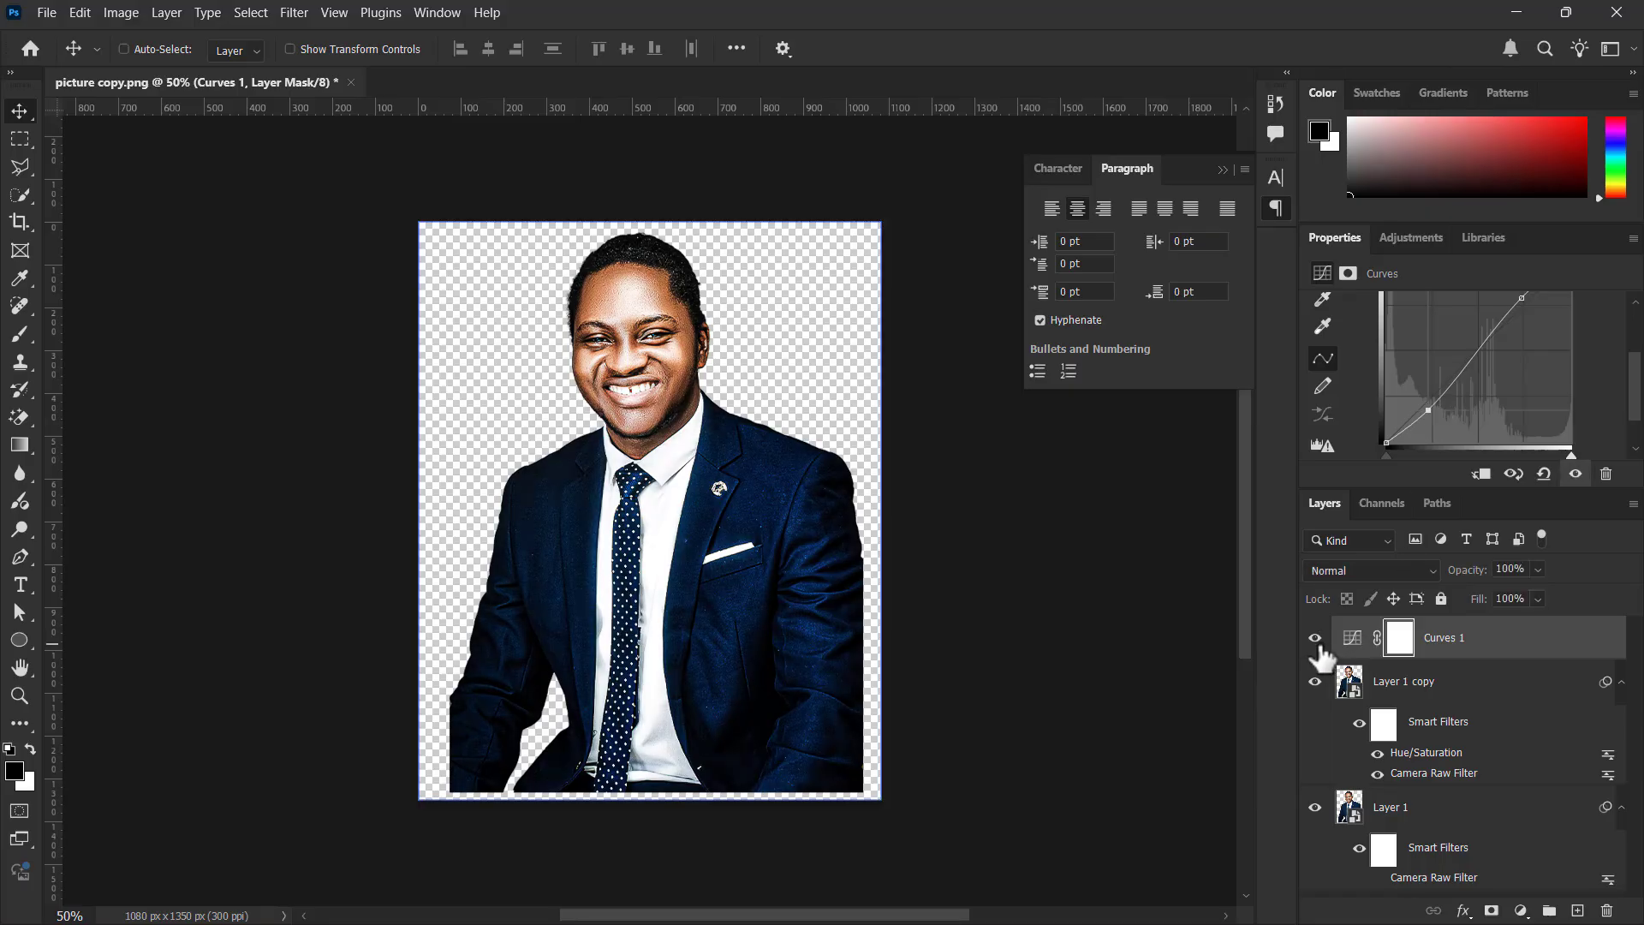
left_click(1314, 638)
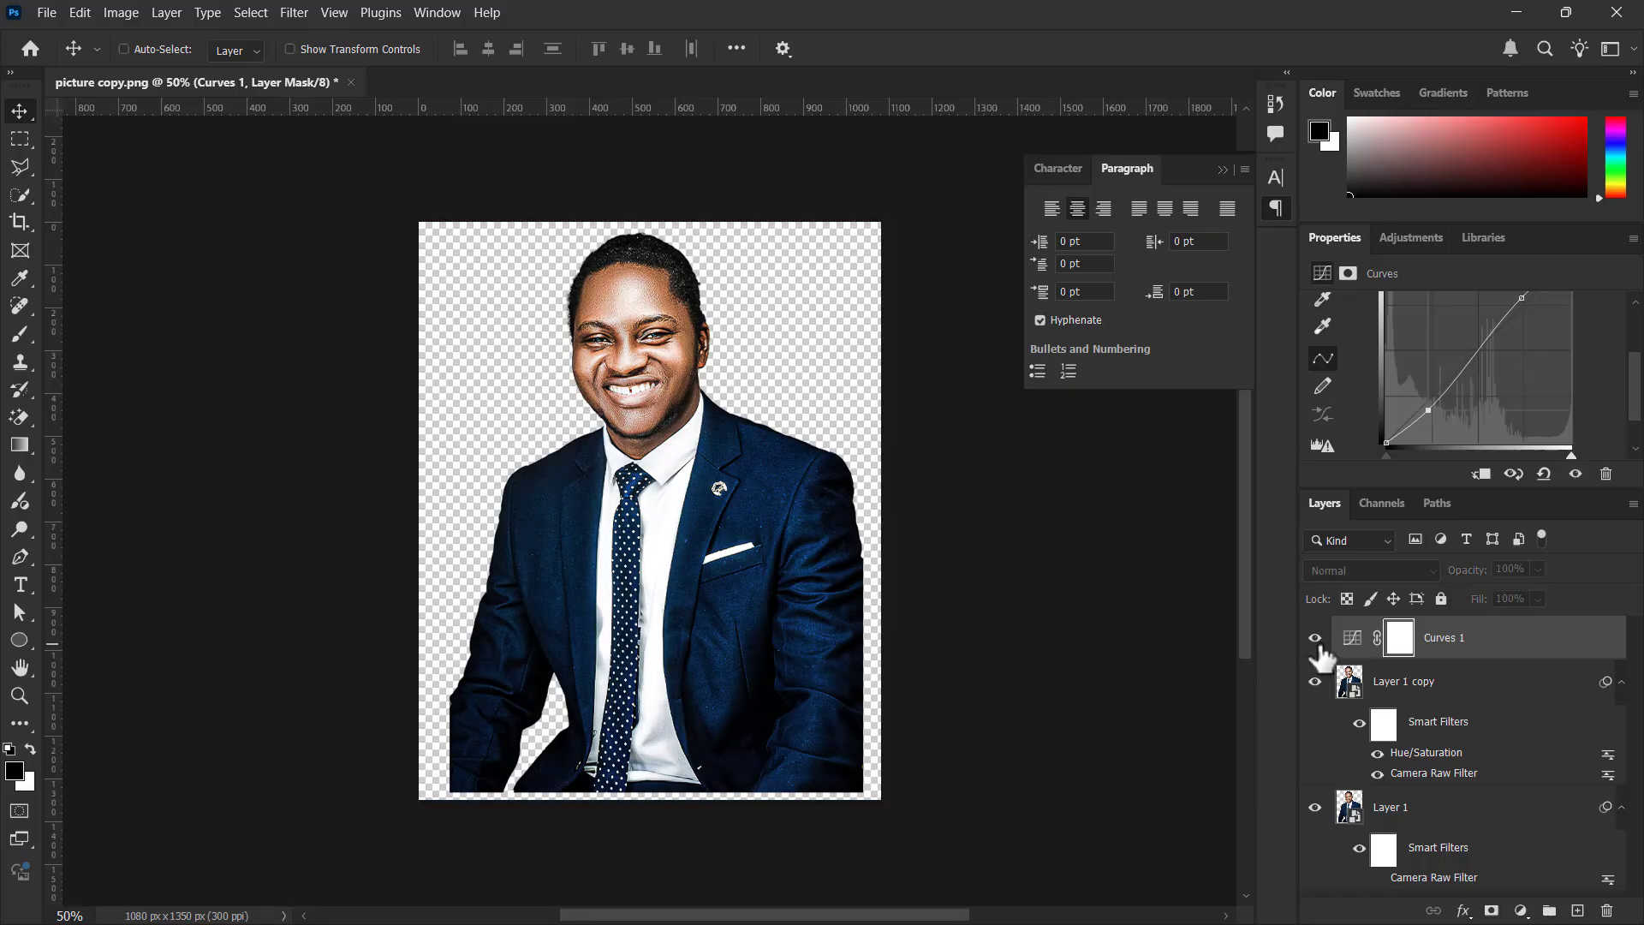
left_click(1318, 645)
left_click(1318, 645)
left_click(1316, 641)
left_click(1316, 640)
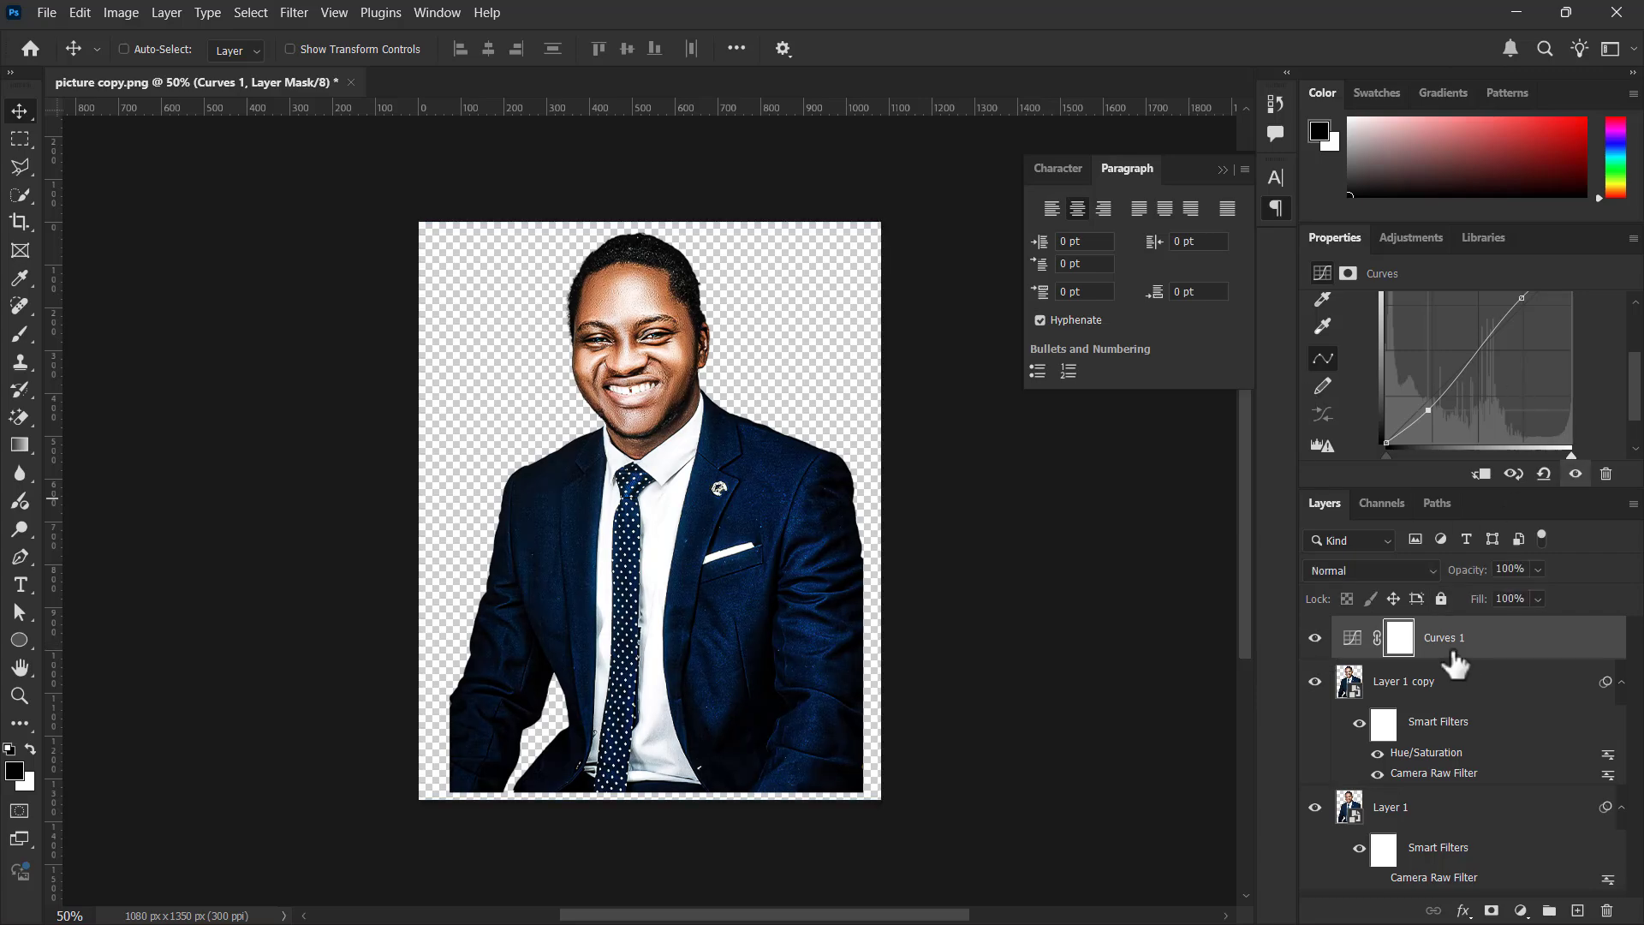
left_click(1407, 704)
left_click(1521, 910)
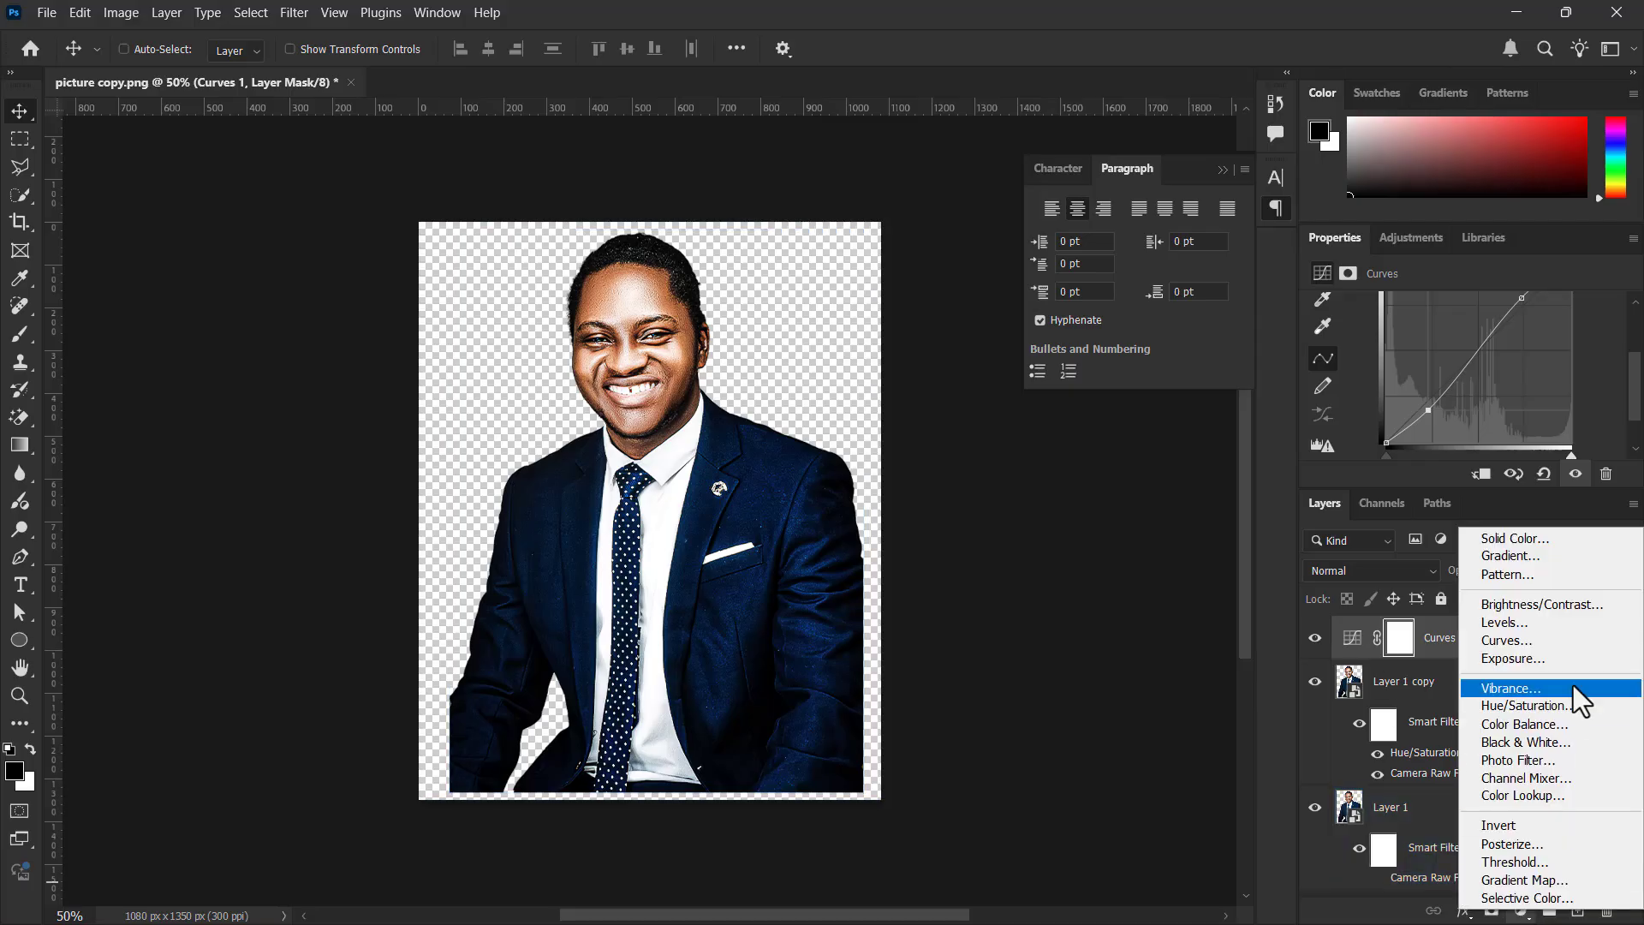
left_click(1271, 706)
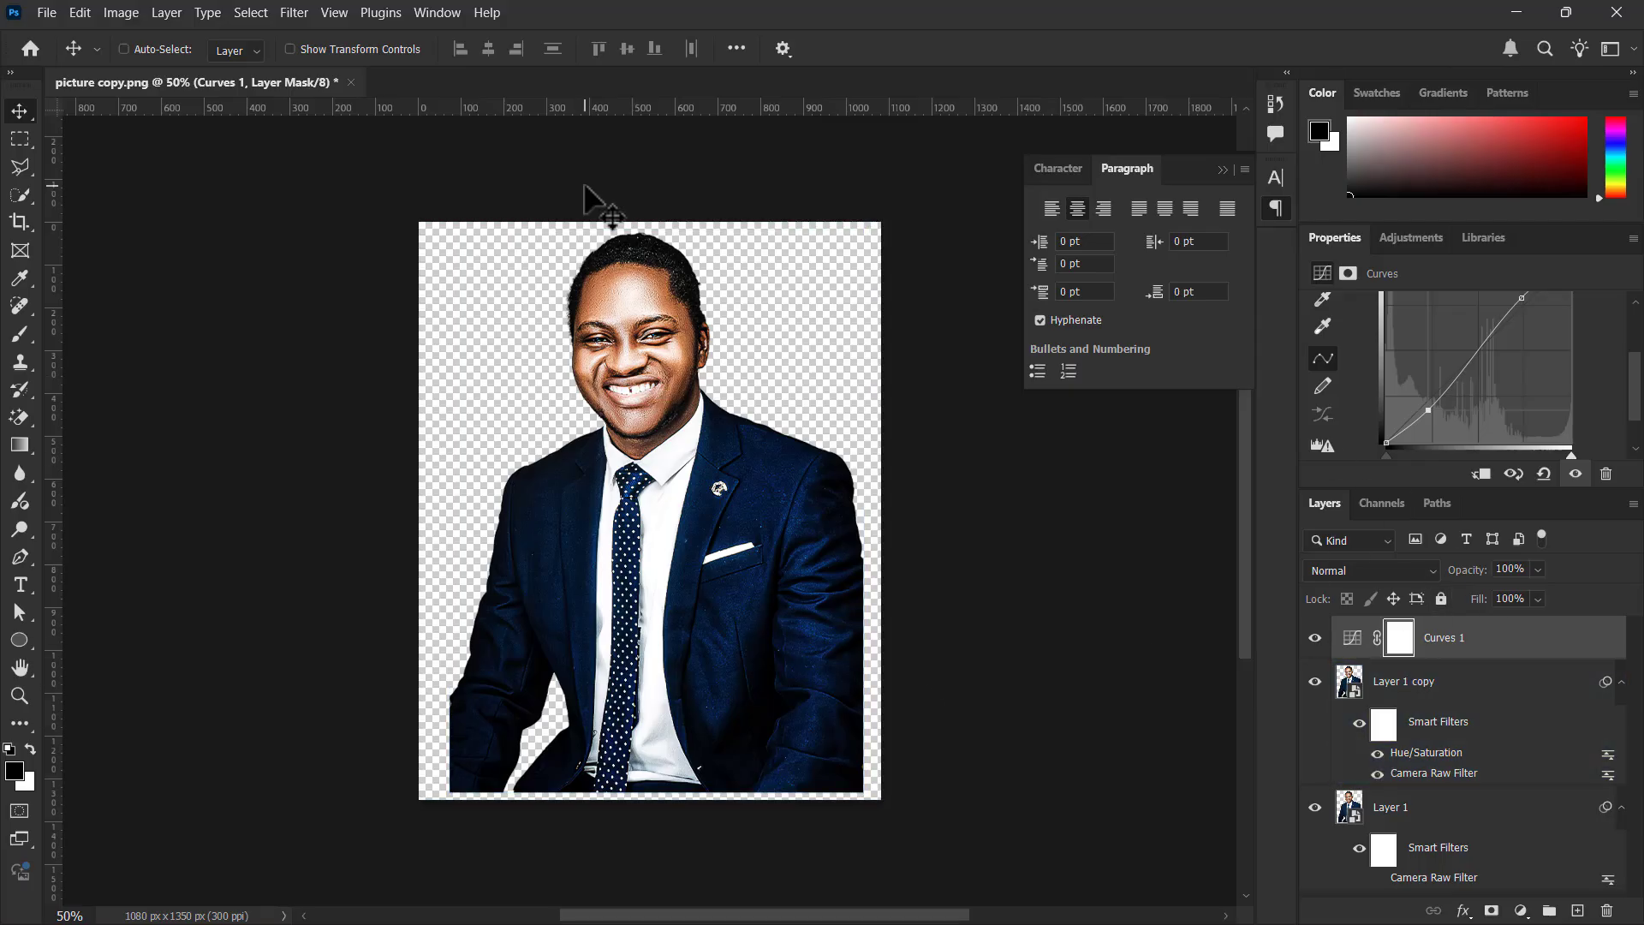
Examine the adjusted portrait's face up close and return to the whole-figure view
scroll(590, 200, "up", 5)
scroll(644, 285, "down", 4)
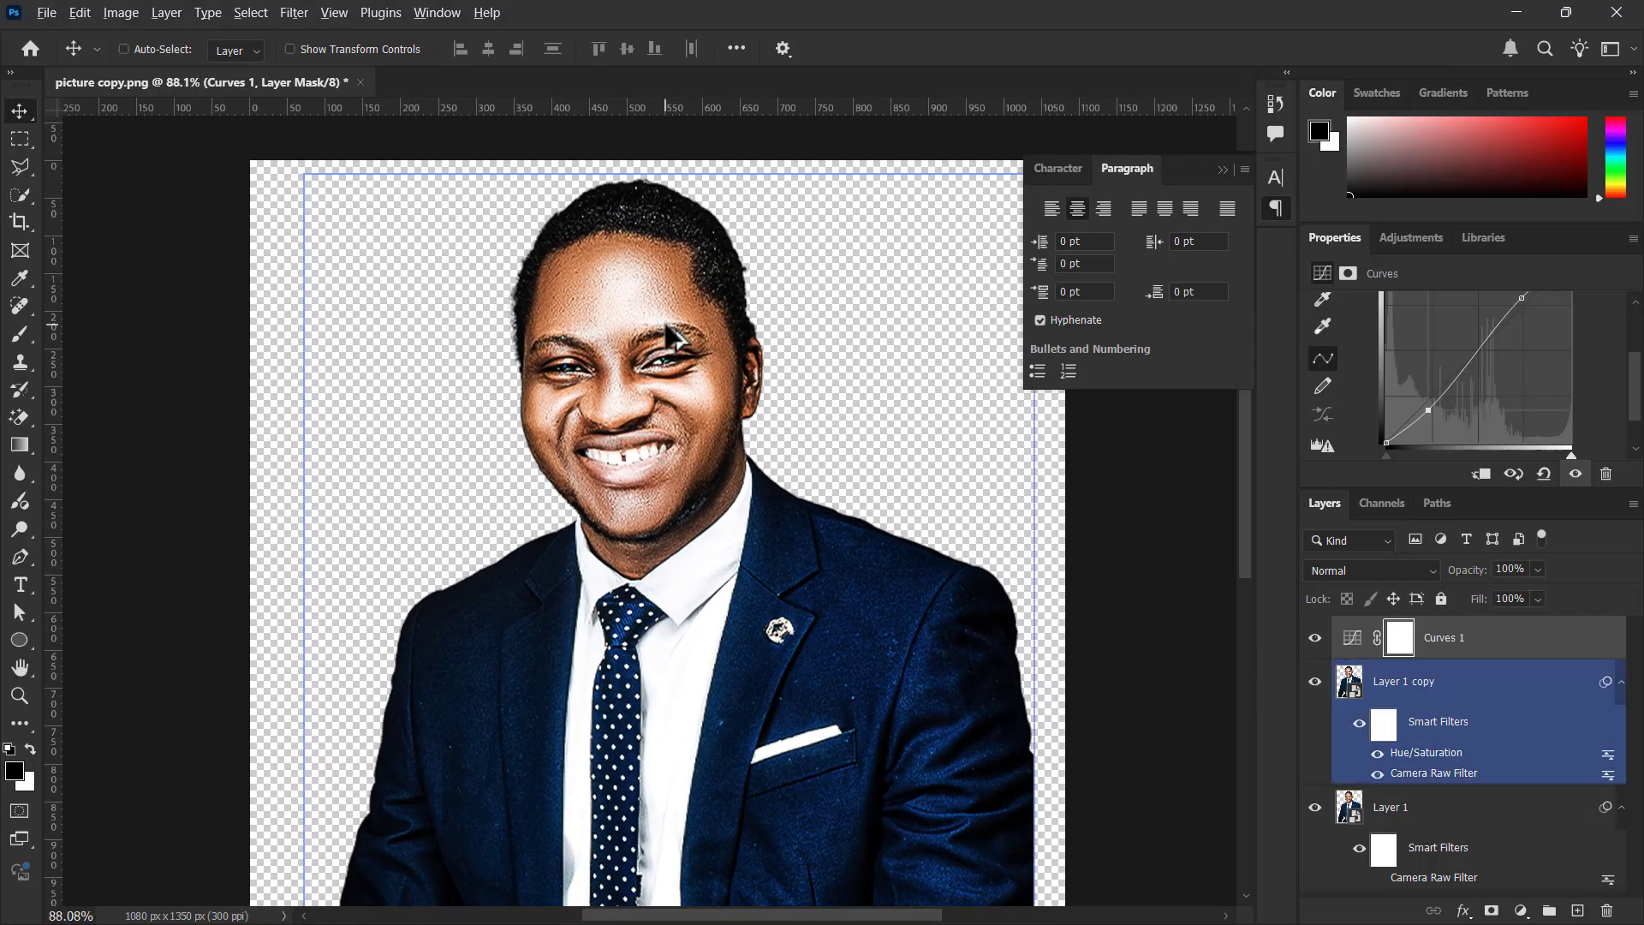
scroll(674, 339, "down", 1)
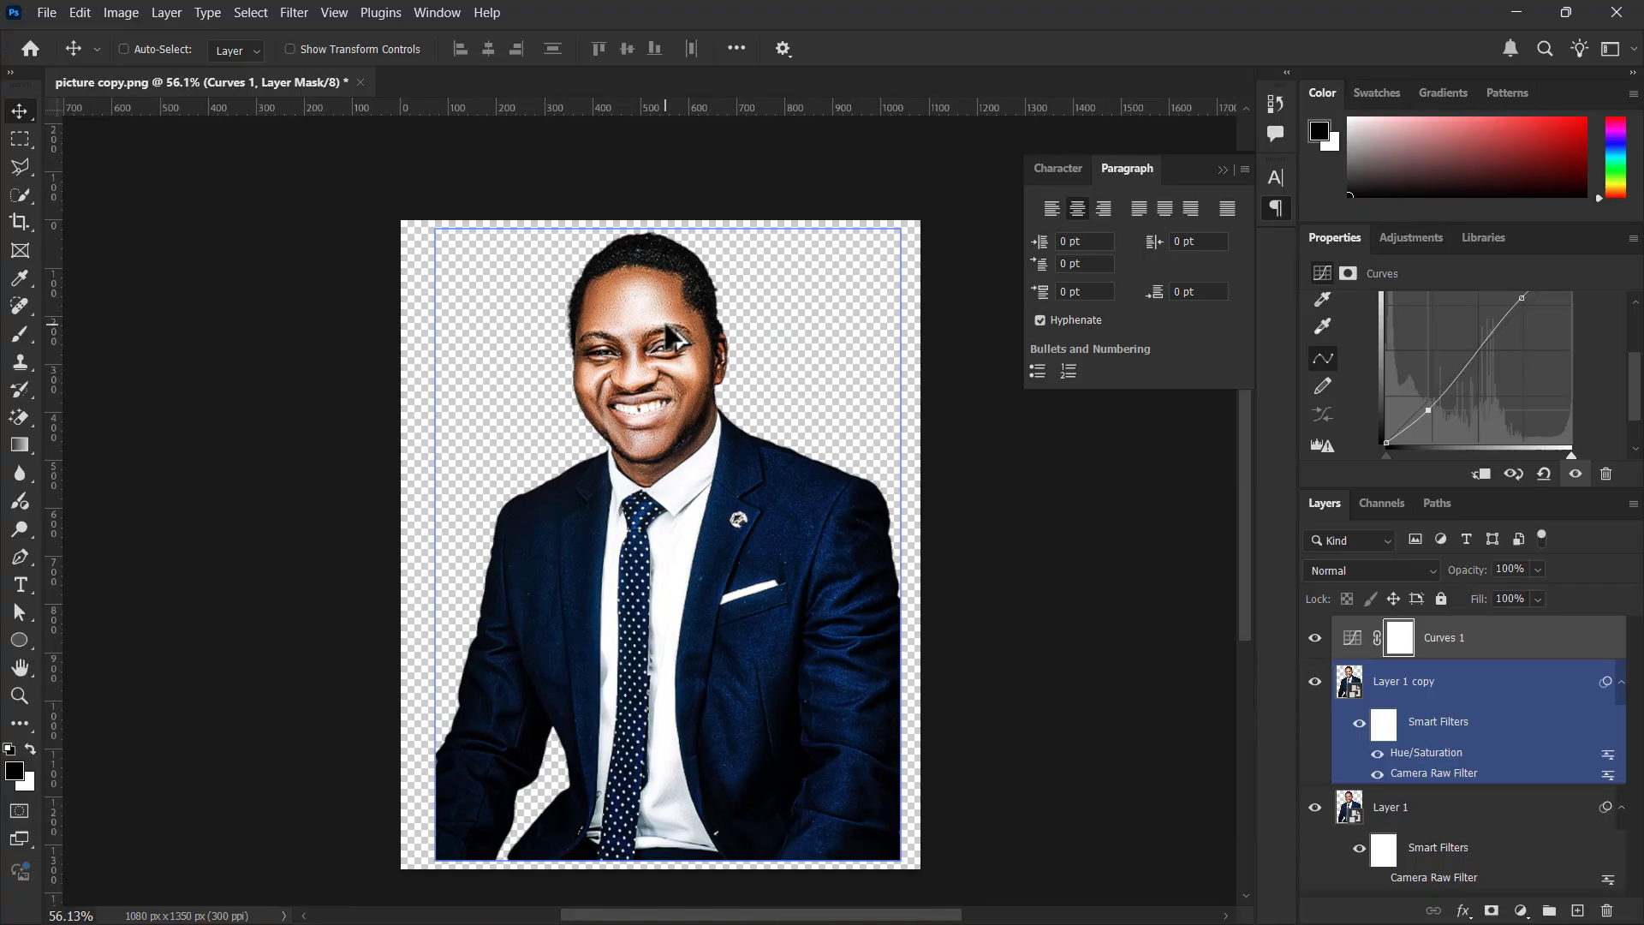
scroll(674, 339, "down", 1)
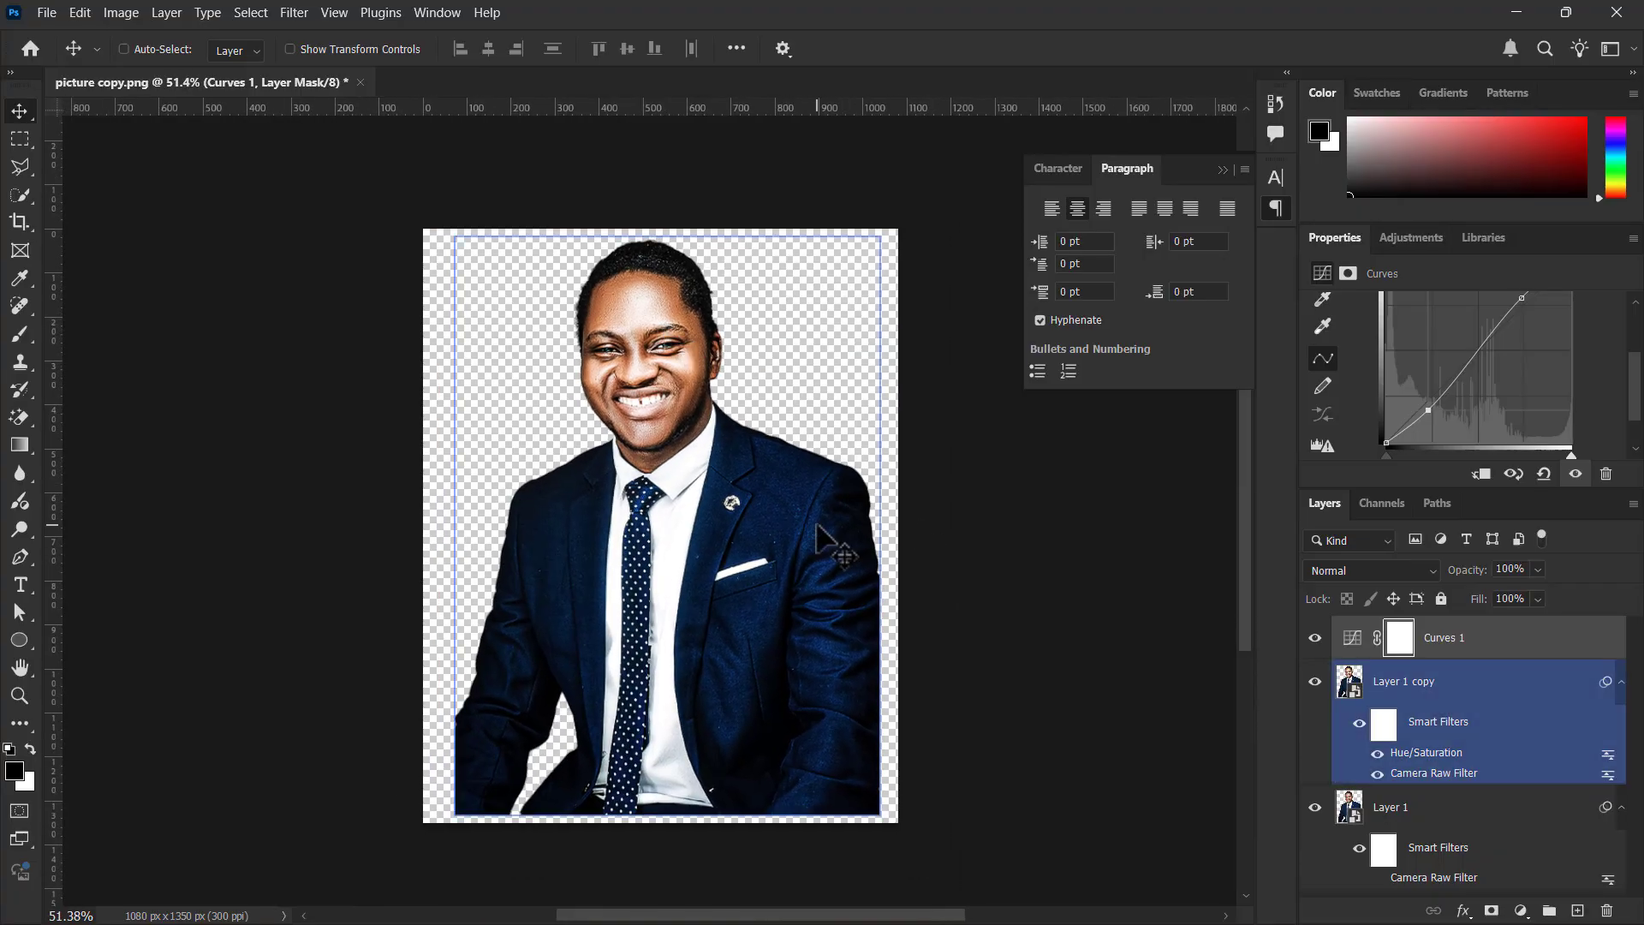
key("super+Tab")
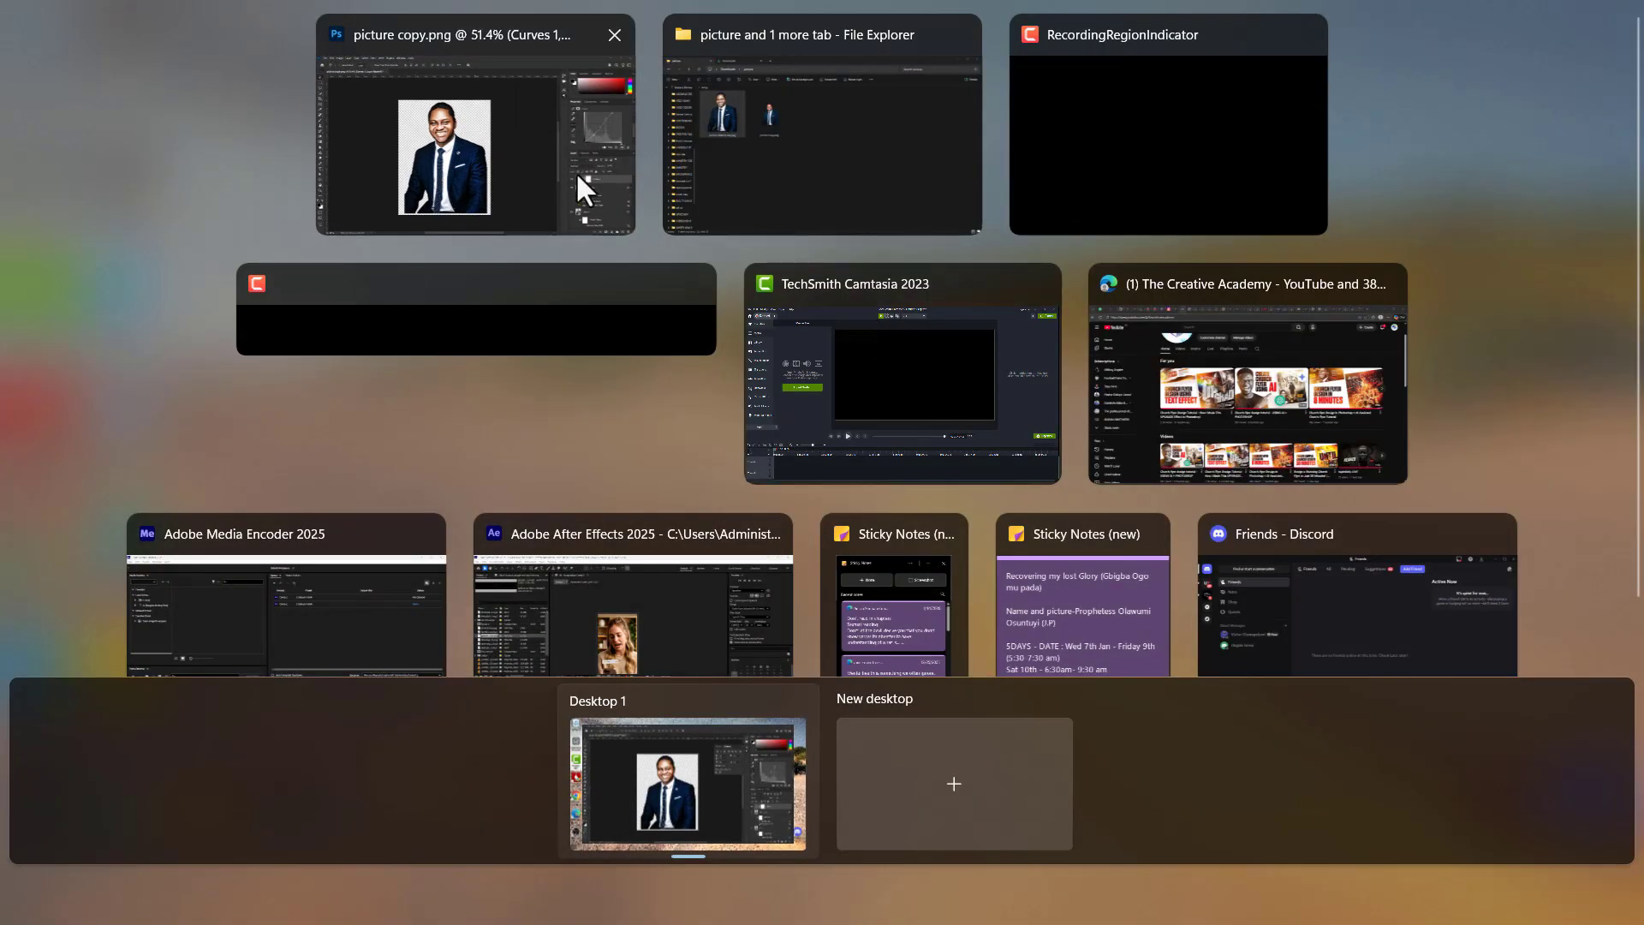
left_click(536, 275)
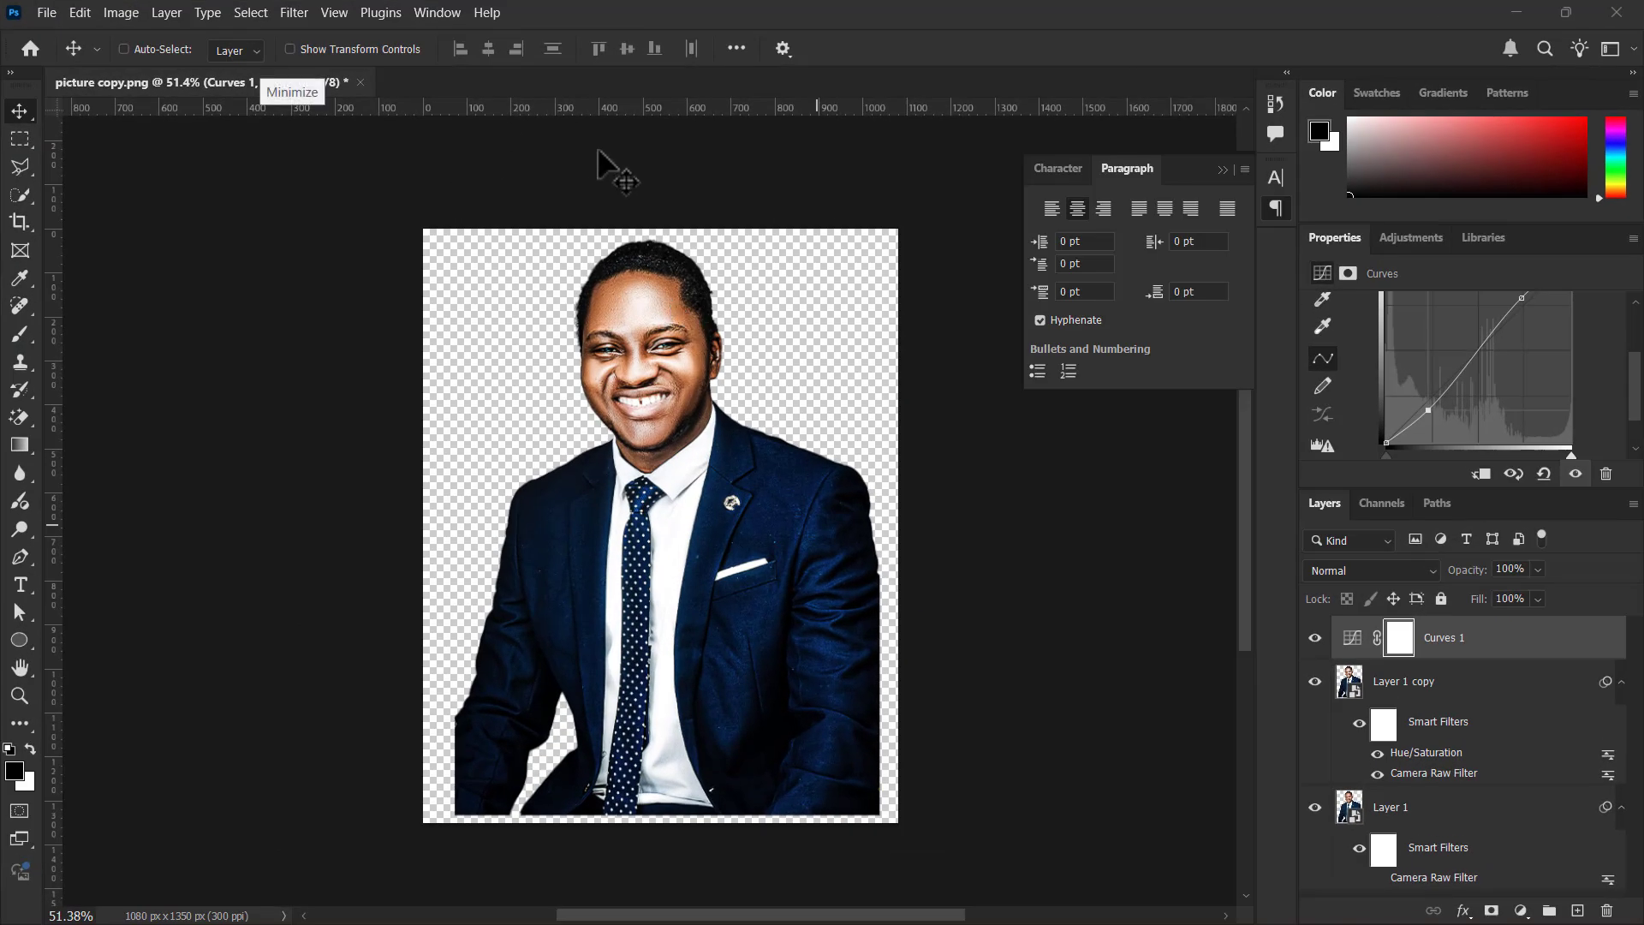